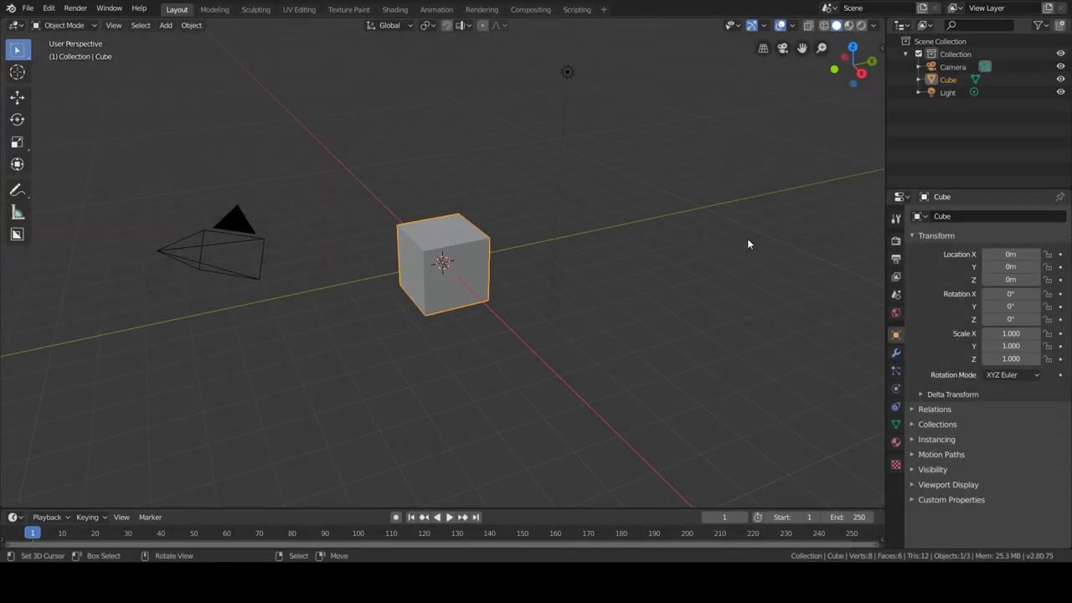
- Delete the default cube and load the weapon sheet as a reference image
{"action": "left_click", "coordinate": [747, 238]}
{"action": "key", "text": "shift+a"}
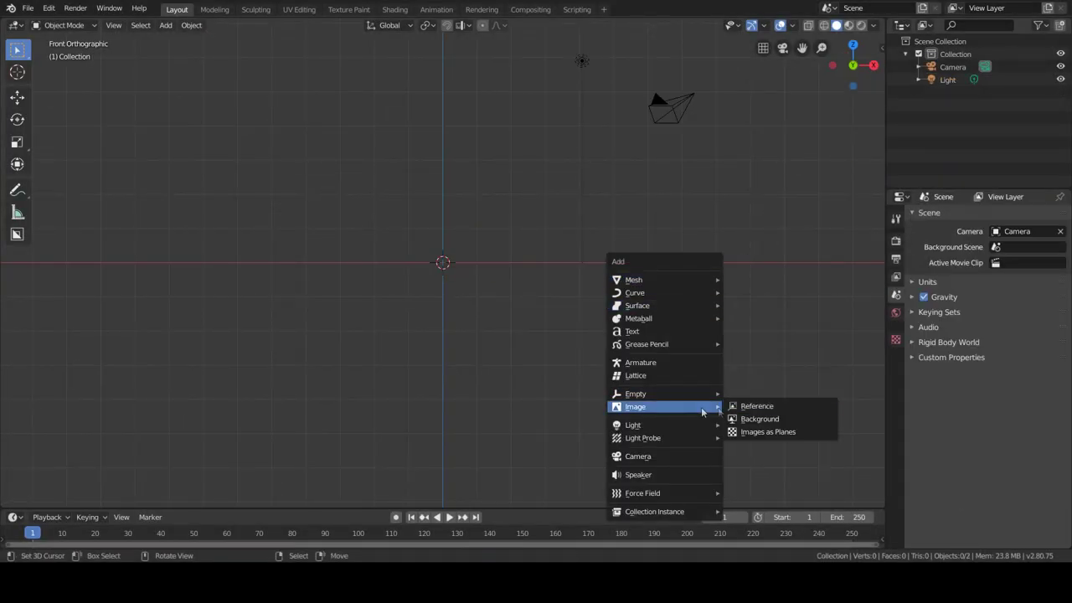
{"action": "left_click", "coordinate": [753, 407]}
{"action": "double_click", "coordinate": [209, 206]}
{"action": "double_click", "coordinate": [209, 277]}
{"action": "key", "text": "g"}
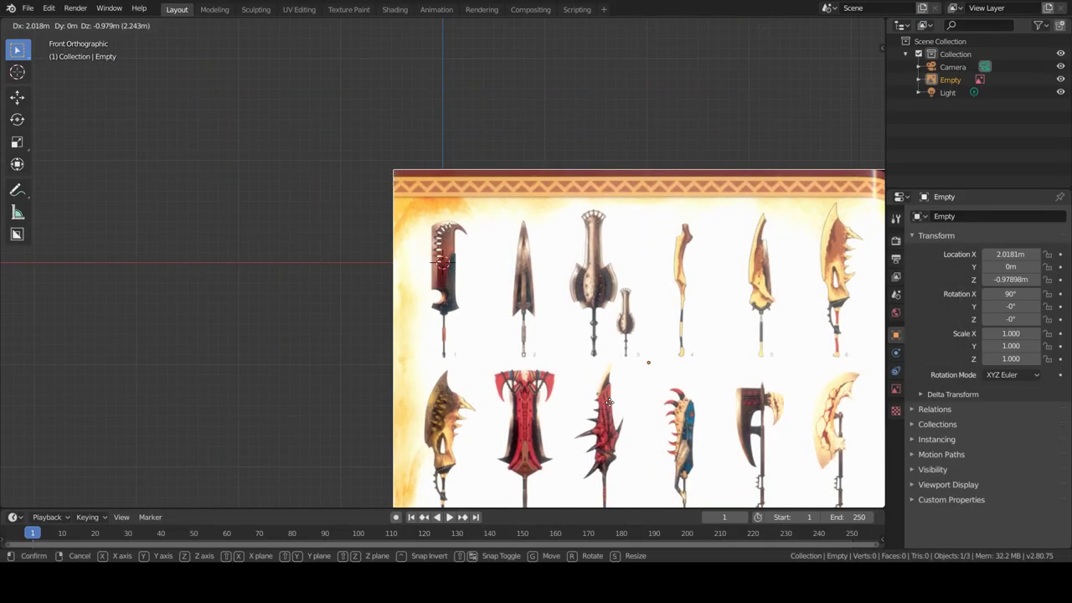
{"action": "left_click", "coordinate": [586, 251]}
- Add a plane and scale it down over the first sword
{"action": "key", "text": "shift+a"}
{"action": "left_click", "coordinate": [637, 254]}
{"action": "scroll", "coordinate": [577, 310], "scroll_direction": "up", "scroll_amount": 4}
{"action": "key", "text": "s"}
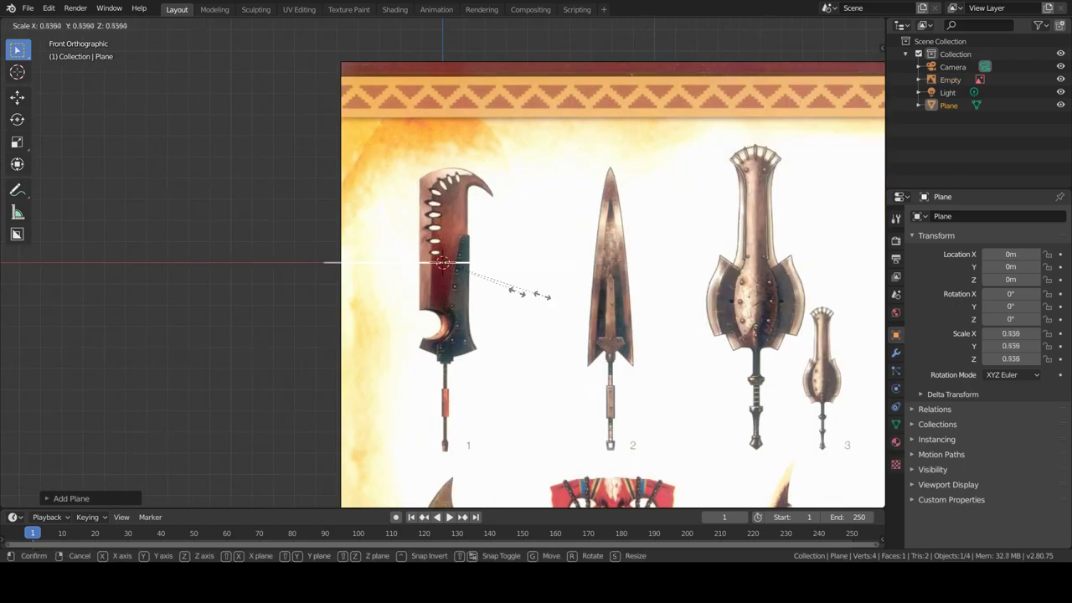
{"action": "left_click", "coordinate": [545, 296]}
{"action": "scroll", "coordinate": [545, 302], "scroll_direction": "up", "scroll_amount": 4}
- Reposition the reference image, then select the plane in Edit Mode
{"action": "left_click", "coordinate": [592, 310]}
{"action": "key", "text": "g"}
{"action": "left_click", "coordinate": [569, 304]}
{"action": "mouse_move", "coordinate": [569, 304]}
{"action": "middle_mouse_down"}
{"action": "mouse_move", "coordinate": [484, 306]}
{"action": "mouse_move", "coordinate": [583, 314]}
{"action": "mouse_move", "coordinate": [584, 256]}
{"action": "middle_mouse_up"}
{"action": "left_click", "coordinate": [469, 287]}
{"action": "key", "text": "Tab"}
- Collapse the plane to a single vertex in front orthographic view
{"action": "key", "text": "x"}
{"action": "left_click", "coordinate": [584, 257]}
{"action": "key", "text": "KP_1"}
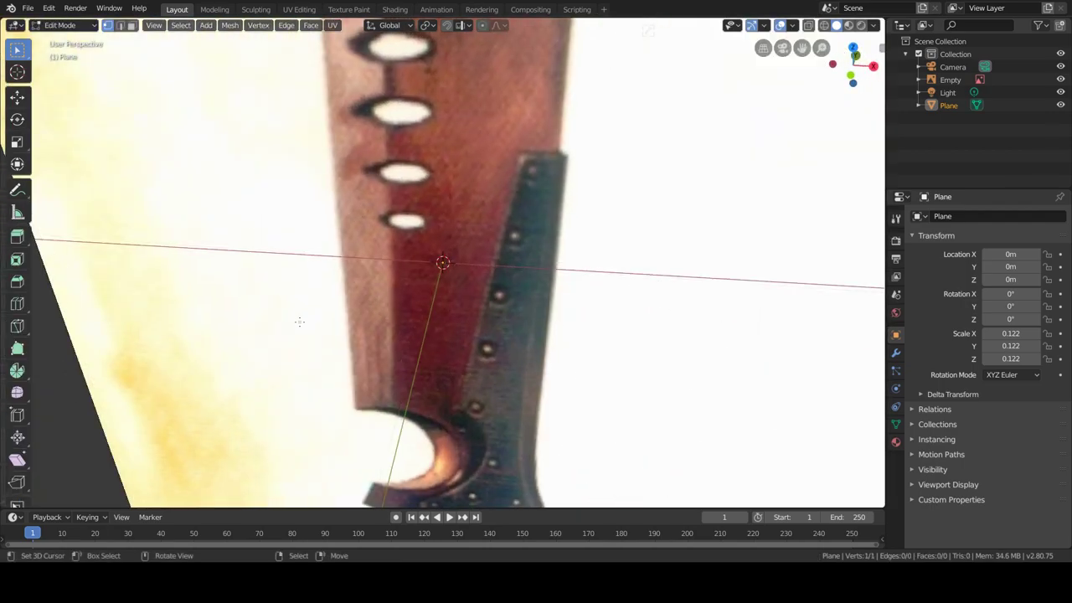
{"action": "key", "text": "a"}
- Extrude the first outline vertices to form the blade's vertical back edge
{"action": "key", "text": "e"}
{"action": "scroll", "coordinate": [409, 285], "scroll_direction": "down", "scroll_amount": 3}
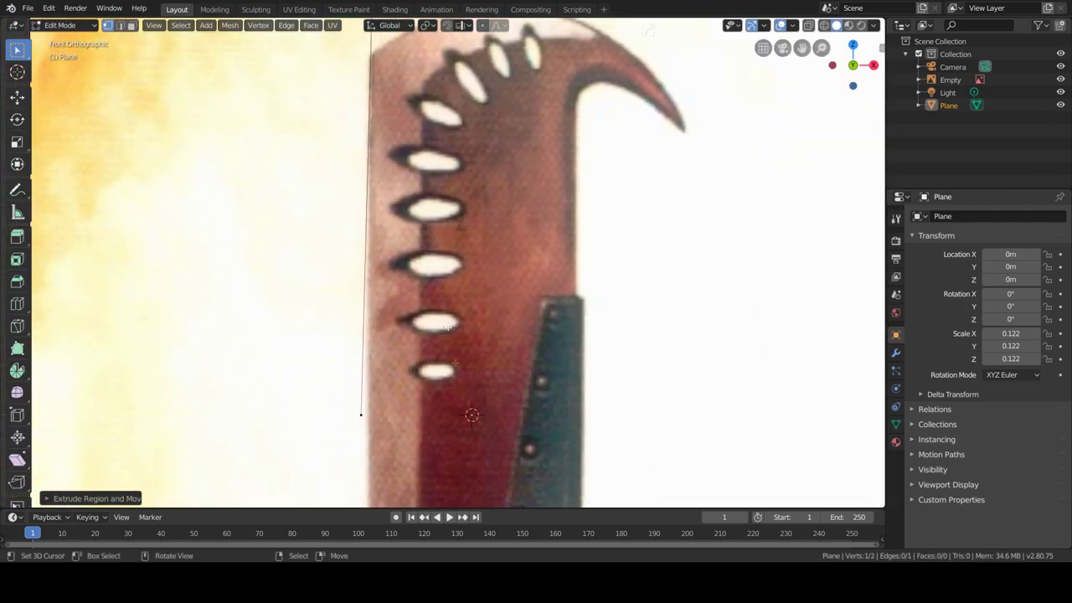
{"action": "key", "text": "g"}
{"action": "key", "text": "x"}
{"action": "left_click", "coordinate": [457, 211]}
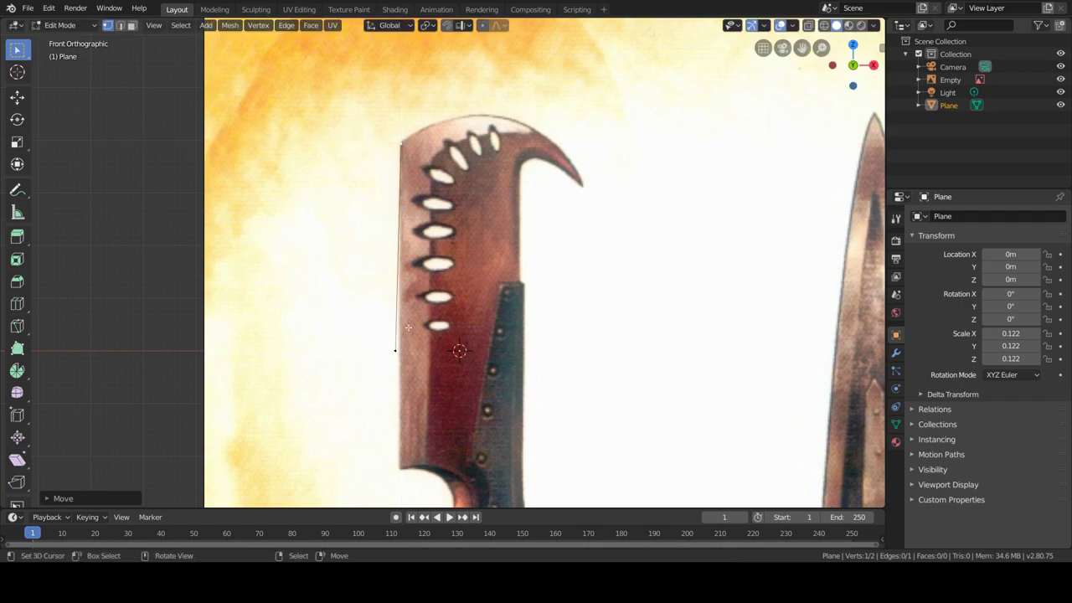
{"action": "scroll", "coordinate": [454, 335], "scroll_direction": "down", "scroll_amount": 2}
{"action": "key", "text": "g"}
{"action": "key", "text": "x"}
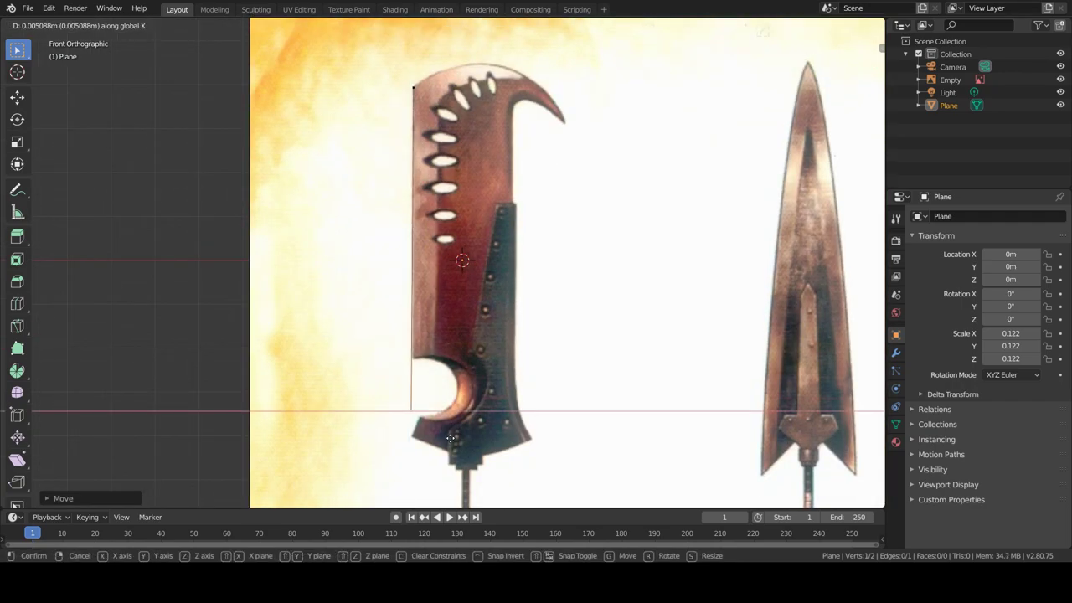
{"action": "left_click", "coordinate": [458, 438]}
- Set the notch height and extrude vertices around the notch corner and edge
{"action": "scroll", "coordinate": [459, 439], "scroll_direction": "up", "scroll_amount": 1}
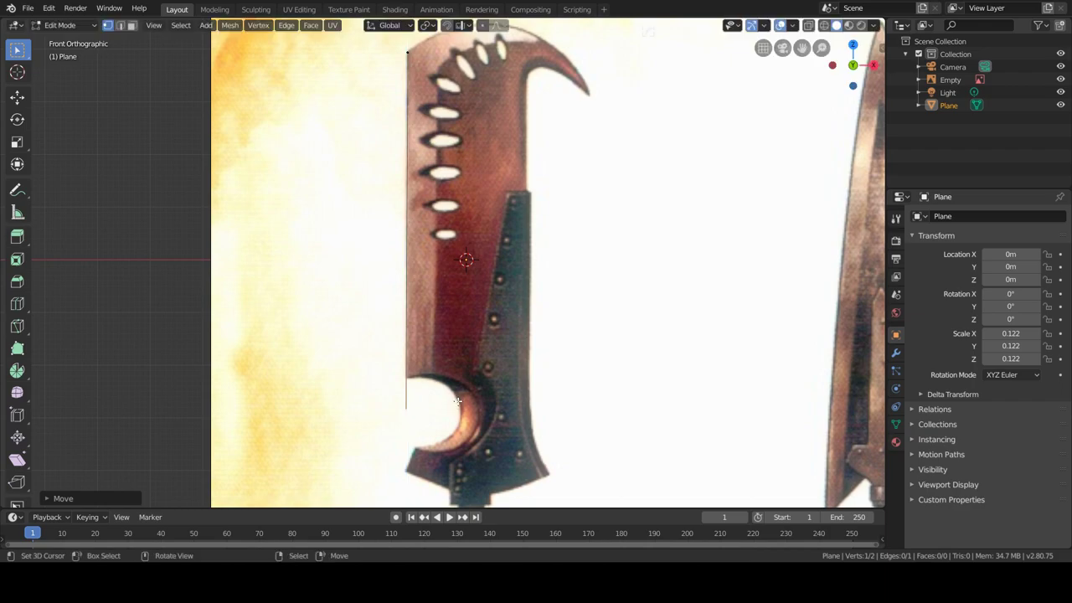
{"action": "key", "text": "g"}
{"action": "key", "text": "z"}
{"action": "left_click", "coordinate": [458, 416]}
{"action": "scroll", "coordinate": [458, 417], "scroll_direction": "up", "scroll_amount": 3}
{"action": "key", "text": "e"}
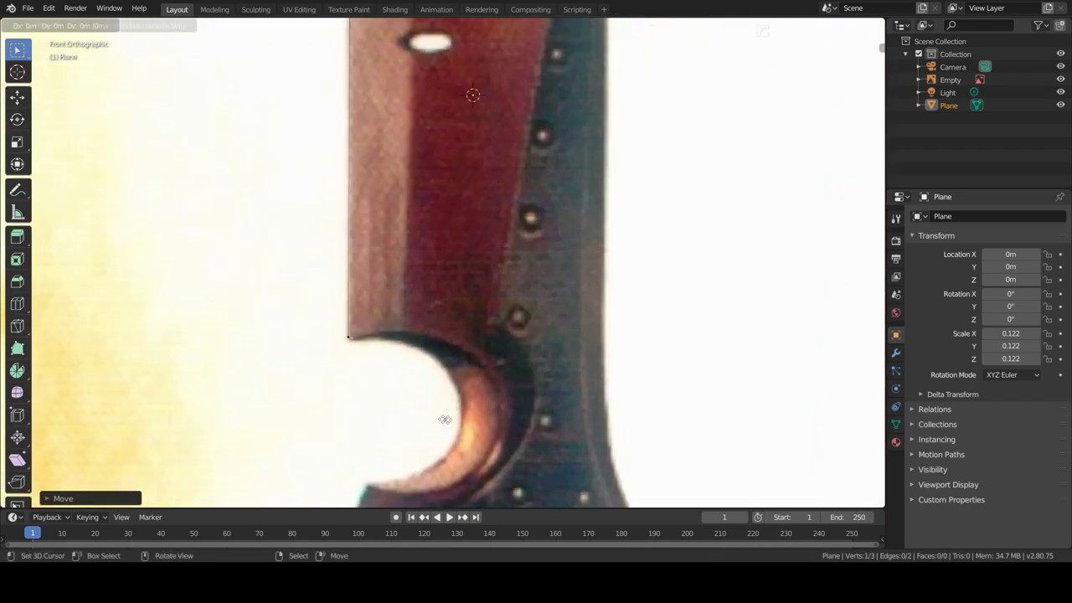
{"action": "left_click", "coordinate": [458, 80]}
{"action": "scroll", "coordinate": [419, 362], "scroll_direction": "down", "scroll_amount": 5, "text": "shift"}
{"action": "key", "text": "e"}
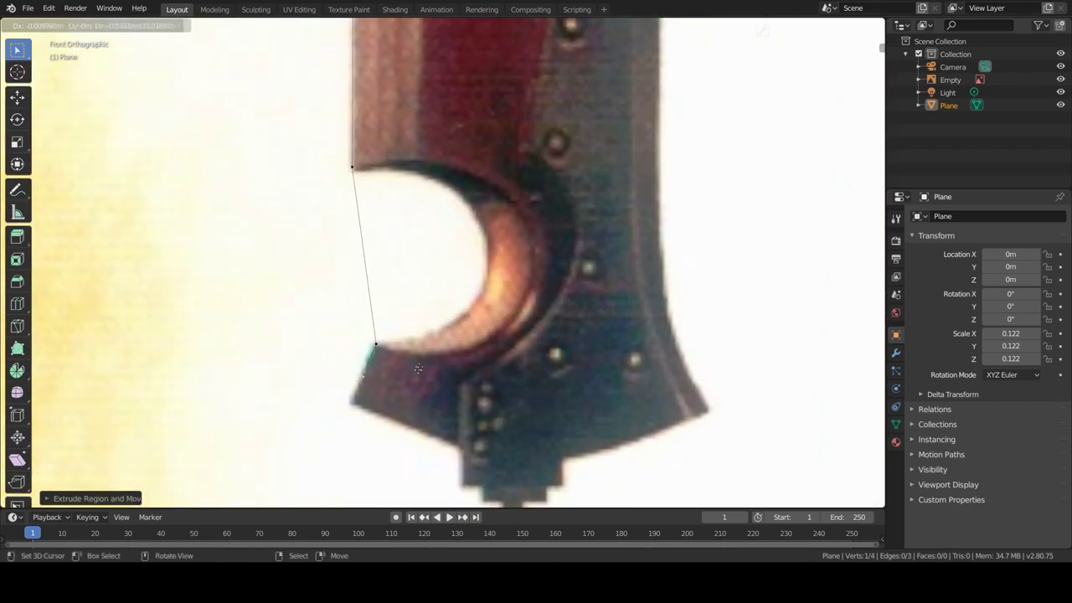
{"action": "left_click", "coordinate": [405, 395]}
{"action": "scroll", "coordinate": [408, 184], "scroll_direction": "up", "scroll_amount": 5, "text": "shift"}
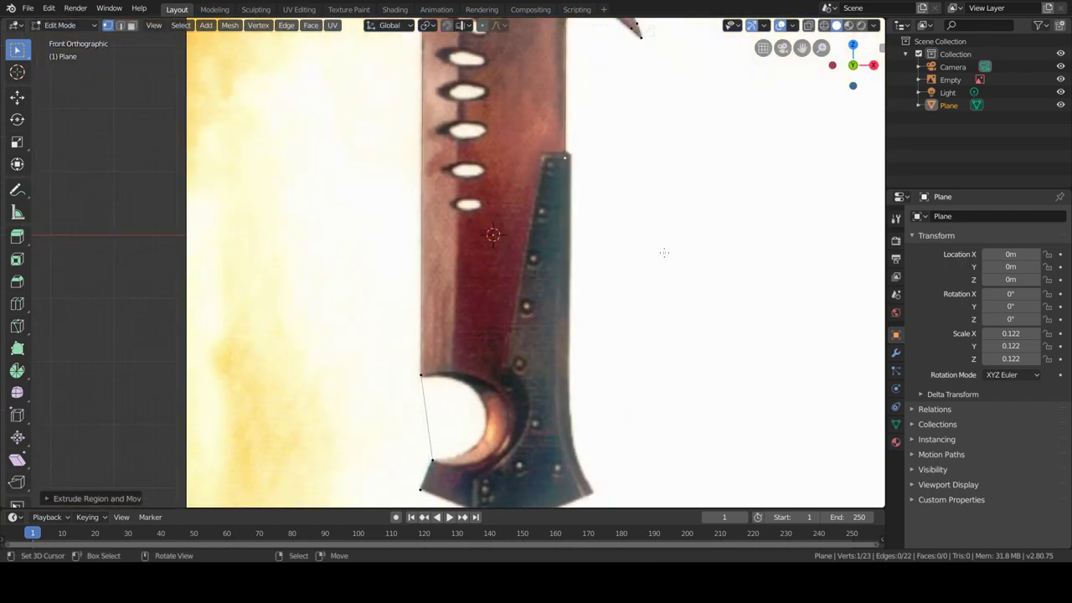
- Extrude further outline vertices up the blade edge toward the guard
{"action": "key", "text": "e"}
{"action": "key", "text": "z"}
{"action": "left_click", "coordinate": [610, 61]}
{"action": "scroll", "coordinate": [587, 302], "scroll_direction": "up", "scroll_amount": 2}
{"action": "key", "text": "e"}
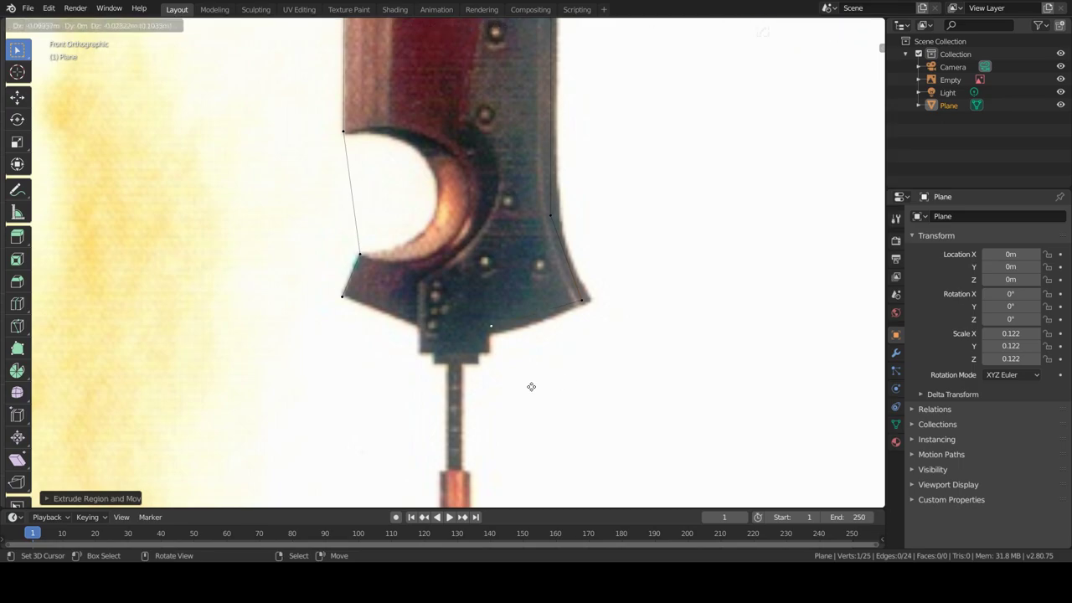
- Fill the traced outline into one face and turn on see-through view
{"action": "key", "text": "a"}
{"action": "key", "text": "f"}
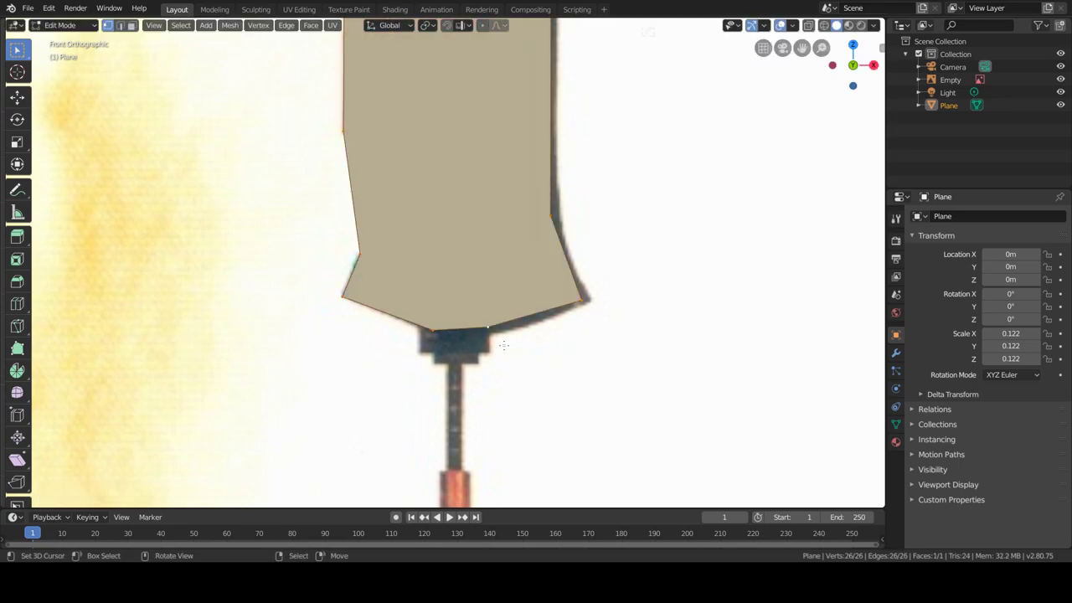
{"action": "scroll", "coordinate": [496, 287], "scroll_direction": "down", "scroll_amount": 5}
{"action": "scroll", "coordinate": [496, 288], "scroll_direction": "up", "scroll_amount": 3}
{"action": "key", "text": "alt+z"}
{"action": "key", "text": "Tab"}
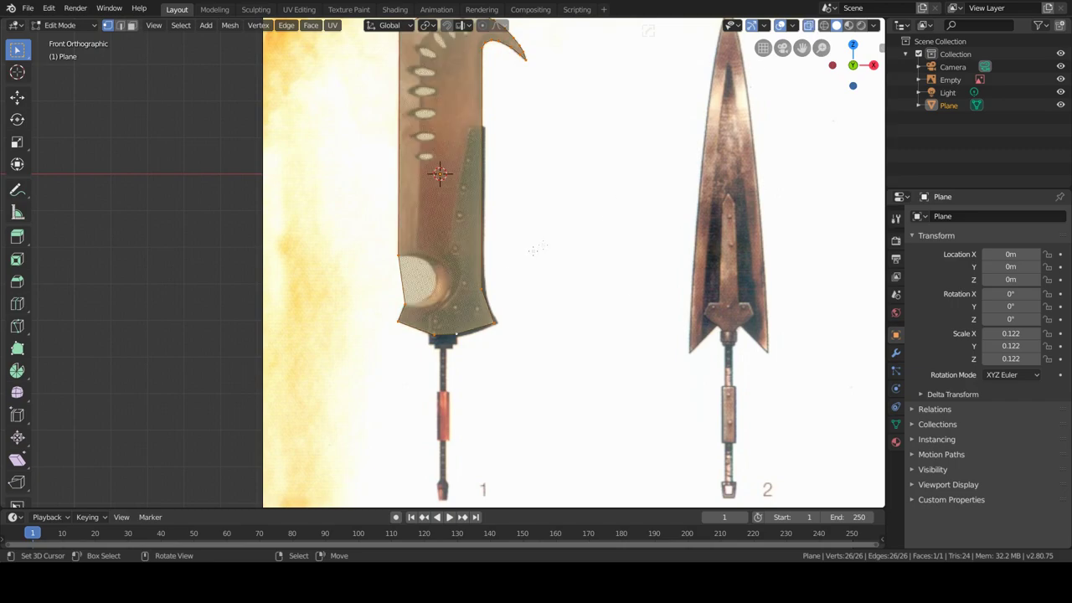
- Add a cylinder rotated 90° on X and scale it down in front view
{"action": "key", "text": "shift+a"}
{"action": "left_click", "coordinate": [574, 335]}
{"action": "middle_click_drag", "start_coordinate": [575, 335], "coordinate": [598, 333]}
{"action": "type", "text": "rx90"}
{"action": "key", "text": "Return"}
{"action": "key", "text": "KP_1"}
{"action": "scroll", "coordinate": [532, 258], "scroll_direction": "up", "scroll_amount": 3}
{"action": "scroll", "coordinate": [532, 259], "scroll_direction": "up", "scroll_amount": 3}
{"action": "key", "text": "s"}
{"action": "key", "text": "Return"}
- Position the cylinder over the blade's round notch
{"action": "key", "text": "g"}
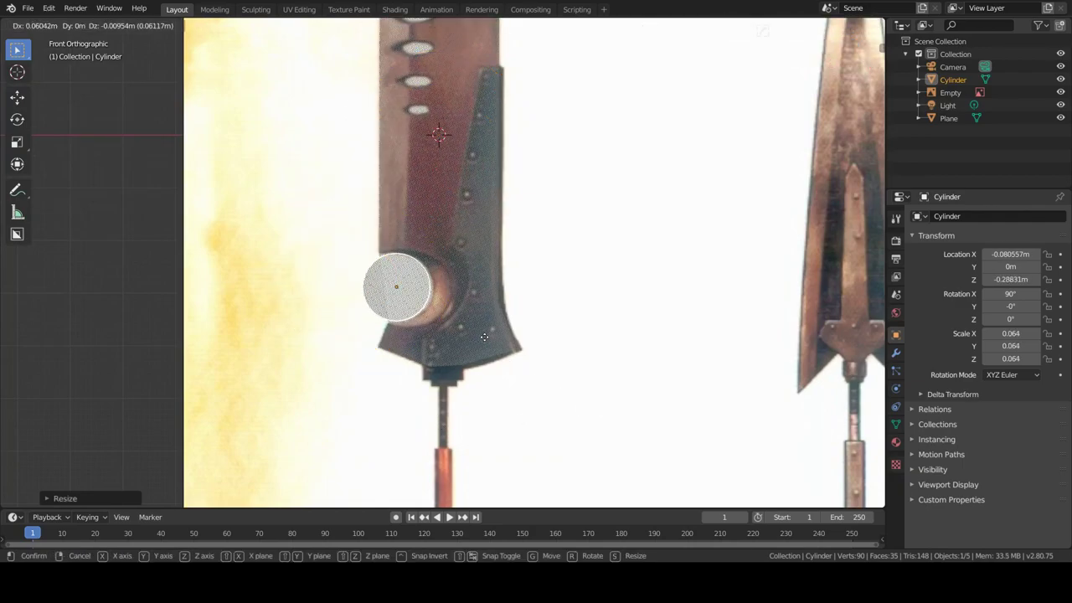
{"action": "left_click", "coordinate": [484, 337]}
{"action": "scroll", "coordinate": [418, 283], "scroll_direction": "up", "scroll_amount": 5}
{"action": "key", "text": "g"}
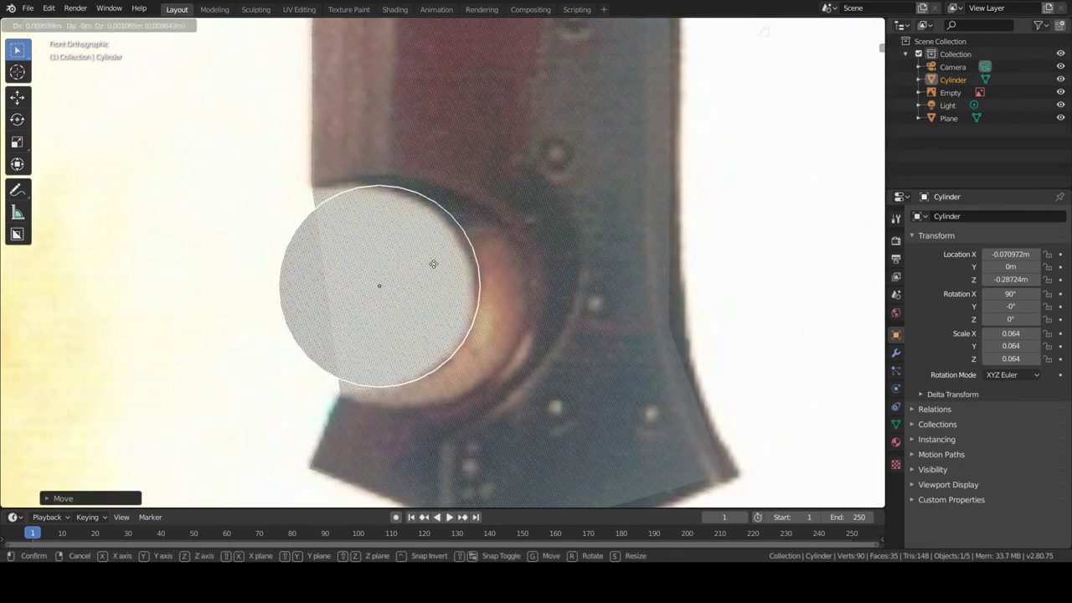
{"action": "left_click", "coordinate": [401, 254]}
{"action": "mouse_move", "coordinate": [400, 253]}
{"action": "middle_mouse_down"}
{"action": "mouse_move", "coordinate": [333, 277]}
{"action": "mouse_move", "coordinate": [270, 211]}
{"action": "middle_mouse_up"}
- Lengthen the cylinder along Z so it passes fully through the blade
{"action": "key", "text": "Tab"}
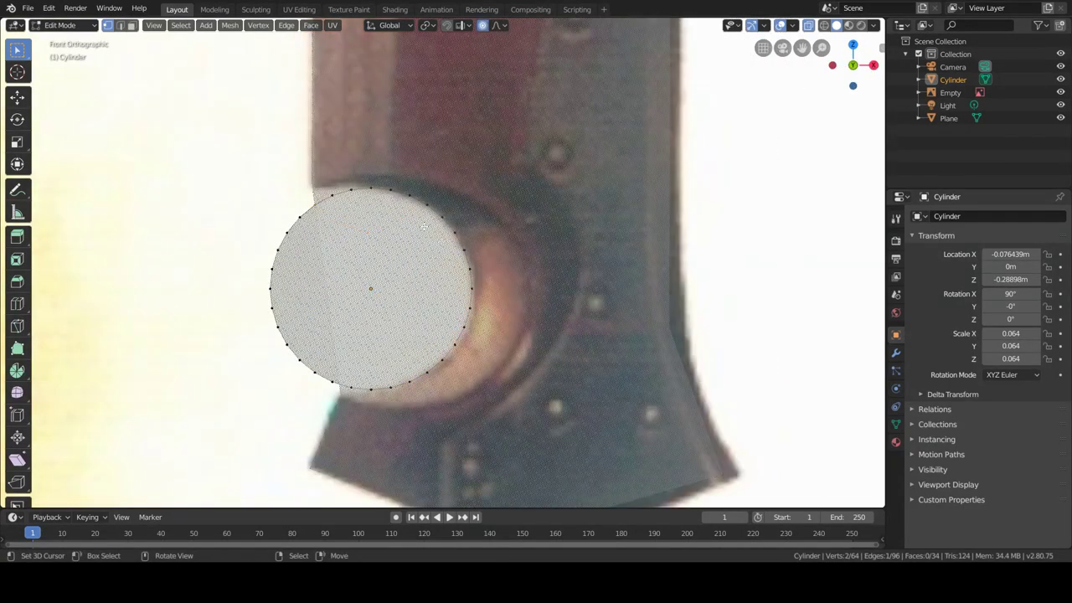
{"action": "key", "text": "g"}
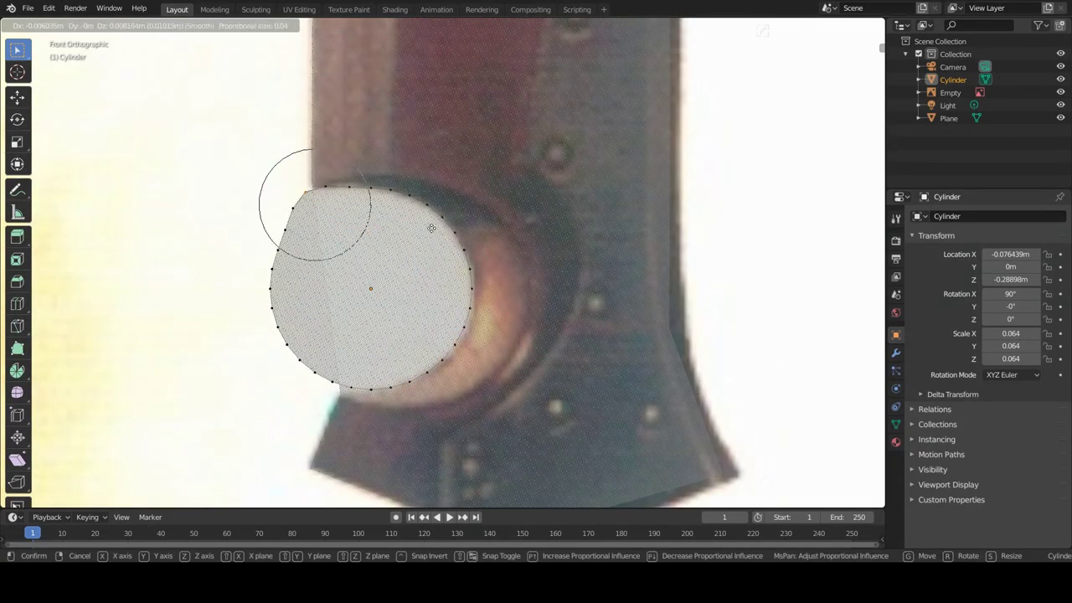
{"action": "right_click", "coordinate": [425, 228]}
{"action": "scroll", "coordinate": [484, 270], "scroll_direction": "down", "scroll_amount": 3}
{"action": "middle_click_drag", "start_coordinate": [484, 270], "coordinate": [586, 318]}
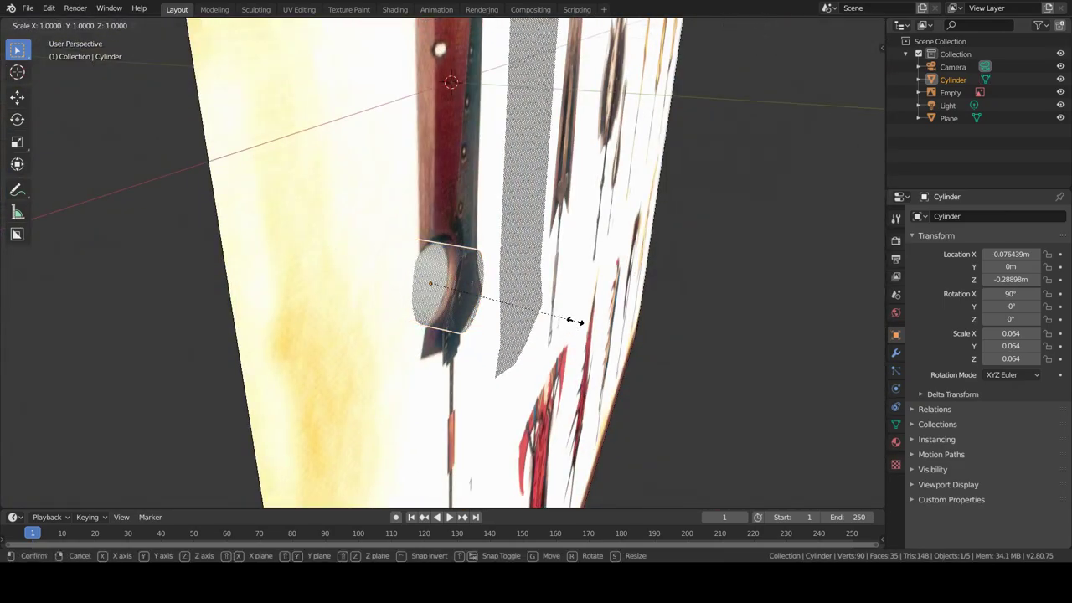
{"action": "key", "text": "s"}
{"action": "key", "text": "z"}
{"action": "left_click", "coordinate": [696, 339]}
{"action": "key", "text": "Tab"}
- Cut the notch with a Hard Ops boolean difference and remove the cutter
{"action": "scroll", "coordinate": [735, 115], "scroll_direction": "up", "scroll_amount": 2}
{"action": "left_click", "coordinate": [480, 237], "text": "shift"}
{"action": "key", "text": "q"}
{"action": "left_click", "coordinate": [532, 346]}
{"action": "left_click", "coordinate": [493, 336]}
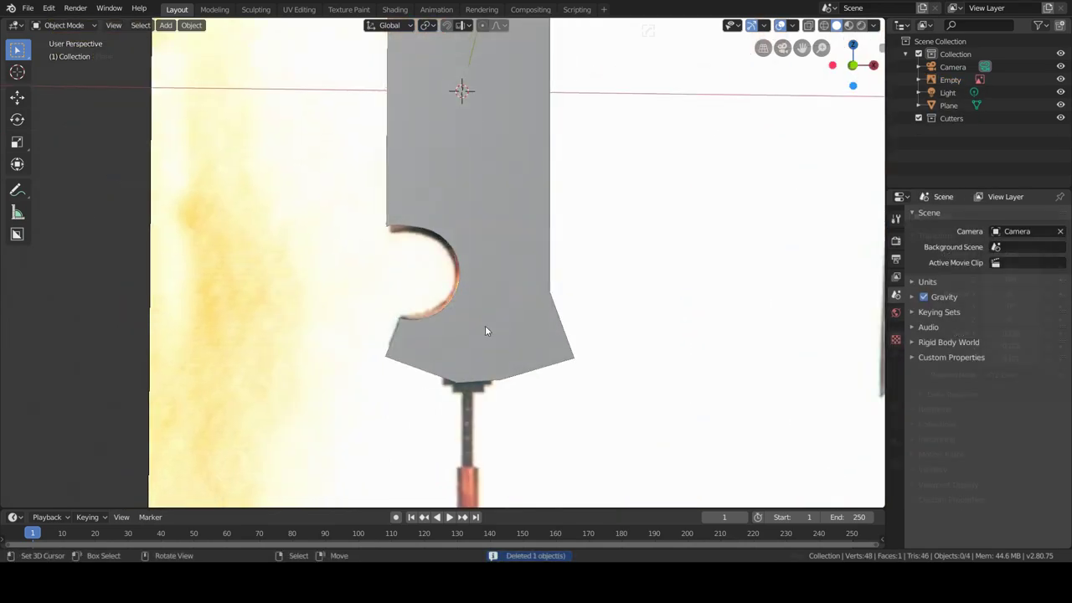
- Inset the blade face to create a border strip of faces
{"action": "scroll", "coordinate": [485, 325], "scroll_direction": "down", "scroll_amount": 3}
{"action": "mouse_move", "coordinate": [485, 325]}
{"action": "middle_mouse_down"}
{"action": "mouse_move", "coordinate": [598, 291]}
{"action": "mouse_move", "coordinate": [539, 263]}
{"action": "middle_mouse_up"}
{"action": "scroll", "coordinate": [539, 263], "scroll_direction": "up", "scroll_amount": 3}
{"action": "key", "text": "Tab"}
{"action": "key", "text": "i"}
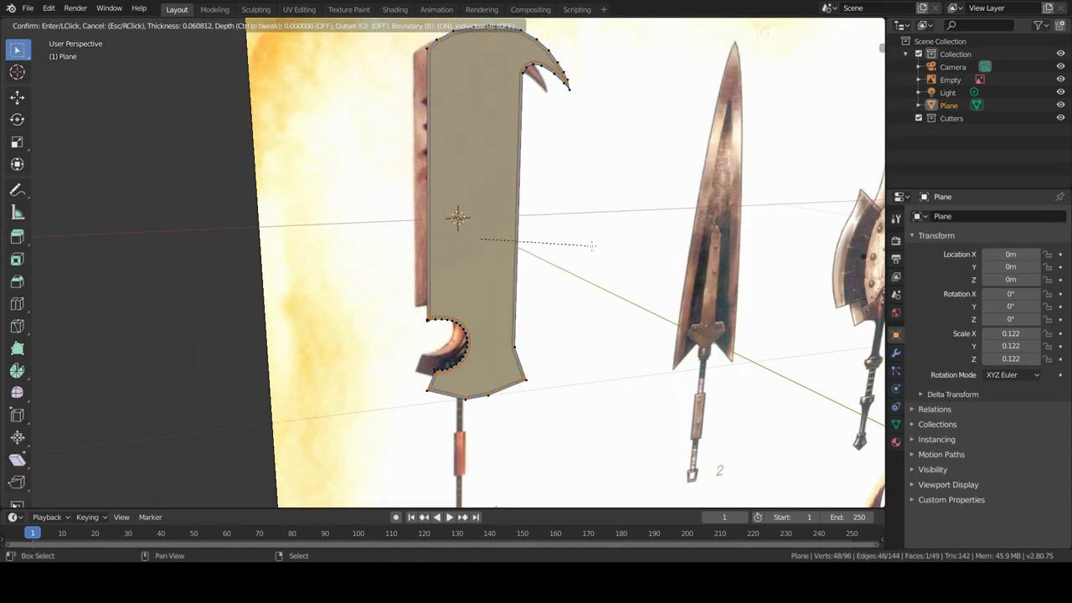
{"action": "left_click", "coordinate": [520, 318]}
- Merge the notch corner vertices and show the mesh in X-ray
{"action": "scroll", "coordinate": [424, 318], "scroll_direction": "up", "scroll_amount": 3}
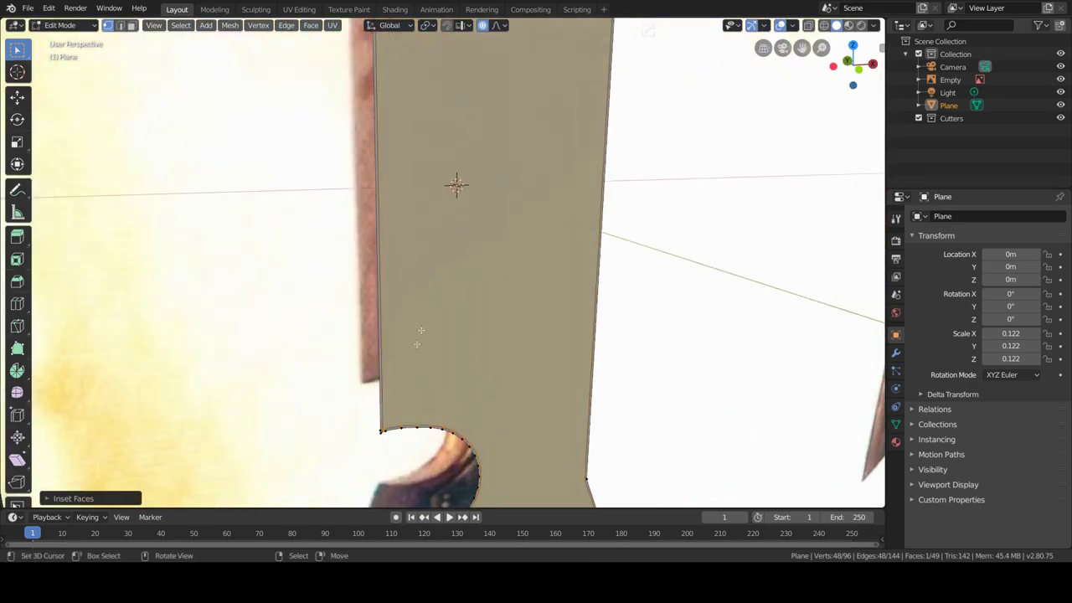
{"action": "scroll", "coordinate": [350, 329], "scroll_direction": "up", "scroll_amount": 2}
{"action": "left_click", "coordinate": [350, 328]}
{"action": "scroll", "coordinate": [350, 333], "scroll_direction": "up", "scroll_amount": 3}
{"action": "left_click", "coordinate": [390, 311], "text": "shift"}
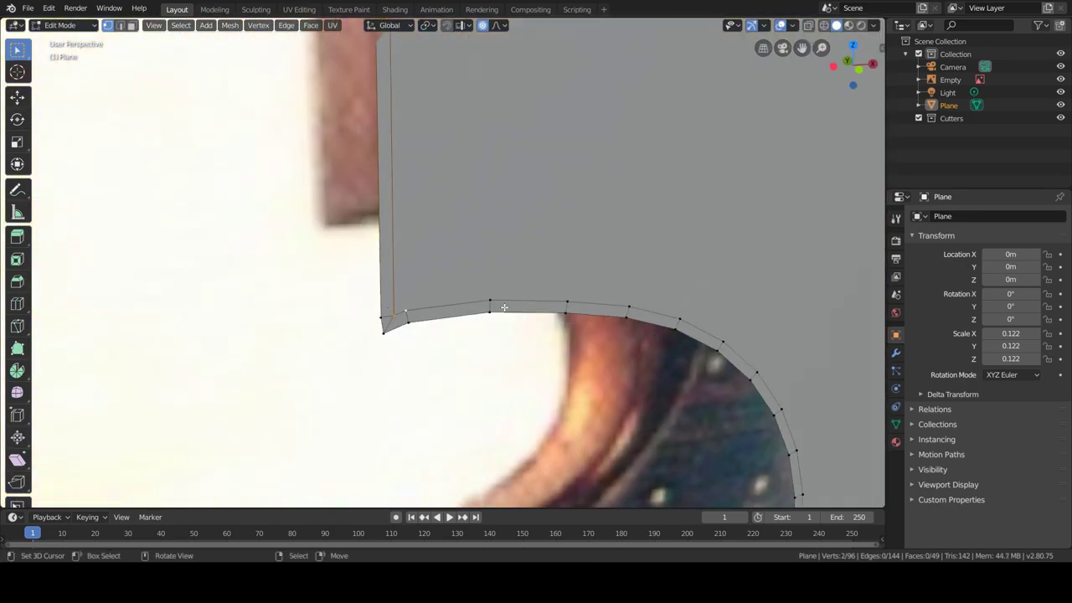
{"action": "key", "text": "m"}
{"action": "left_click", "coordinate": [405, 311]}
{"action": "middle_click_drag", "start_coordinate": [424, 308], "coordinate": [423, 206], "text": "shift"}
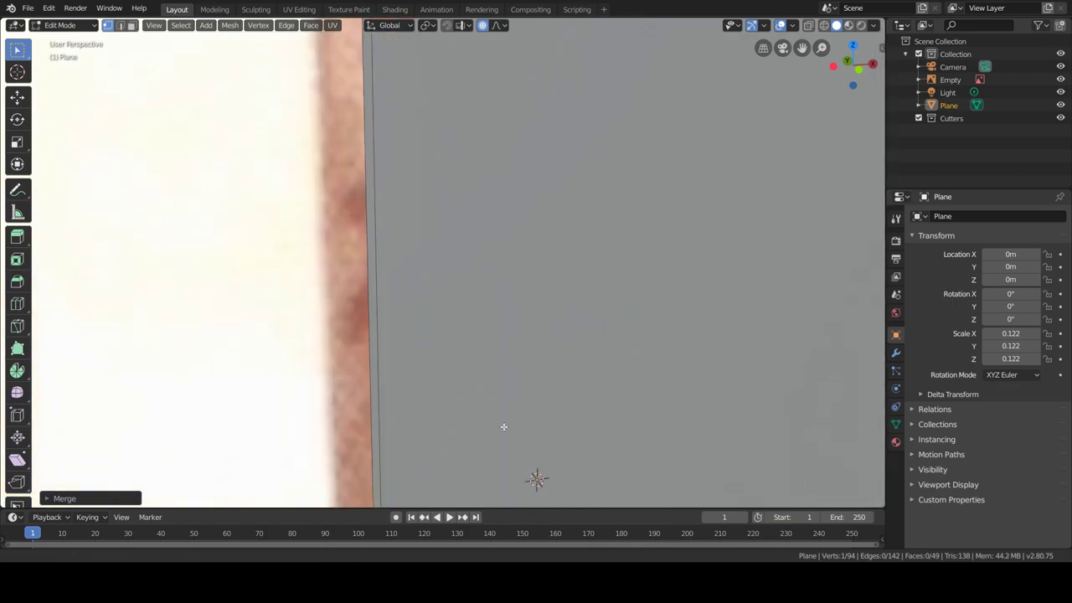
{"action": "key", "text": "alt+z"}
{"action": "scroll", "coordinate": [667, 137], "scroll_direction": "down", "scroll_amount": 1}
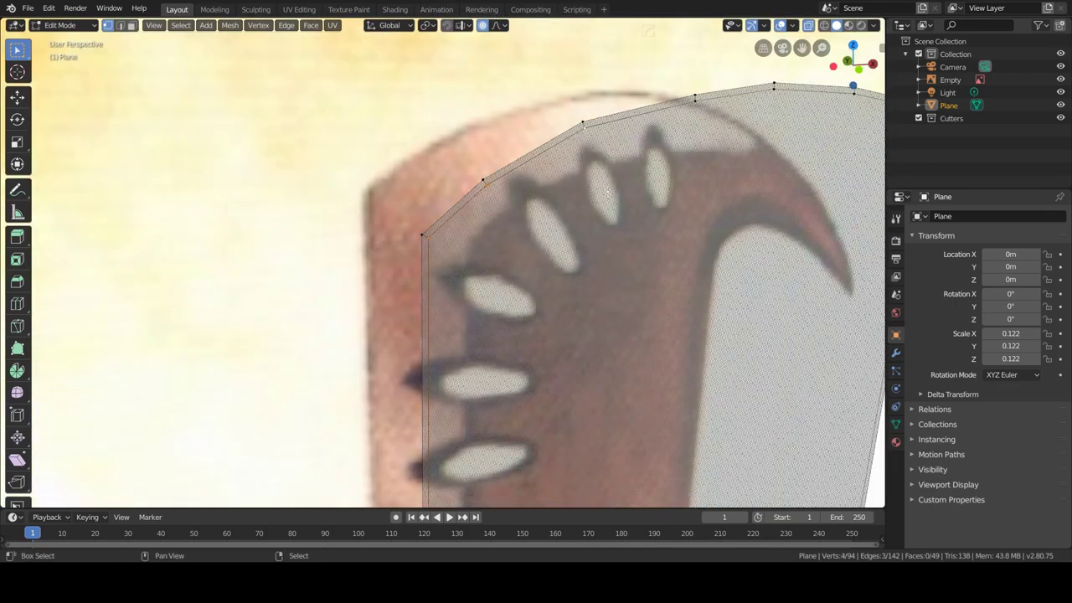
{"action": "scroll", "coordinate": [607, 192], "scroll_direction": "down", "scroll_amount": 1}
{"action": "middle_click_drag", "start_coordinate": [607, 193], "coordinate": [565, 176], "text": "shift"}
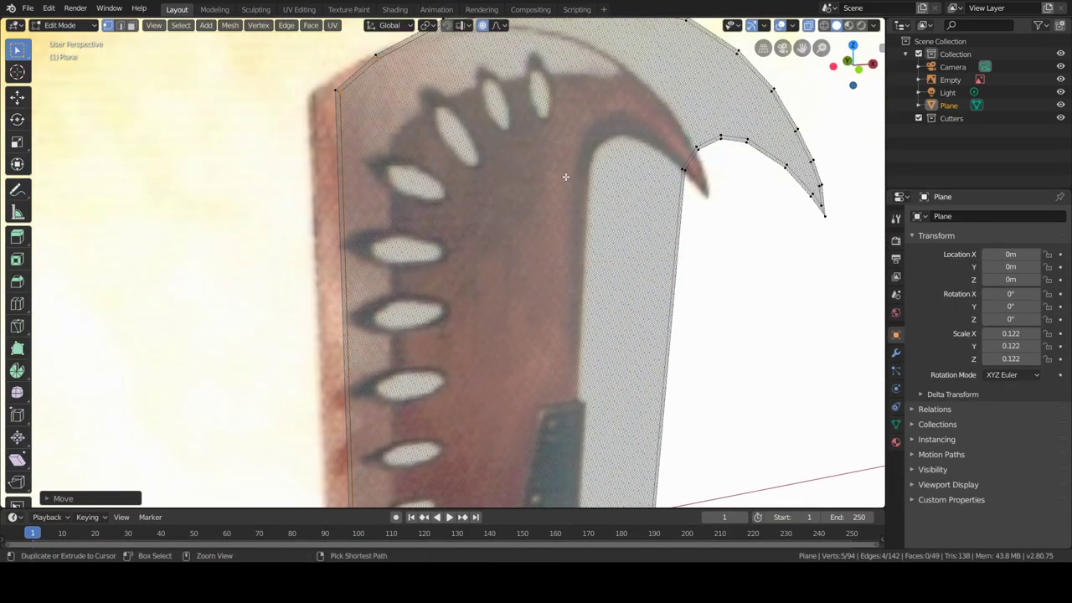
- Select the hook's top vertices in front view and try vertical Z moves
{"action": "key", "text": "KP_1"}
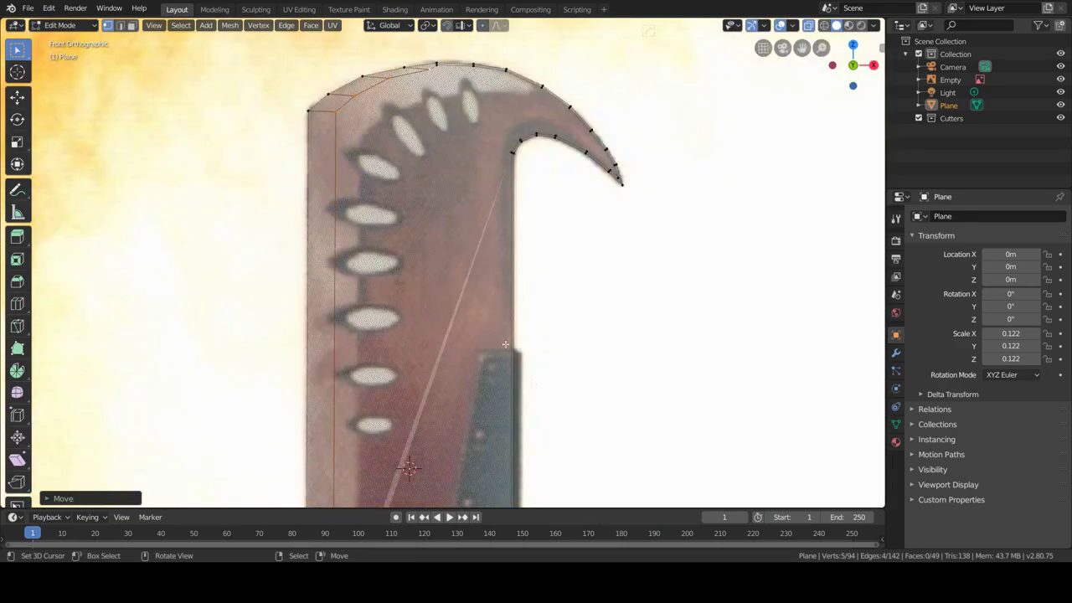
{"action": "scroll", "coordinate": [519, 318], "scroll_direction": "up", "scroll_amount": 3}
{"action": "left_click", "coordinate": [521, 182]}
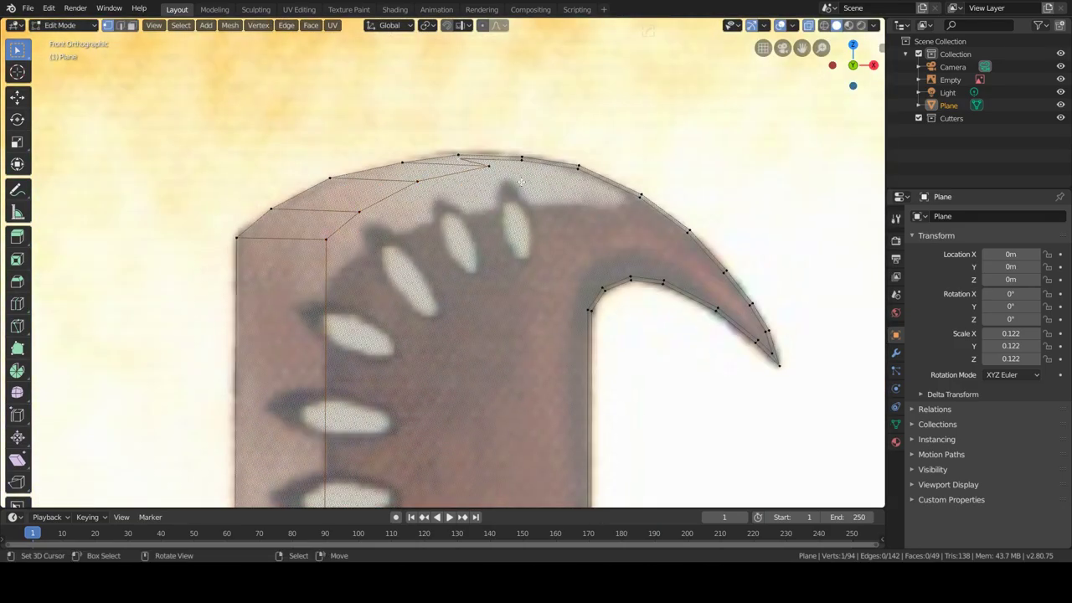
{"action": "key", "text": "g"}
{"action": "key", "text": "z"}
{"action": "key", "text": "Escape"}
{"action": "left_click", "coordinate": [379, 206], "text": "shift"}
{"action": "key", "text": "g"}
{"action": "key", "text": "z"}
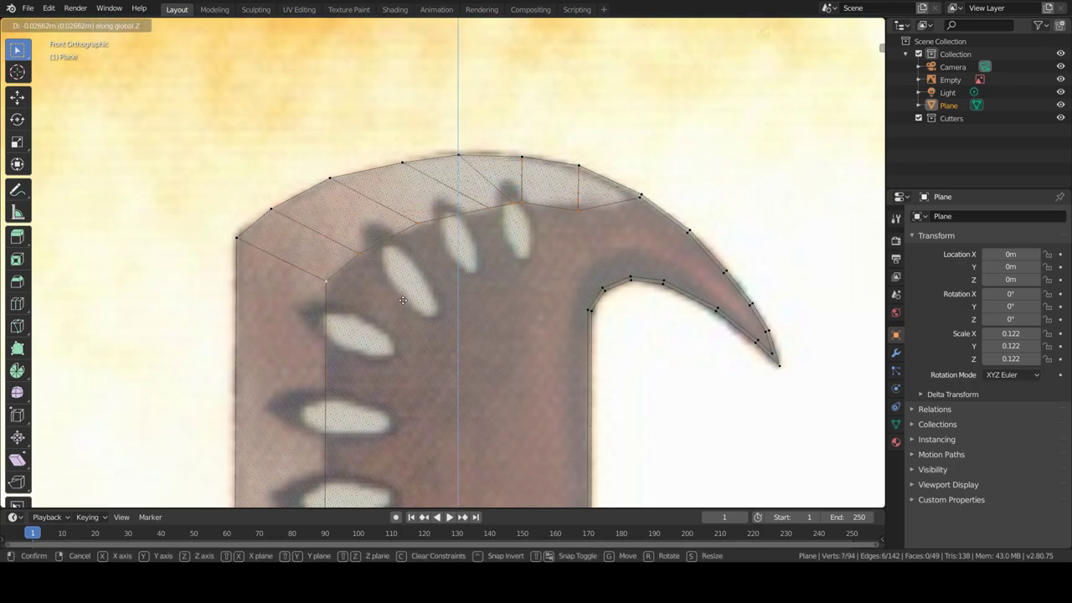
{"action": "key", "text": "Escape"}
- Raise a top vertex and the hook vertices along Z to match the reference
{"action": "left_click", "coordinate": [490, 213]}
{"action": "key", "text": "g"}
{"action": "key", "text": "z"}
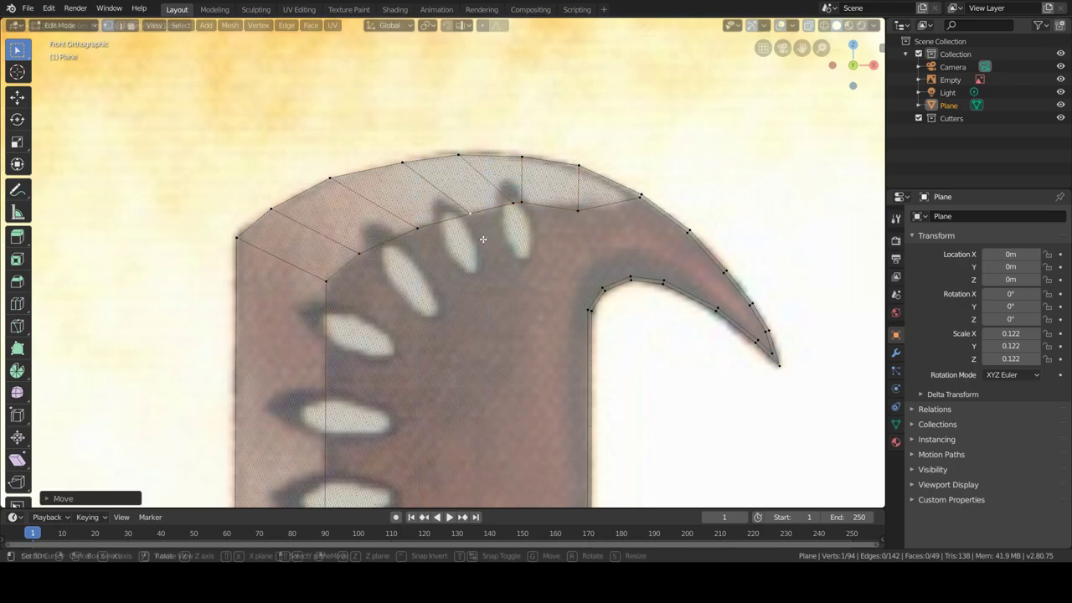
{"action": "left_click", "coordinate": [581, 209]}
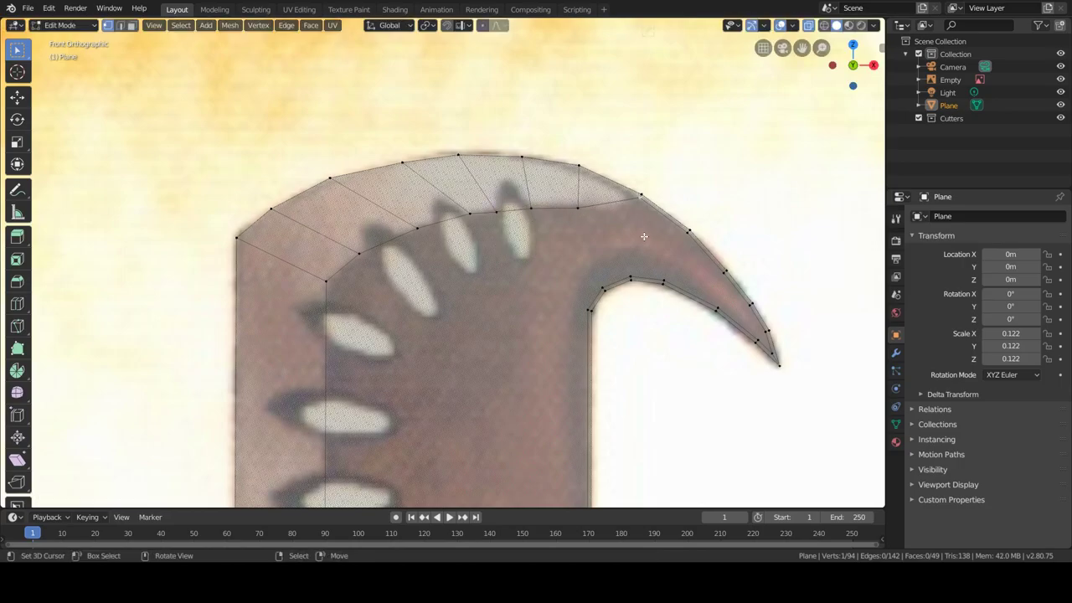
{"action": "key", "text": "g"}
{"action": "key", "text": "z"}
{"action": "left_click", "coordinate": [654, 285]}
- Move two inner hook vertices vertically into line with the drawing
{"action": "mouse_move", "coordinate": [654, 285]}
{"action": "middle_mouse_down", "text": "shift"}
{"action": "mouse_move", "coordinate": [593, 278]}
{"action": "mouse_move", "coordinate": [580, 225]}
{"action": "middle_mouse_up", "text": "shift"}
{"action": "key", "text": "g"}
{"action": "key", "text": "z"}
{"action": "left_click", "coordinate": [594, 278]}
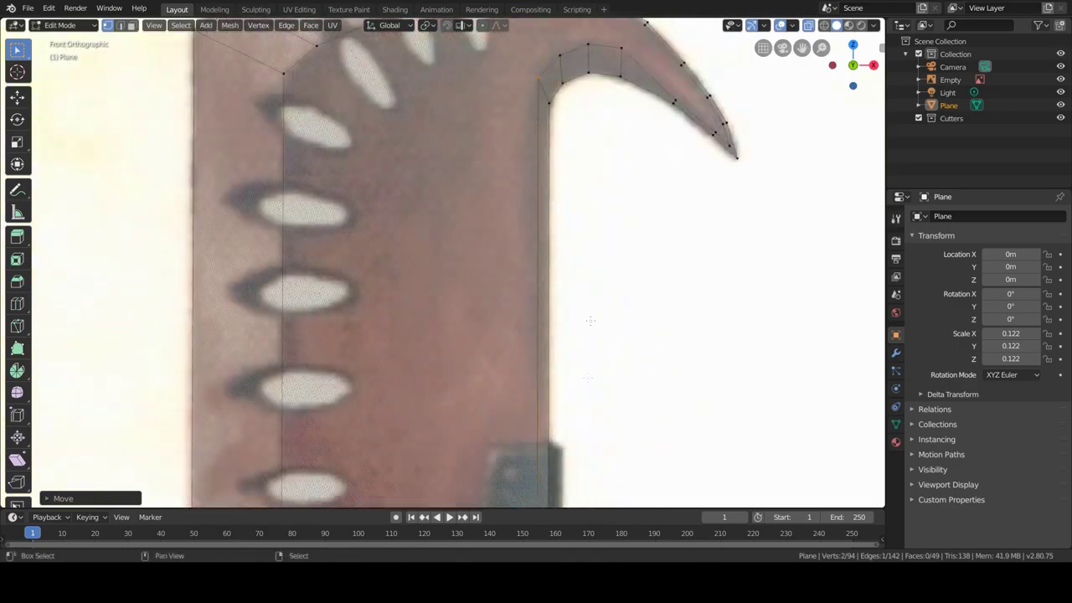
{"action": "scroll", "coordinate": [385, 164], "scroll_direction": "down", "scroll_amount": 5}
{"action": "middle_click_drag", "start_coordinate": [385, 165], "coordinate": [620, 321]}
- Shift the outline face along the Y axis and return to Object Mode
{"action": "key", "text": "g"}
{"action": "key", "text": "y"}
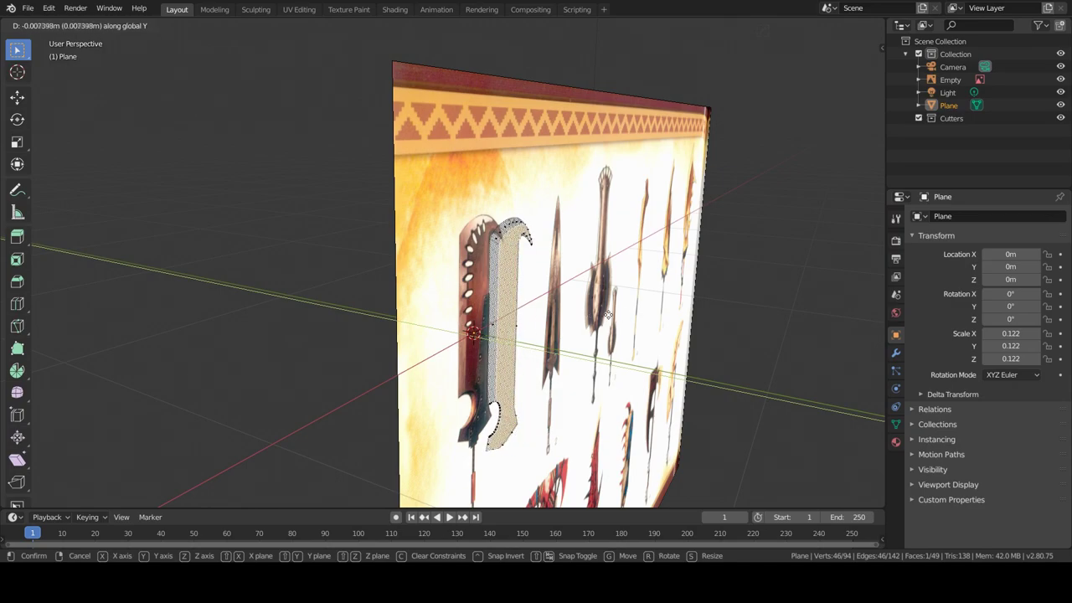
{"action": "left_click", "coordinate": [611, 314]}
{"action": "key", "text": "Tab"}
{"action": "key", "text": "Tab"}
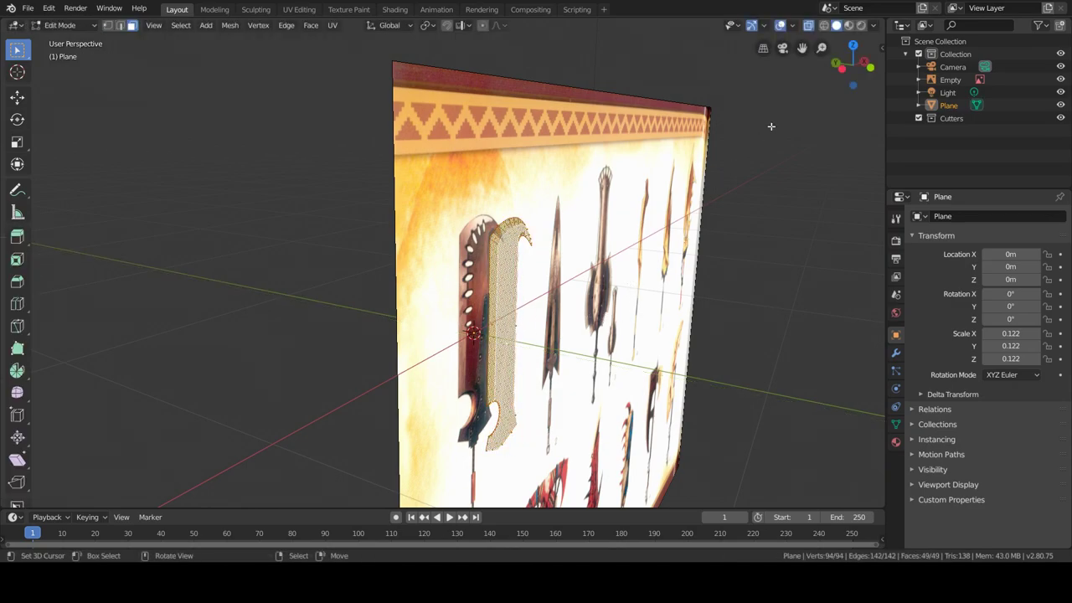
- With the N panel showing, move the mesh along Y until its median Y is 0 m
{"action": "key", "text": "t"}
{"action": "key", "text": "n"}
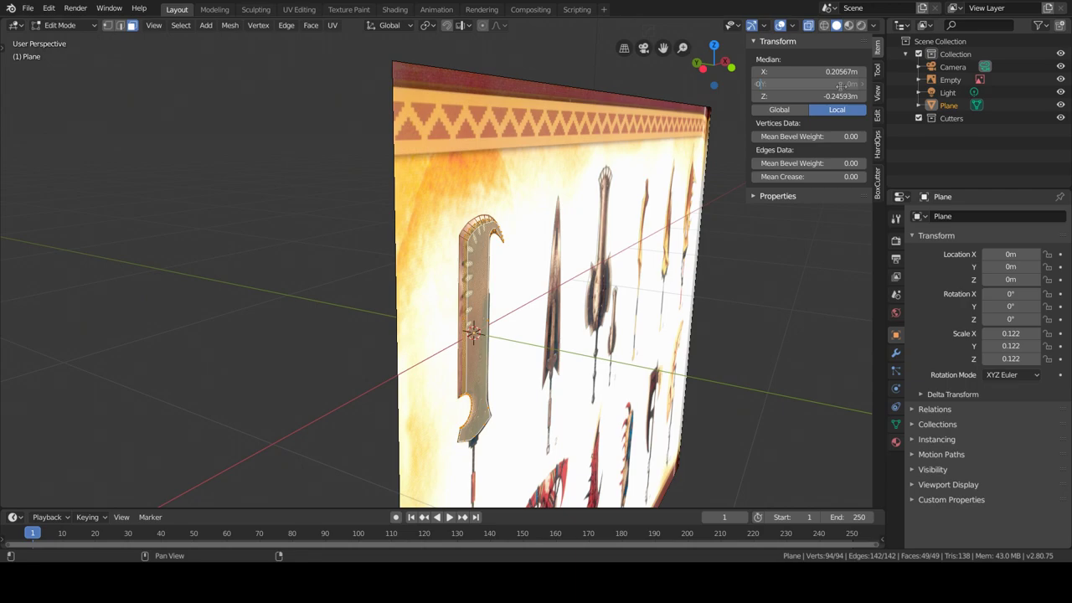
{"action": "key", "text": "g"}
{"action": "key", "text": "y"}
{"action": "left_click", "coordinate": [571, 364]}
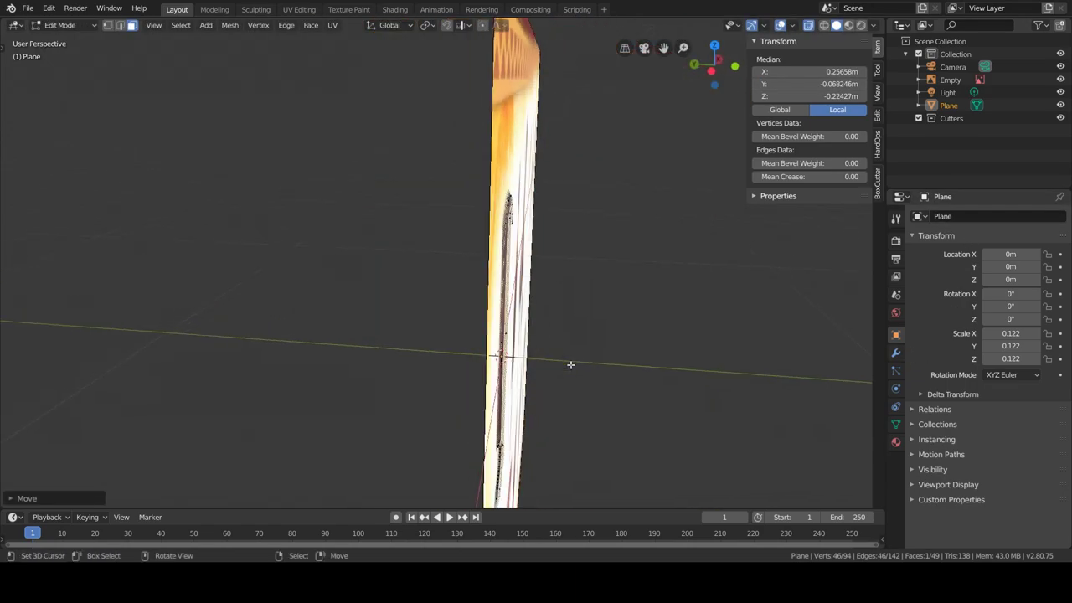
{"action": "key", "text": "Tab"}
- Orbit back to a front view, dismiss the Hard Ops list, and select the whole outline mesh
{"action": "middle_click_drag", "start_coordinate": [502, 251], "coordinate": [377, 251]}
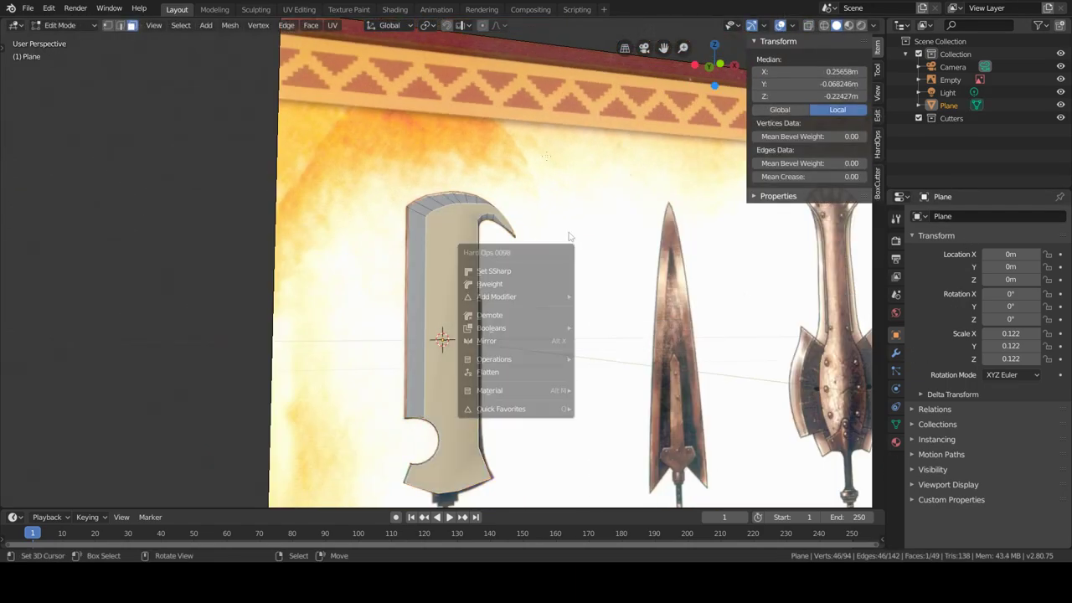
{"action": "left_click", "coordinate": [192, 25]}
{"action": "key", "text": "Escape"}
{"action": "key", "text": "Tab"}
{"action": "scroll", "coordinate": [586, 335], "scroll_direction": "up", "scroll_amount": 5}
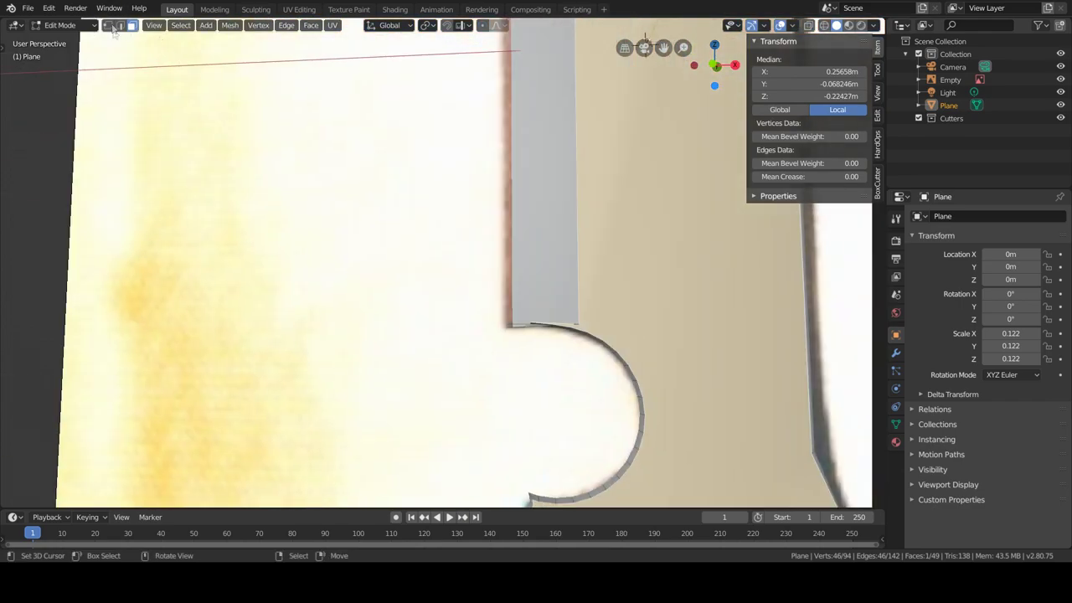
{"action": "left_click", "coordinate": [702, 362]}
{"action": "key", "text": "a"}
- Pick a face near the notch and frame the notch in Top, then Front Ortho view
{"action": "scroll", "coordinate": [573, 341], "scroll_direction": "down", "scroll_amount": 4}
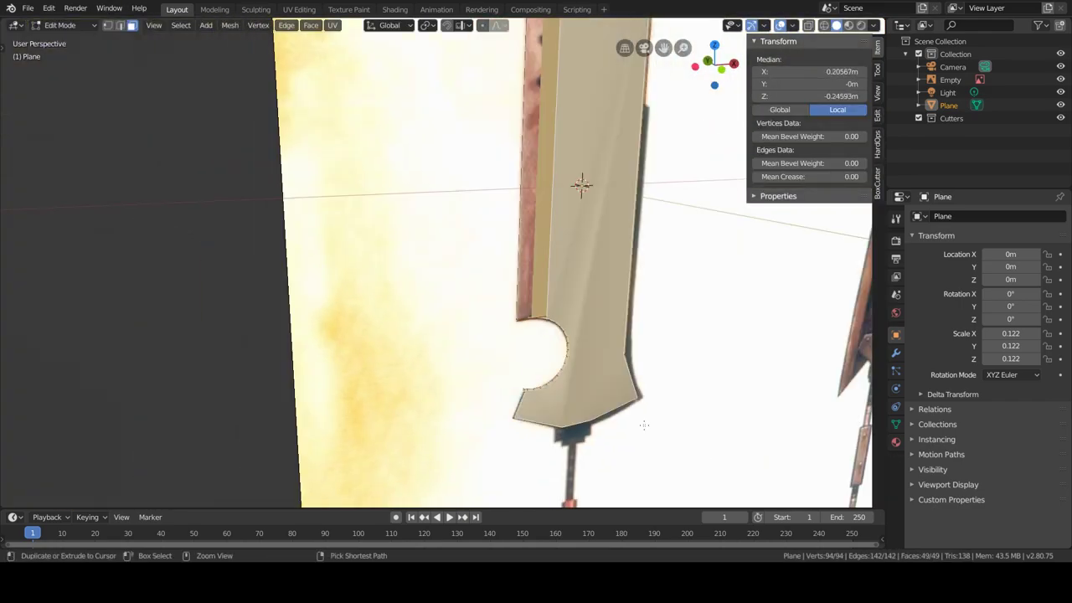
{"action": "scroll", "coordinate": [573, 341], "scroll_direction": "down", "scroll_amount": 2}
{"action": "scroll", "coordinate": [573, 341], "scroll_direction": "up", "scroll_amount": 5}
{"action": "left_click", "coordinate": [578, 347]}
{"action": "scroll", "coordinate": [577, 348], "scroll_direction": "down", "scroll_amount": 5}
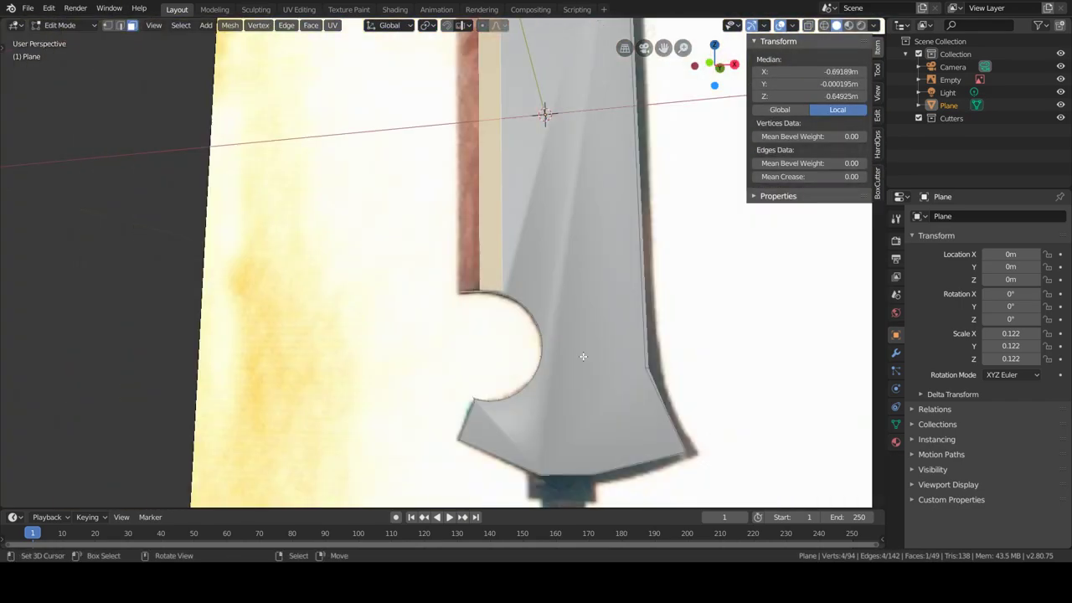
{"action": "key", "text": "KP_7"}
{"action": "key", "text": "KP_1"}
{"action": "scroll", "coordinate": [558, 159], "scroll_direction": "up", "scroll_amount": 3}
{"action": "scroll", "coordinate": [558, 160], "scroll_direction": "up", "scroll_amount": 2}
- Reposition the two notch-corner vertices and merge them together
{"action": "key", "text": "alt+a"}
{"action": "key", "text": "1"}
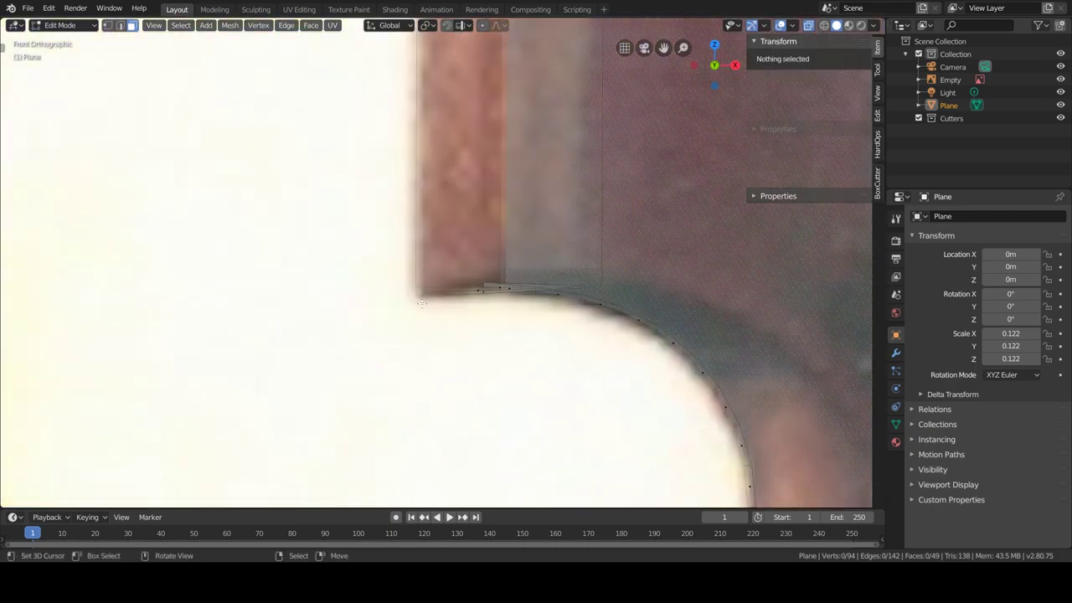
{"action": "left_click_drag", "start_coordinate": [406, 288], "coordinate": [492, 316]}
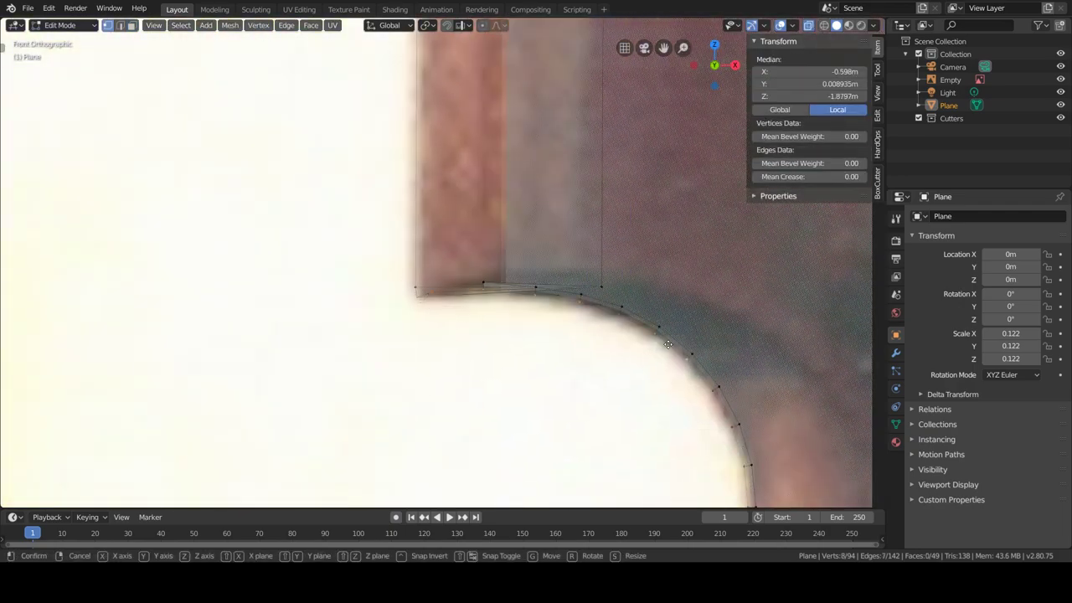
{"action": "left_click", "coordinate": [450, 306]}
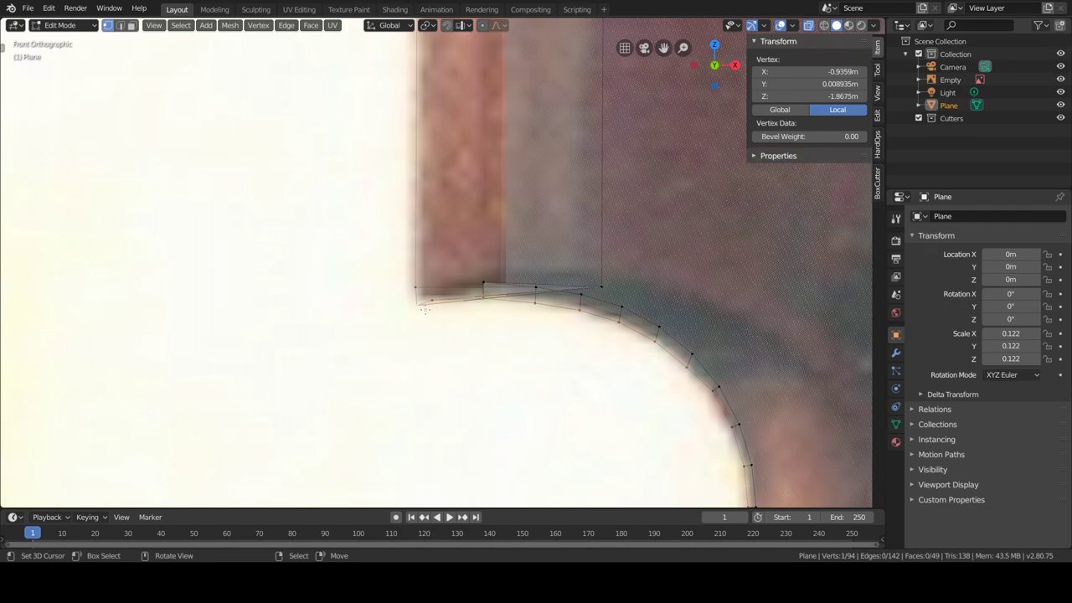
{"action": "scroll", "coordinate": [620, 298], "scroll_direction": "down", "scroll_amount": 2}
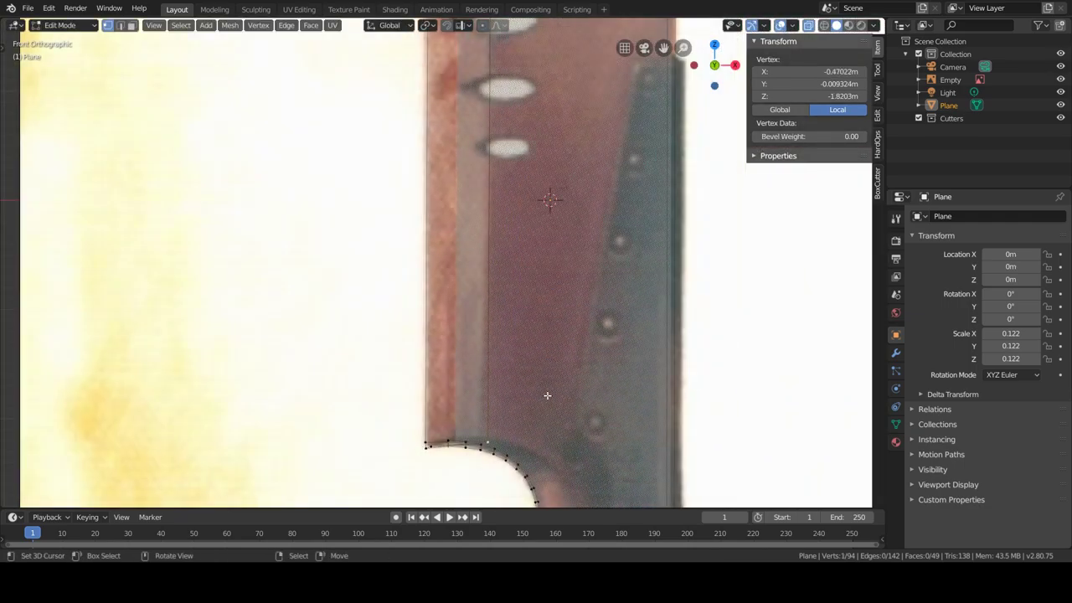
{"action": "key", "text": "g"}
{"action": "left_click", "coordinate": [477, 375]}
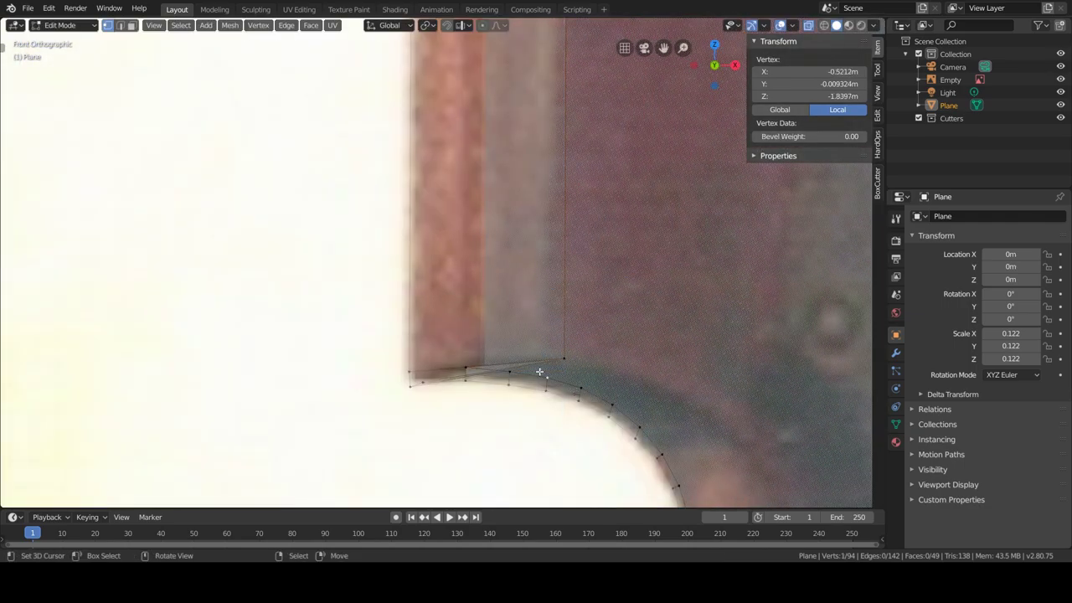
{"action": "key", "text": "alt+m"}
{"action": "left_click", "coordinate": [469, 399]}
- Bevel the notch corner vertex and merge one new bevel vertex back onto the corner
{"action": "key", "text": "ctrl+shift+b"}
{"action": "left_click", "coordinate": [561, 359]}
{"action": "scroll", "coordinate": [586, 351], "scroll_direction": "up", "scroll_amount": 3}
{"action": "key", "text": "g"}
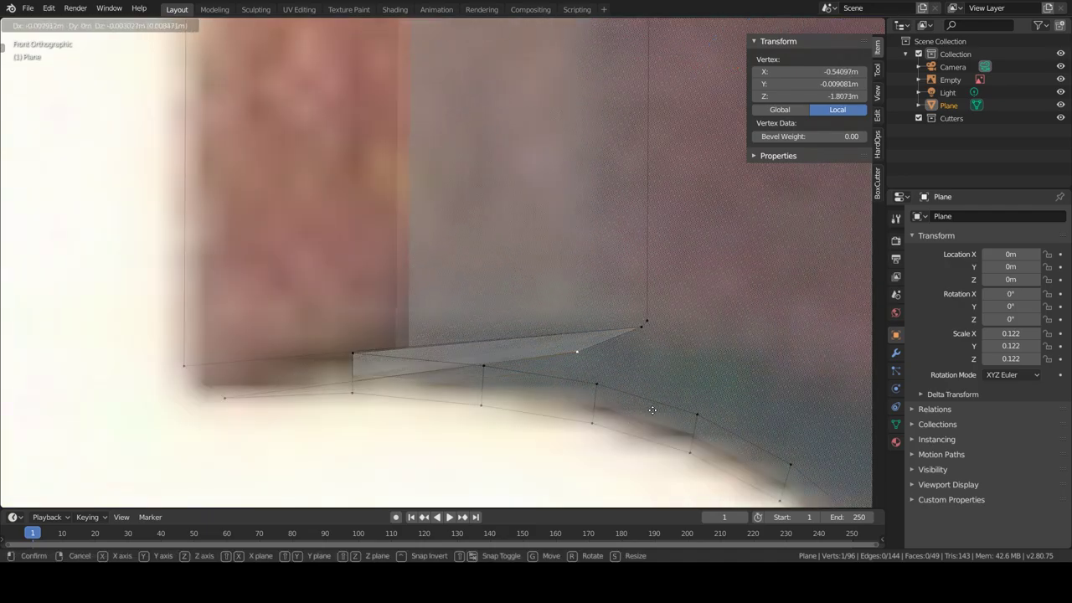
{"action": "left_click", "coordinate": [708, 392]}
{"action": "scroll", "coordinate": [569, 336], "scroll_direction": "down", "scroll_amount": 2}
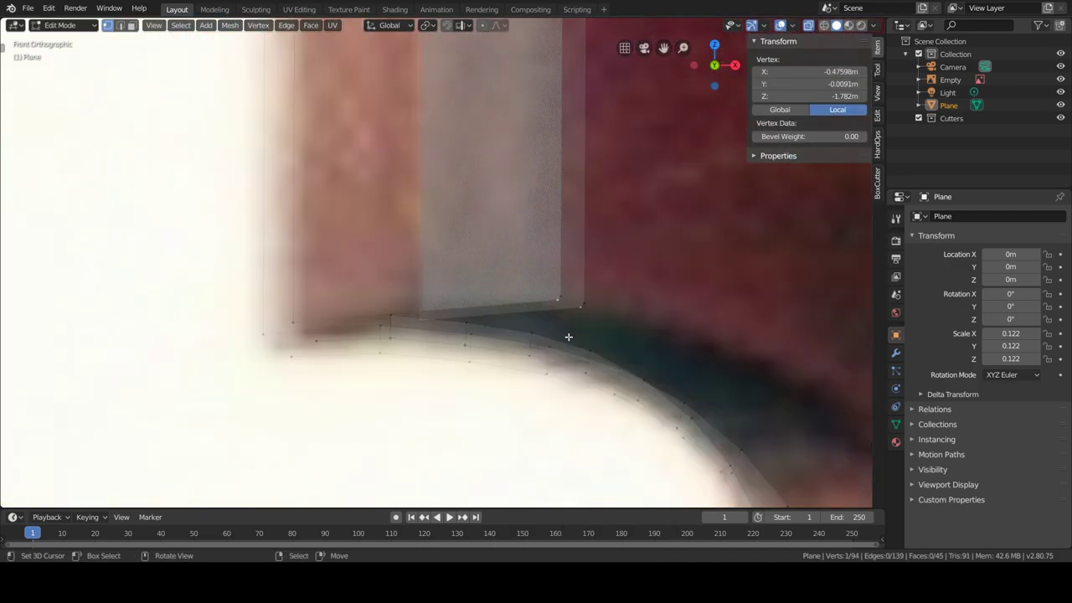
{"action": "scroll", "coordinate": [569, 337], "scroll_direction": "down", "scroll_amount": 3}
- Select the entire outline and scale it slightly
{"action": "key", "text": "a"}
{"action": "scroll", "coordinate": [569, 336], "scroll_direction": "down", "scroll_amount": 4}
{"action": "mouse_move", "coordinate": [569, 337]}
{"action": "middle_mouse_down"}
{"action": "mouse_move", "coordinate": [606, 320]}
{"action": "mouse_move", "coordinate": [670, 351]}
{"action": "middle_mouse_up"}
{"action": "key", "text": "s"}
{"action": "left_click", "coordinate": [610, 328]}
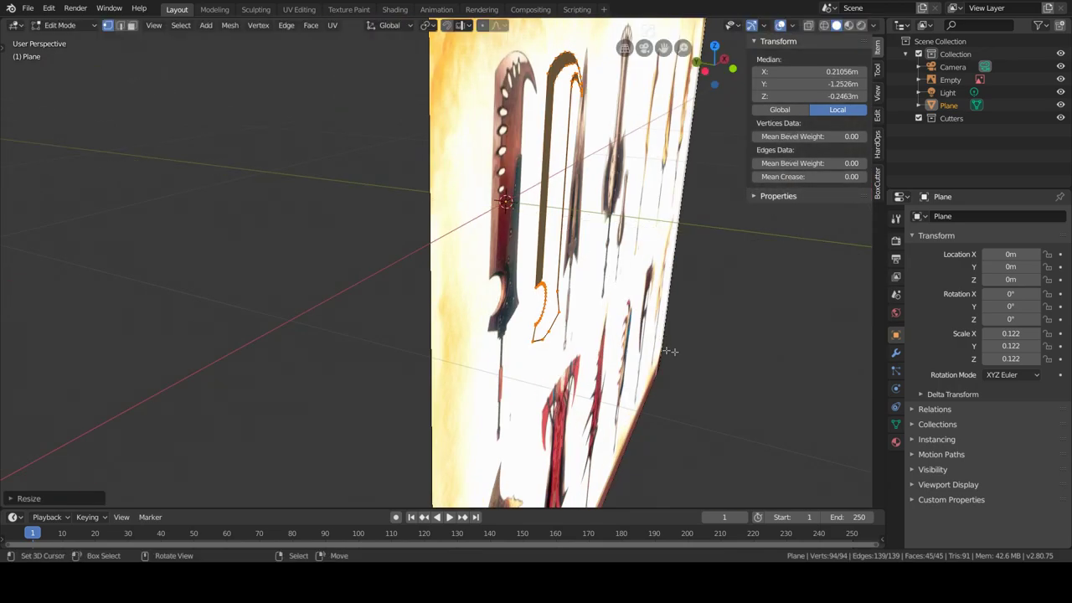
- Merge a leftover pair of corner vertices into one, leaving 93 vertices
{"action": "scroll", "coordinate": [669, 351], "scroll_direction": "up", "scroll_amount": 5}
{"action": "left_click", "coordinate": [562, 237]}
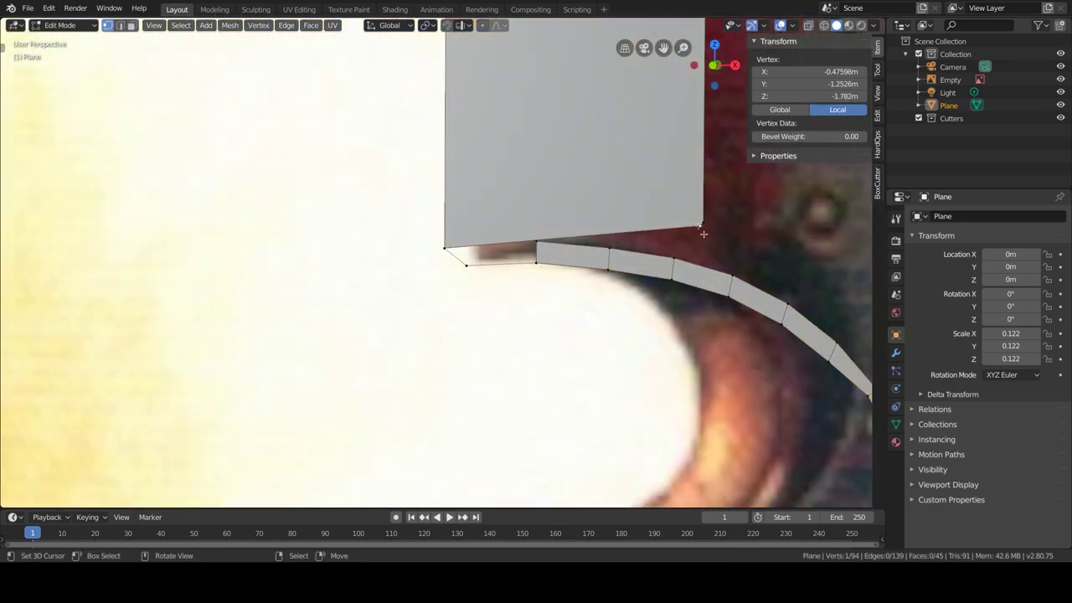
{"action": "left_click", "coordinate": [536, 243]}
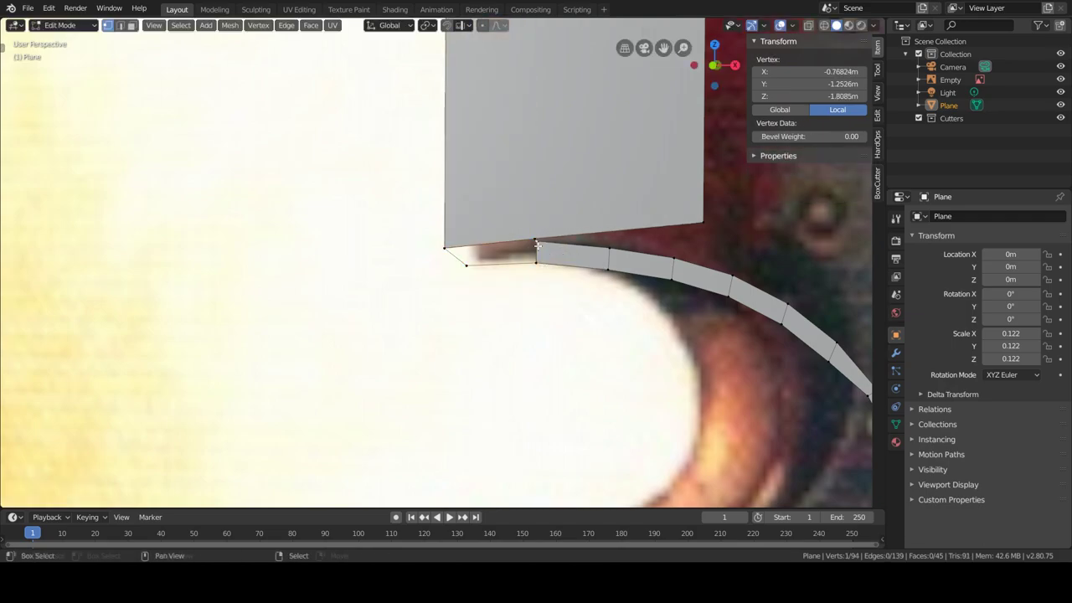
{"action": "key", "text": "m"}
{"action": "left_click", "coordinate": [543, 272]}
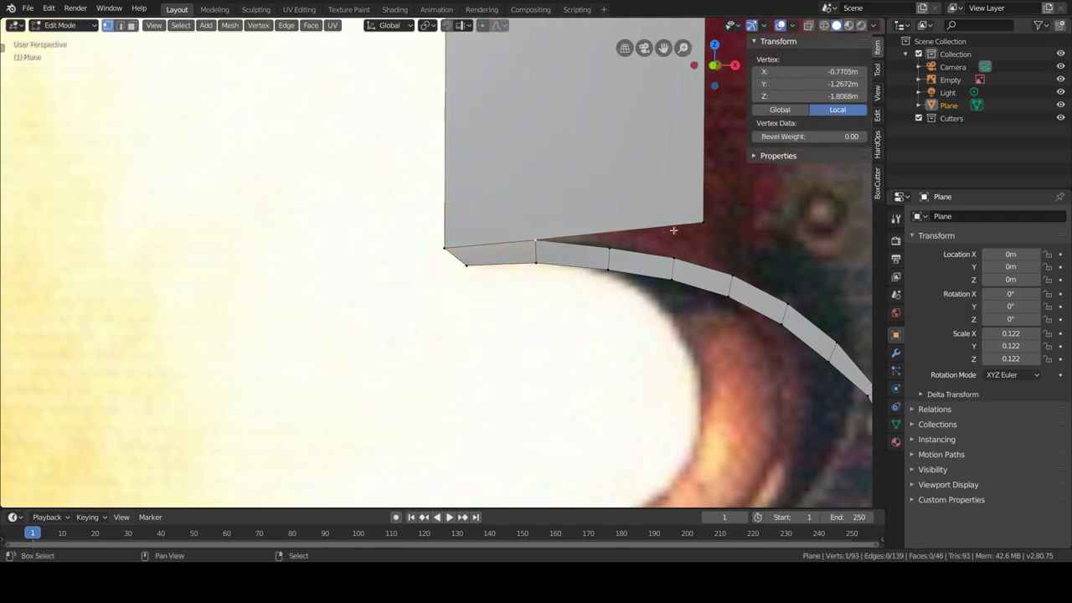
{"action": "scroll", "coordinate": [687, 268], "scroll_direction": "down", "scroll_amount": 3}
{"action": "scroll", "coordinate": [661, 293], "scroll_direction": "down", "scroll_amount": 3}
{"action": "scroll", "coordinate": [636, 318], "scroll_direction": "down", "scroll_amount": 2}
{"action": "scroll", "coordinate": [603, 339], "scroll_direction": "down", "scroll_amount": 2}
- Return to Object Mode and switch the viewport to wireframe display
{"action": "key", "text": "Tab"}
{"action": "key", "text": "shift+z"}
{"action": "key", "text": "shift+z"}
{"action": "key", "text": "z"}
{"action": "left_click", "coordinate": [502, 342]}
{"action": "mouse_move", "coordinate": [536, 351]}
{"action": "middle_mouse_down"}
{"action": "mouse_move", "coordinate": [567, 298]}
{"action": "mouse_move", "coordinate": [744, 222]}
{"action": "middle_mouse_up"}
- Edit the Y value in the N panel's transform fields, then hide the panel
{"action": "key", "text": "Tab"}
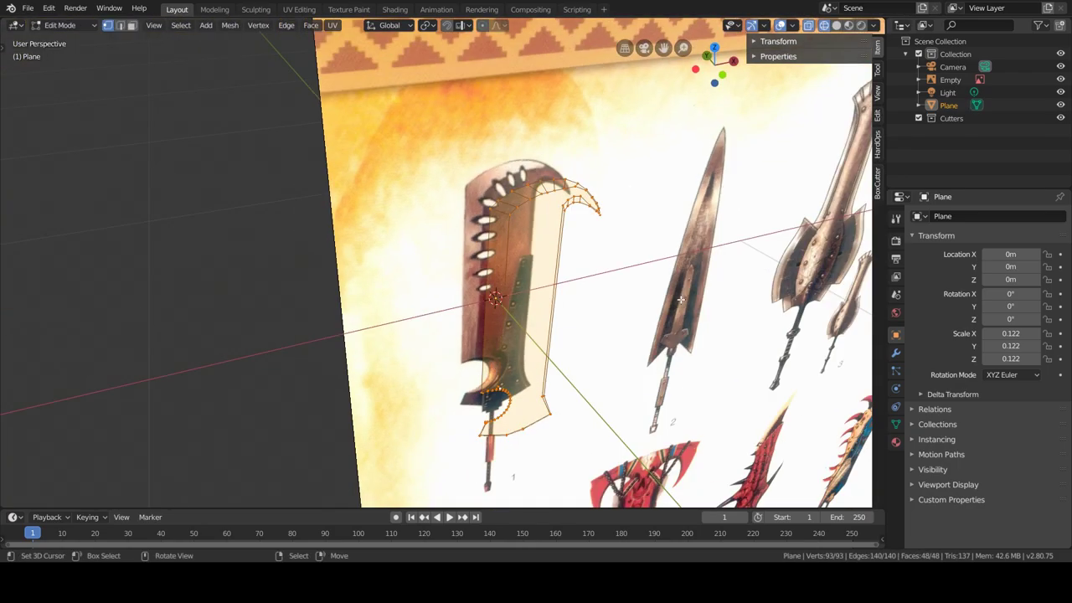
{"action": "left_click", "coordinate": [754, 41]}
{"action": "key", "text": "Tab"}
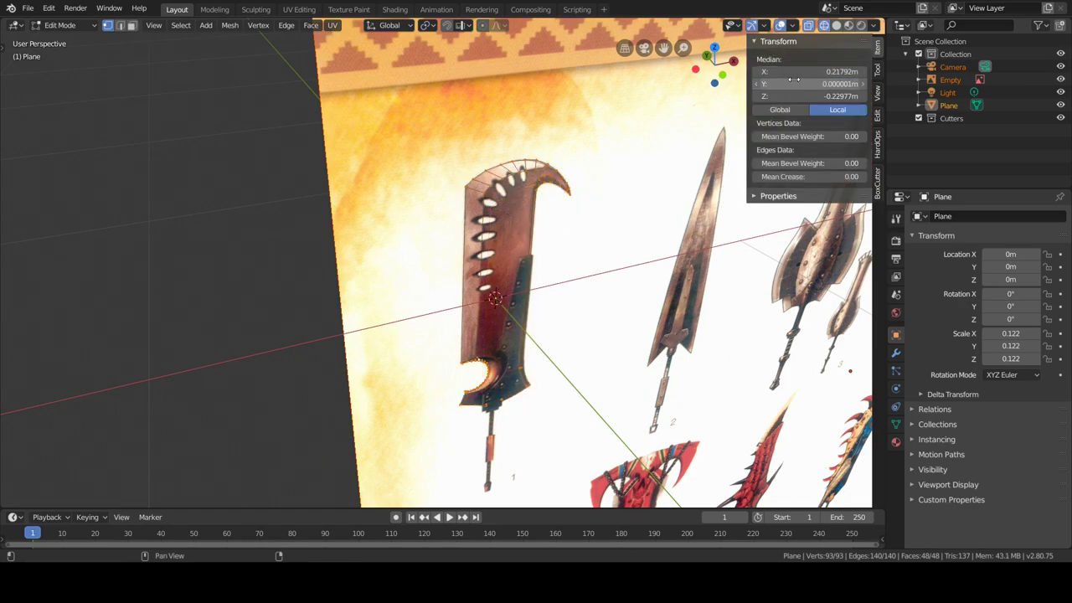
{"action": "left_click", "coordinate": [950, 79]}
{"action": "key", "text": "KP_Decimal"}
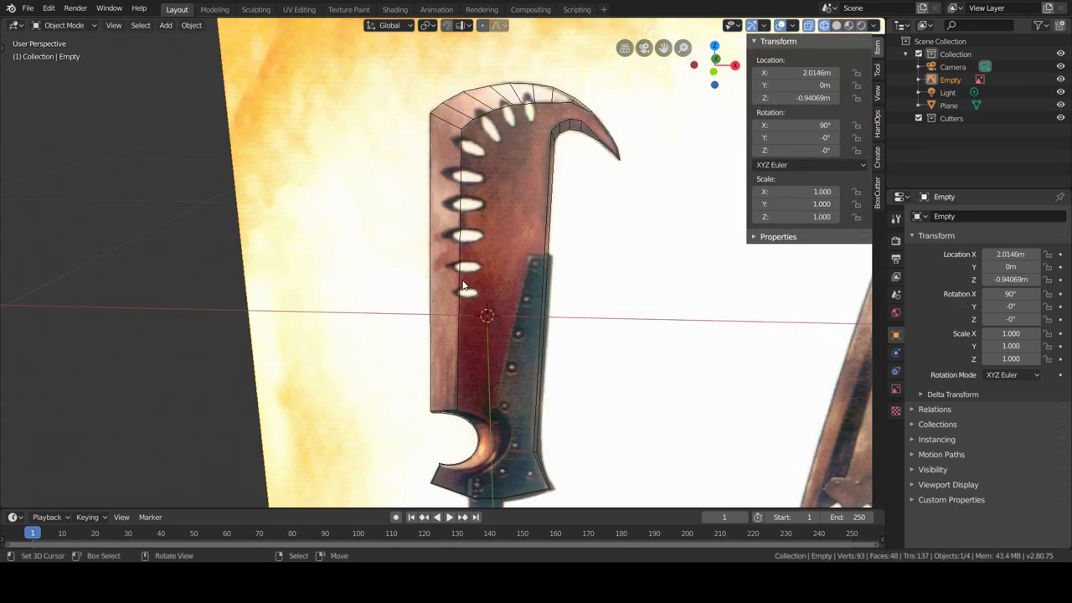
{"action": "middle_click_drag", "start_coordinate": [463, 285], "coordinate": [596, 221]}
{"action": "key", "text": "n"}
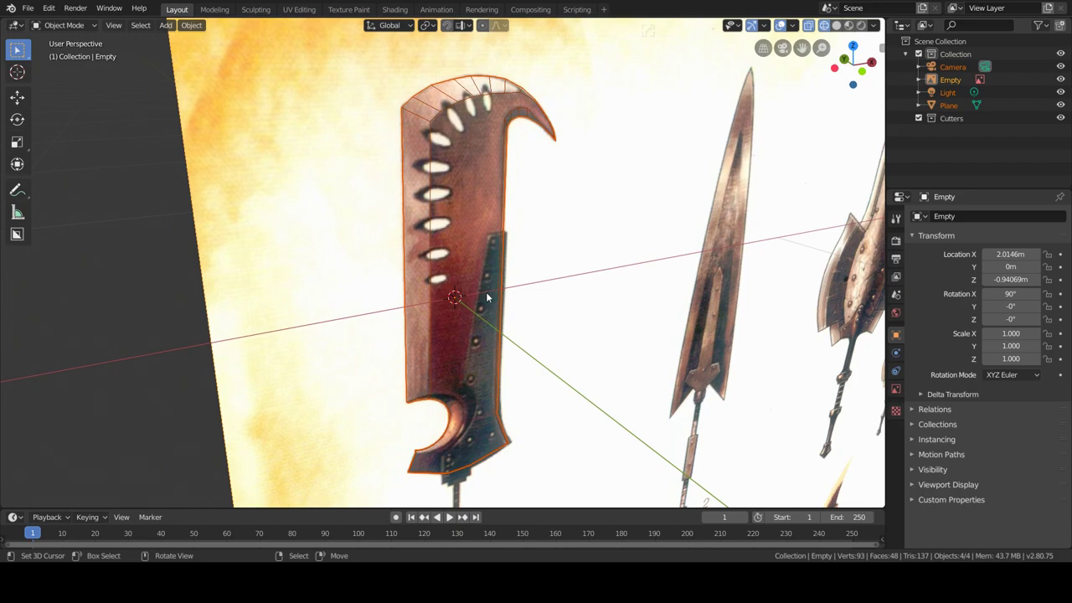
- Select the sword outline Plane and move its blade tip vertices in Edit Mode
{"action": "left_click", "coordinate": [575, 212]}
{"action": "key", "text": "Tab"}
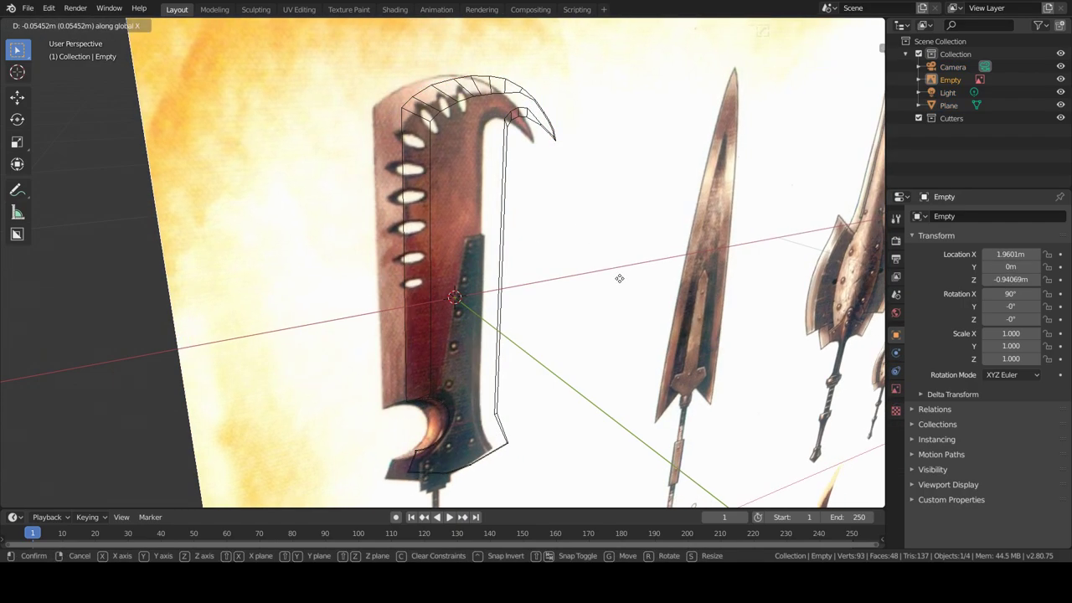
{"action": "scroll", "coordinate": [455, 299], "scroll_direction": "up", "scroll_amount": 3}
{"action": "scroll", "coordinate": [454, 299], "scroll_direction": "up", "scroll_amount": 2}
{"action": "scroll", "coordinate": [198, 79], "scroll_direction": "down", "scroll_amount": 3}
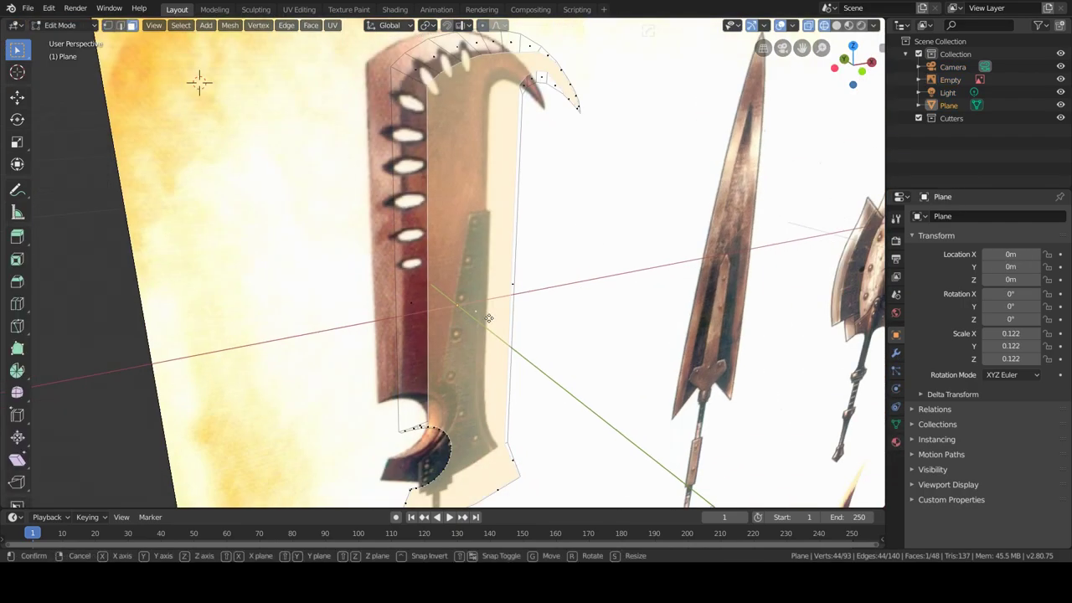
{"action": "key", "text": "g"}
{"action": "left_click", "coordinate": [200, 79]}
{"action": "scroll", "coordinate": [589, 279], "scroll_direction": "up", "scroll_amount": 4}
- In front view, select a vertex on the hook and return to Object Mode
{"action": "key", "text": "KP_1"}
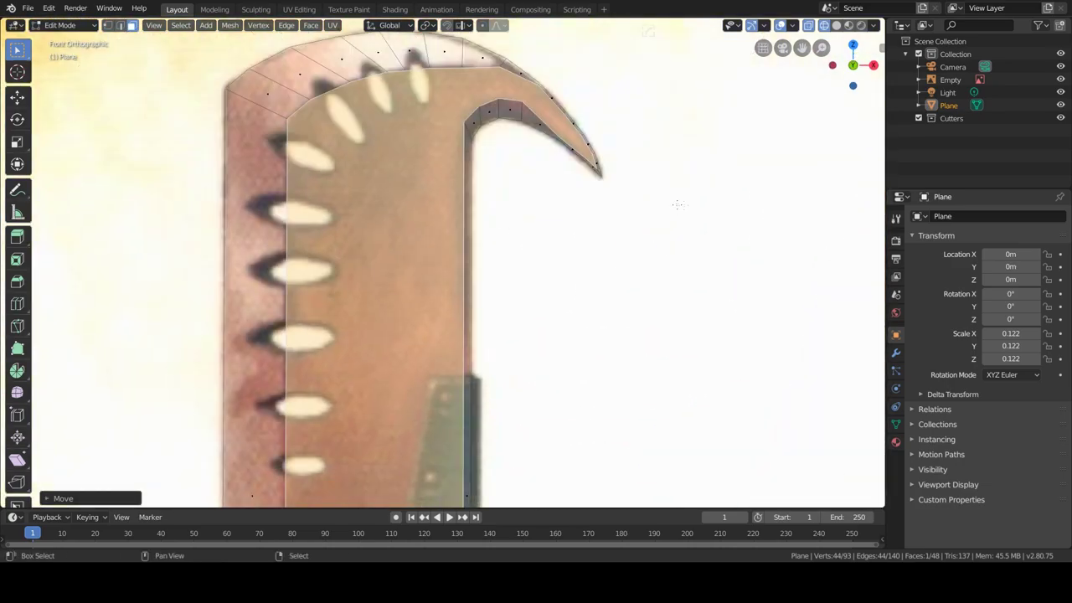
{"action": "scroll", "coordinate": [494, 253], "scroll_direction": "up", "scroll_amount": 3}
{"action": "left_click", "coordinate": [467, 212]}
{"action": "key", "text": "Tab"}
{"action": "scroll", "coordinate": [437, 370], "scroll_direction": "down", "scroll_amount": 3}
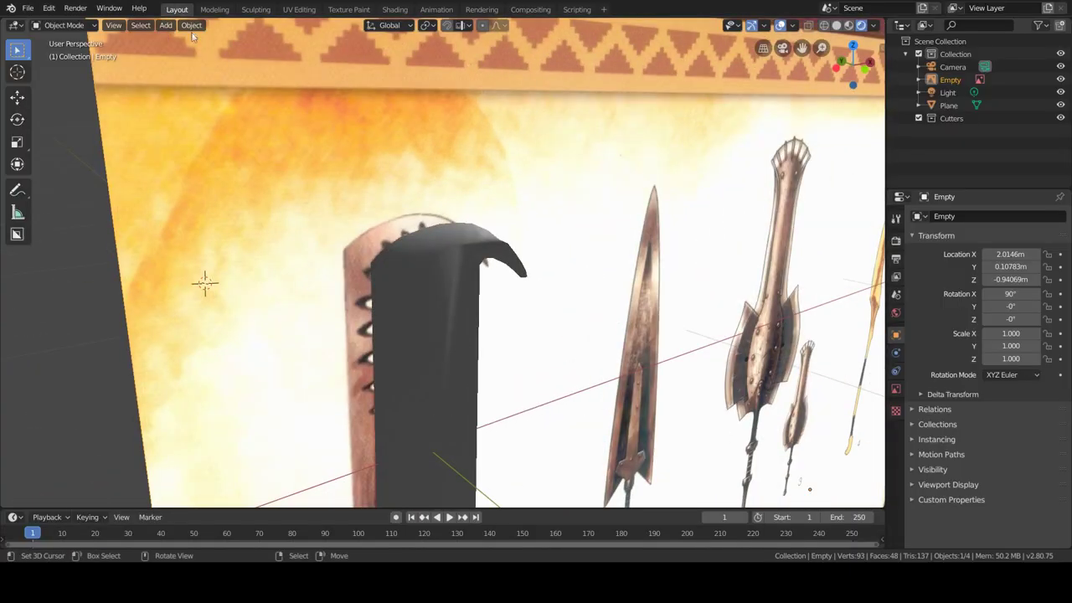
- Open the Plane's Modifiers tab and its Add Modifier list
{"action": "left_click", "coordinate": [192, 32]}
{"action": "middle_click_drag", "start_coordinate": [232, 292], "coordinate": [528, 306]}
{"action": "left_click", "coordinate": [896, 352]}
{"action": "left_click", "coordinate": [988, 216]}
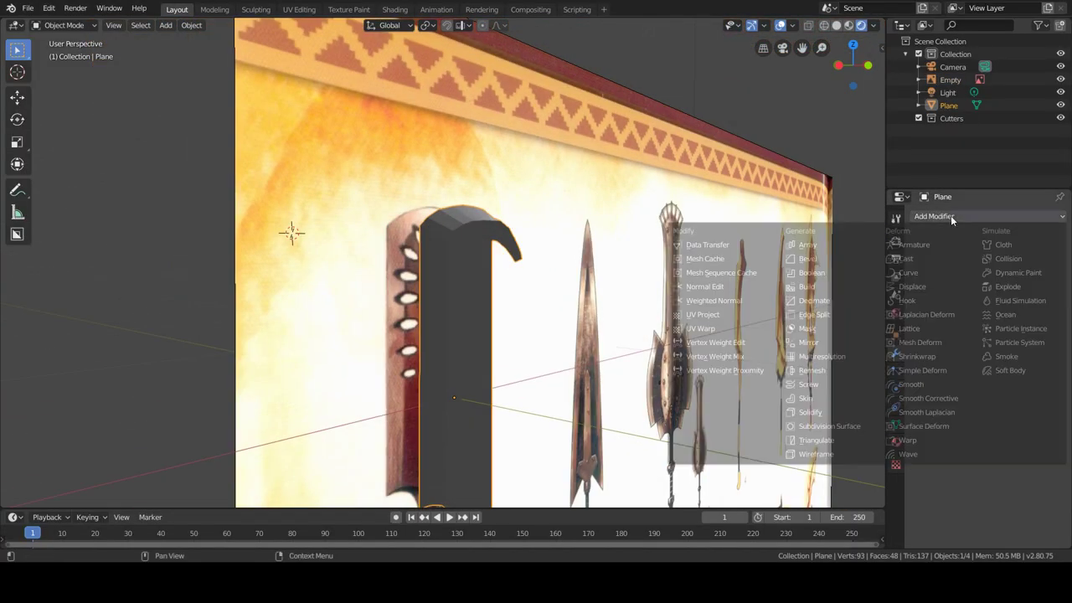
- Add a Mirror modifier to the Plane and check the result in Edit Mode
{"action": "left_click", "coordinate": [816, 350]}
{"action": "key", "text": "Tab"}
{"action": "scroll", "coordinate": [439, 252], "scroll_direction": "up", "scroll_amount": 5}
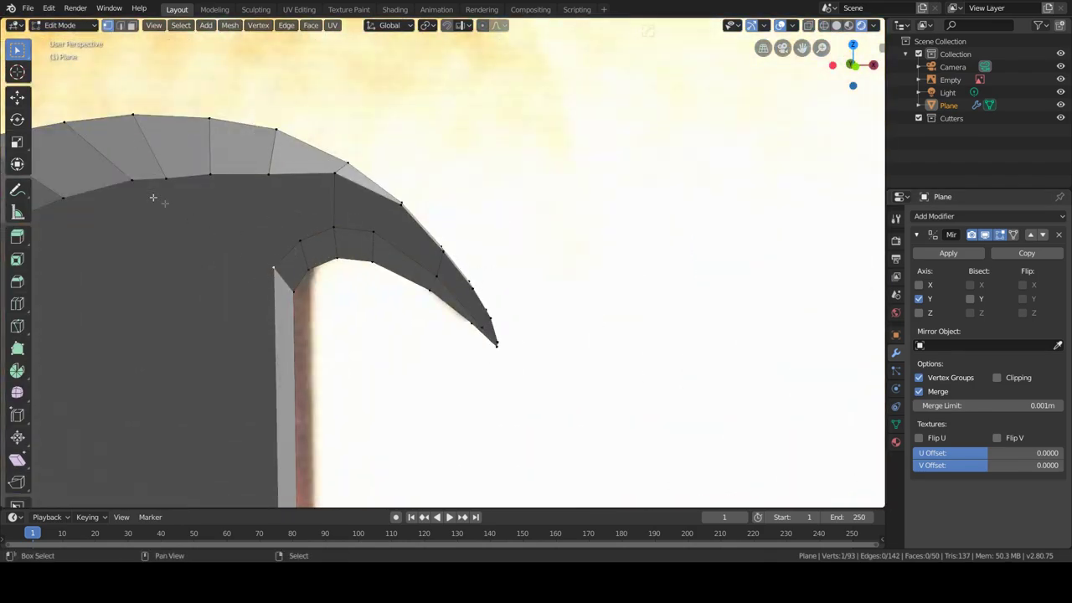
{"action": "key", "text": "Tab"}
{"action": "scroll", "coordinate": [201, 258], "scroll_direction": "down", "scroll_amount": 3}
{"action": "scroll", "coordinate": [226, 168], "scroll_direction": "down", "scroll_amount": 2}
- Select all objects and bring up the Hard Ops Q menu in Object and Edit Mode
{"action": "left_click", "coordinate": [192, 26]}
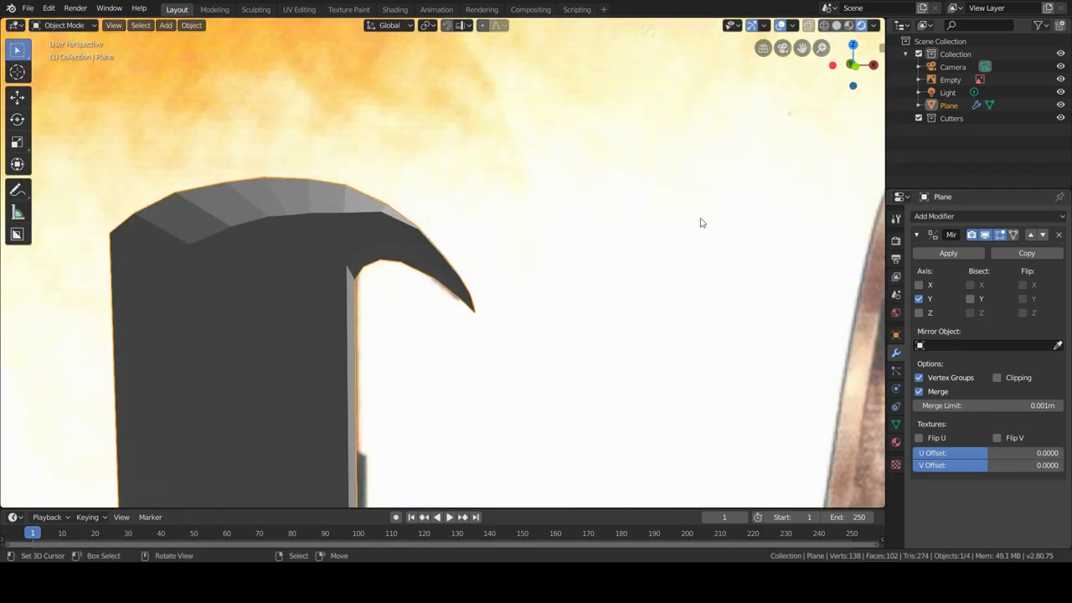
{"action": "key", "text": "a"}
{"action": "scroll", "coordinate": [702, 222], "scroll_direction": "down", "scroll_amount": 1}
{"action": "key", "text": "q"}
{"action": "left_click", "coordinate": [575, 148]}
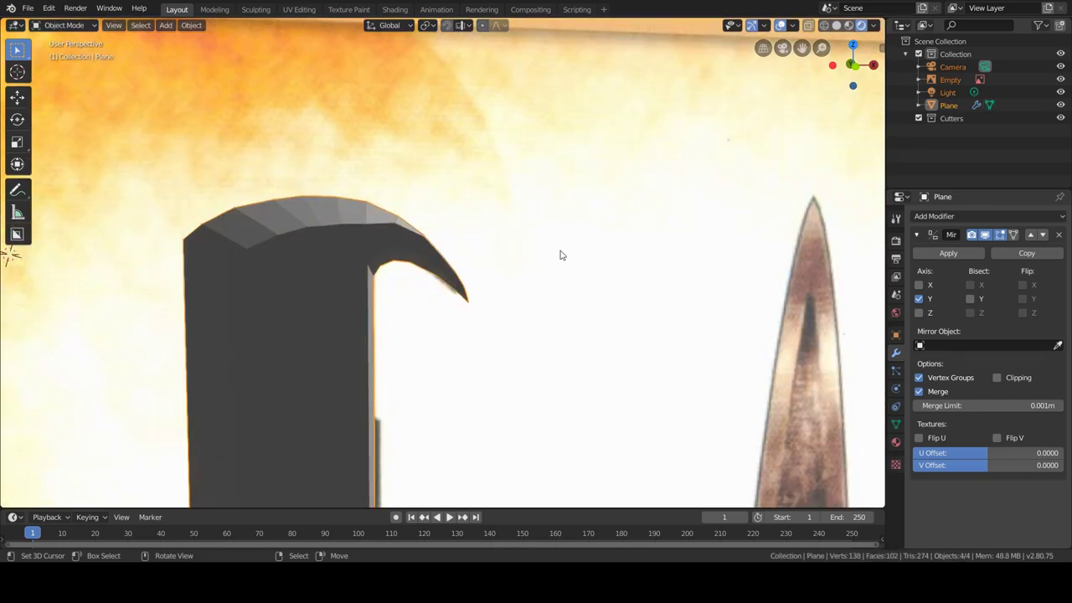
{"action": "key", "text": "Tab"}
{"action": "key", "text": "q"}
{"action": "left_click", "coordinate": [363, 284]}
{"action": "key", "text": "Tab"}
- Shade the blade smooth via Object > Shade Smooth and sharpen its hard edges
{"action": "left_click", "coordinate": [191, 25]}
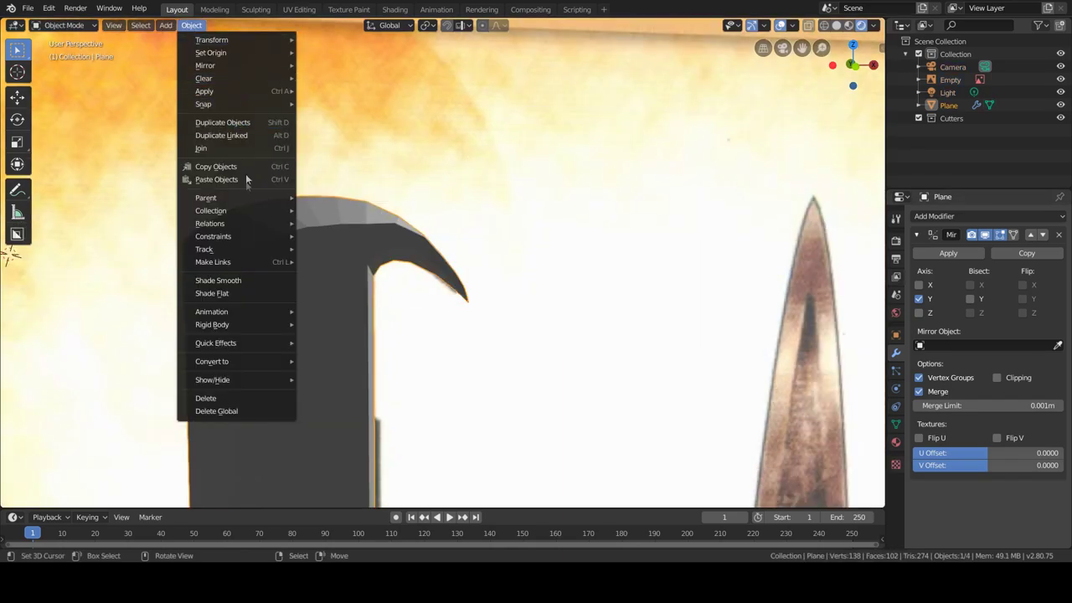
{"action": "left_click", "coordinate": [244, 281]}
{"action": "key", "text": "Tab"}
{"action": "key", "text": "q"}
- Select the vertices around the notch in Edit Mode
{"action": "left_click", "coordinate": [508, 338]}
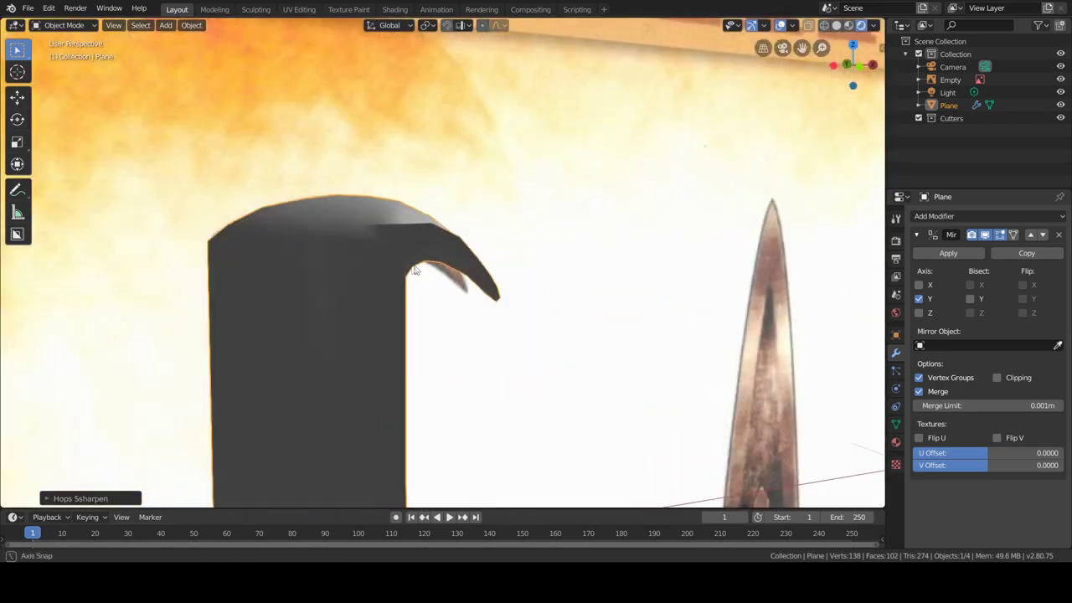
{"action": "left_click", "coordinate": [274, 217]}
{"action": "scroll", "coordinate": [323, 342], "scroll_direction": "up", "scroll_amount": 3}
{"action": "scroll", "coordinate": [323, 342], "scroll_direction": "up", "scroll_amount": 2}
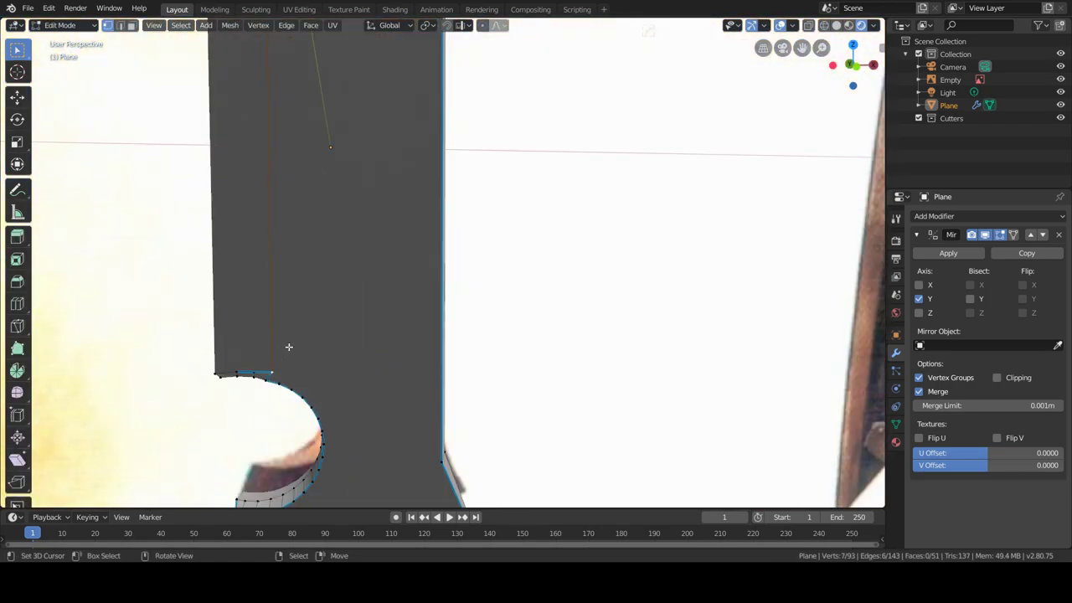
- Join the selected notch vertices with a new edge
{"action": "scroll", "coordinate": [287, 347], "scroll_direction": "up", "scroll_amount": 3}
{"action": "scroll", "coordinate": [294, 270], "scroll_direction": "up", "scroll_amount": 2}
{"action": "right_click", "coordinate": [165, 290]}
{"action": "left_click", "coordinate": [165, 287]}
- Select the two notch corner faces and delete only the faces
{"action": "right_click", "coordinate": [126, 263]}
{"action": "left_click", "coordinate": [98, 288]}
{"action": "mouse_move", "coordinate": [98, 288]}
{"action": "middle_mouse_down"}
{"action": "mouse_move", "coordinate": [252, 327]}
{"action": "mouse_move", "coordinate": [578, 308]}
{"action": "mouse_move", "coordinate": [484, 304]}
{"action": "middle_mouse_up"}
{"action": "key", "text": "z"}
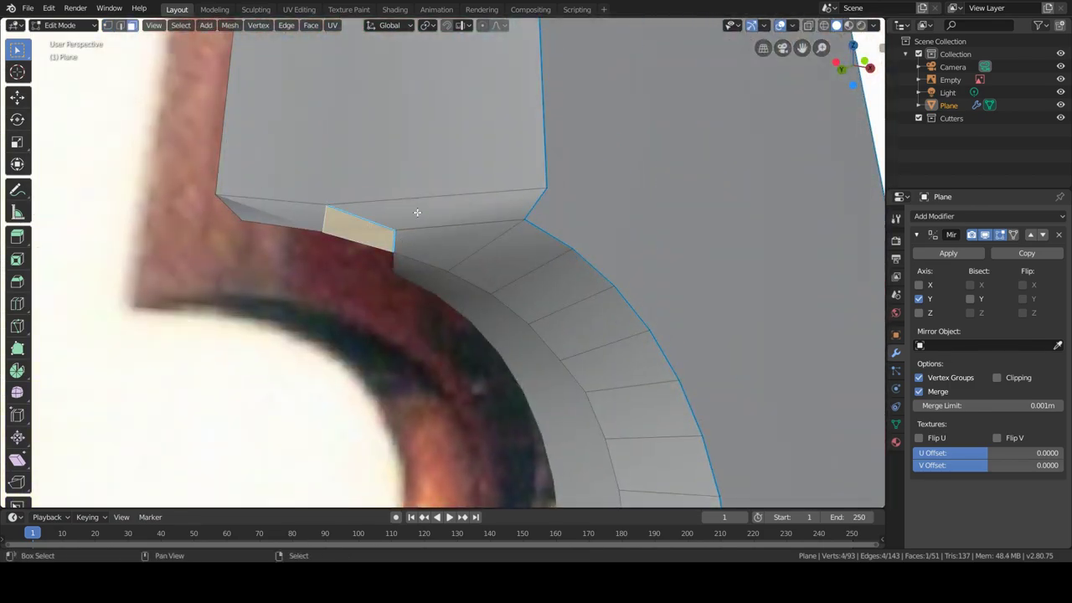
{"action": "left_click", "coordinate": [417, 212], "text": "shift"}
{"action": "key", "text": "x"}
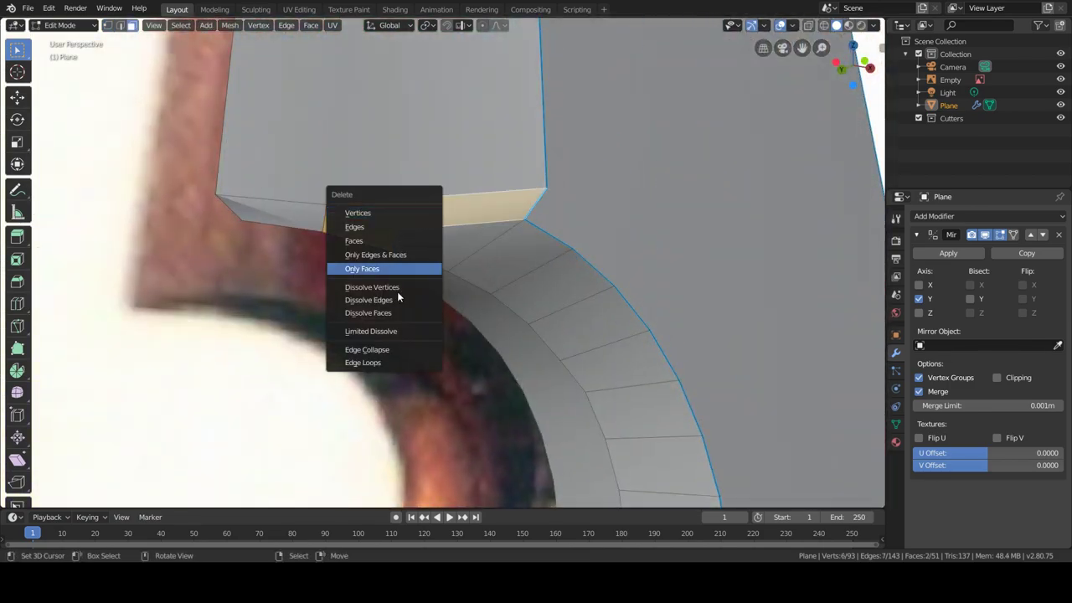
{"action": "left_click", "coordinate": [400, 315]}
- Merge the two notch corner vertices at their centre
{"action": "key", "text": "Tab"}
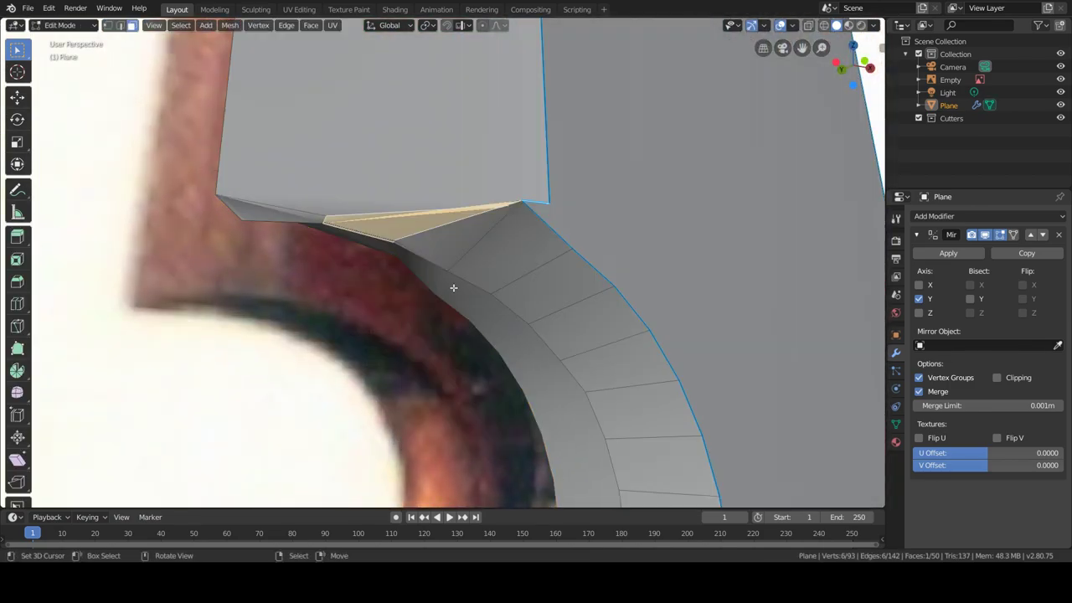
{"action": "key", "text": "Tab"}
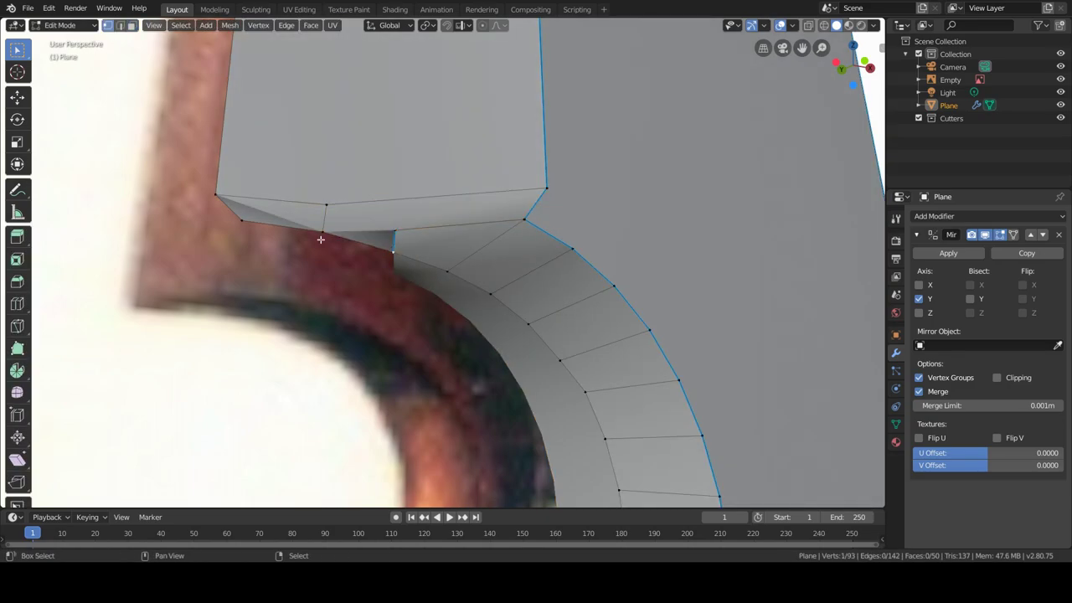
{"action": "middle_click_drag", "start_coordinate": [398, 251], "coordinate": [670, 263]}
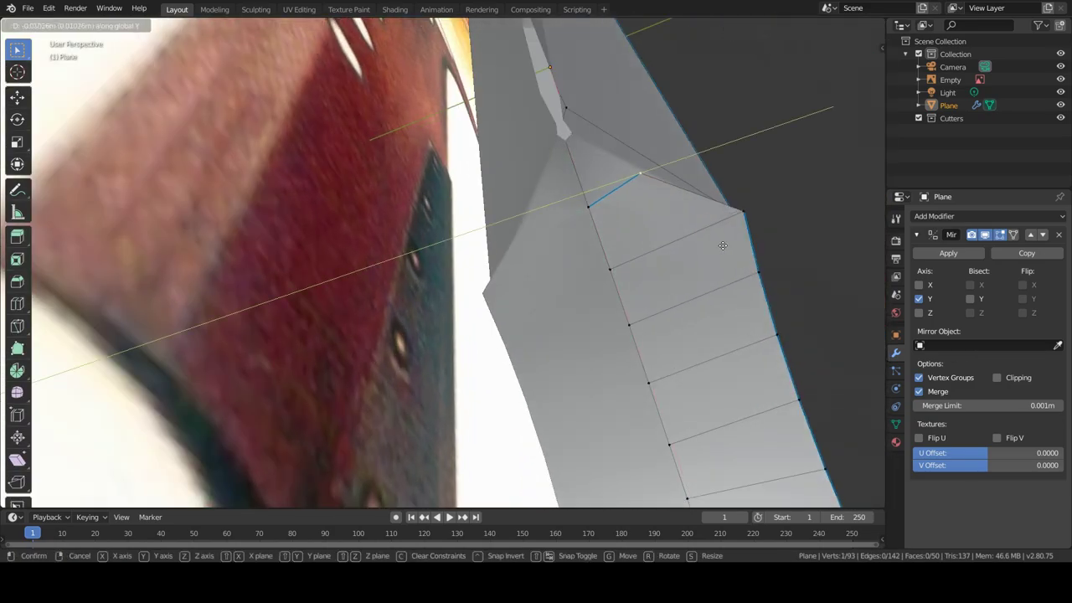
{"action": "left_click", "coordinate": [722, 245]}
{"action": "middle_click_drag", "start_coordinate": [723, 246], "coordinate": [298, 281]}
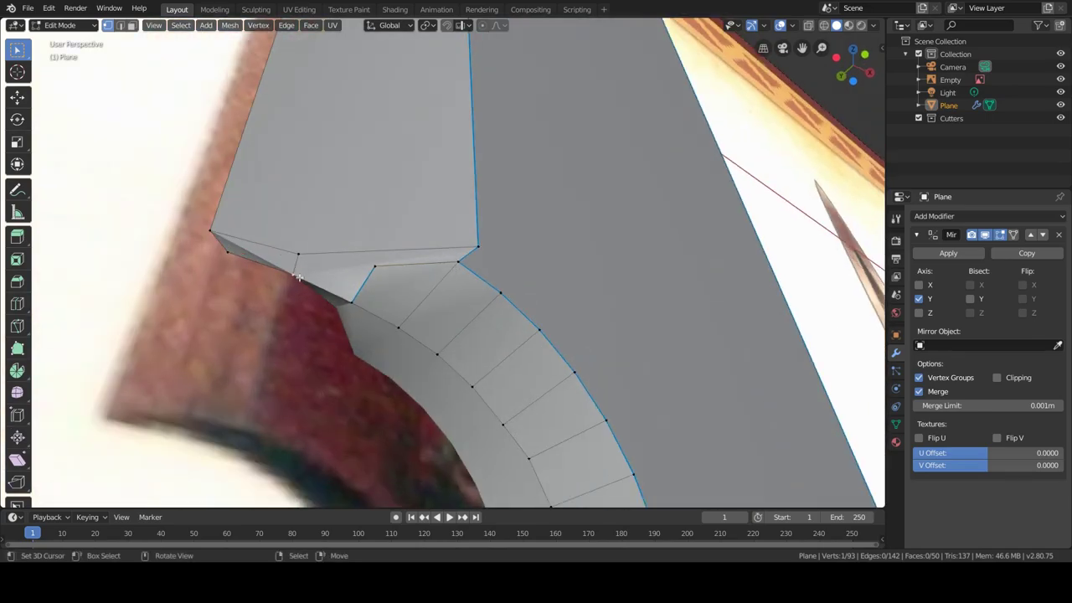
{"action": "left_click", "coordinate": [373, 265]}
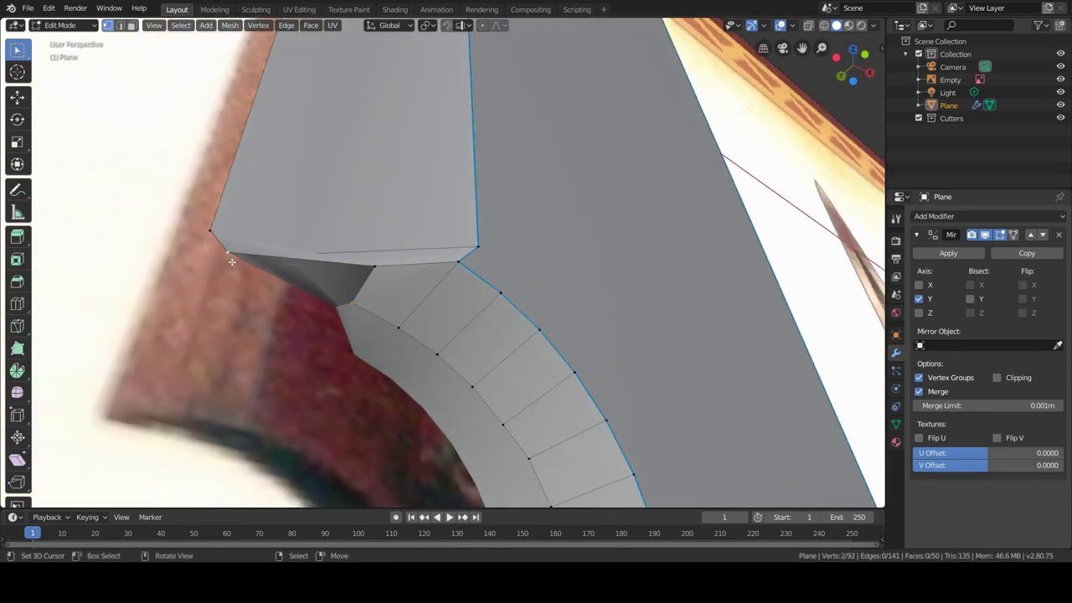
{"action": "mouse_move", "coordinate": [374, 265]}
{"action": "middle_mouse_down"}
{"action": "mouse_move", "coordinate": [354, 395]}
{"action": "mouse_move", "coordinate": [491, 351]}
{"action": "mouse_move", "coordinate": [459, 365]}
{"action": "mouse_move", "coordinate": [452, 412]}
{"action": "mouse_move", "coordinate": [617, 198]}
{"action": "middle_mouse_up"}
- Nudge a hook vertex and connect hook vertices with J to split its faces
{"action": "key", "text": "Tab"}
{"action": "key", "text": "Tab"}
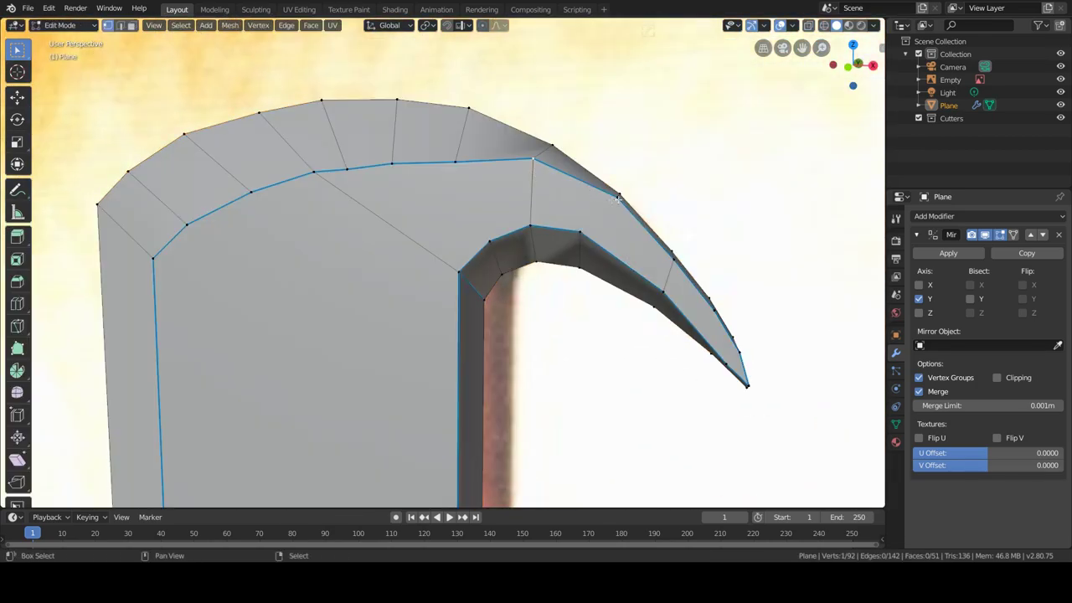
{"action": "left_click_drag", "start_coordinate": [585, 226], "coordinate": [530, 171]}
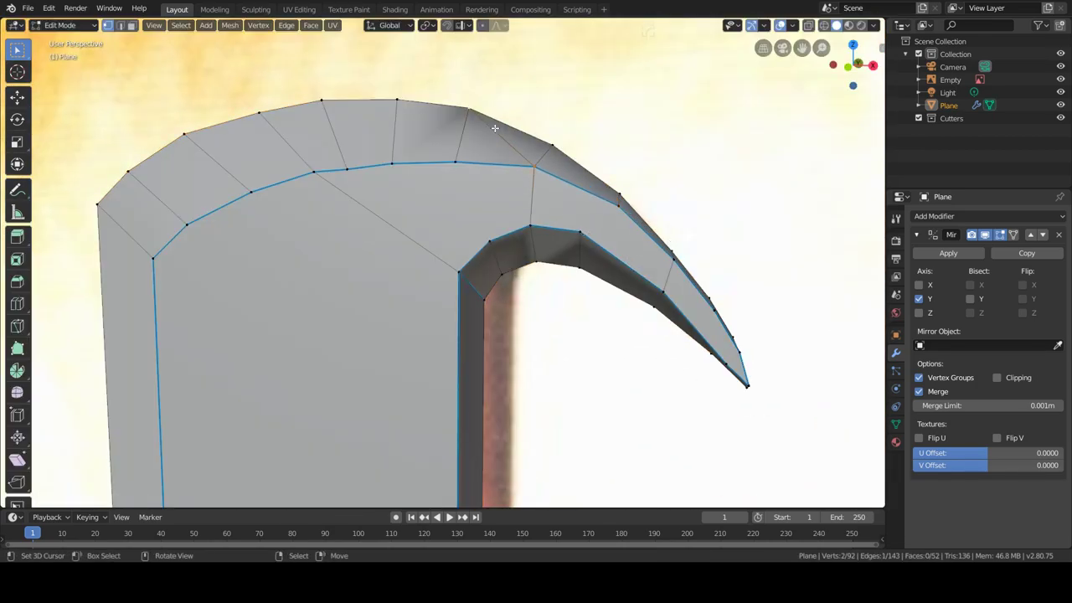
{"action": "mouse_move", "coordinate": [536, 178]}
{"action": "middle_mouse_down"}
{"action": "mouse_move", "coordinate": [459, 338]}
{"action": "mouse_move", "coordinate": [491, 292]}
{"action": "mouse_move", "coordinate": [482, 261]}
{"action": "middle_mouse_up"}
{"action": "left_click", "coordinate": [452, 258], "text": "shift"}
{"action": "key", "text": "j"}
{"action": "key", "text": "j"}
{"action": "middle_click_drag", "start_coordinate": [392, 215], "coordinate": [326, 248]}
- Apply a bevel weight to the blade's side edges
{"action": "key", "text": "2"}
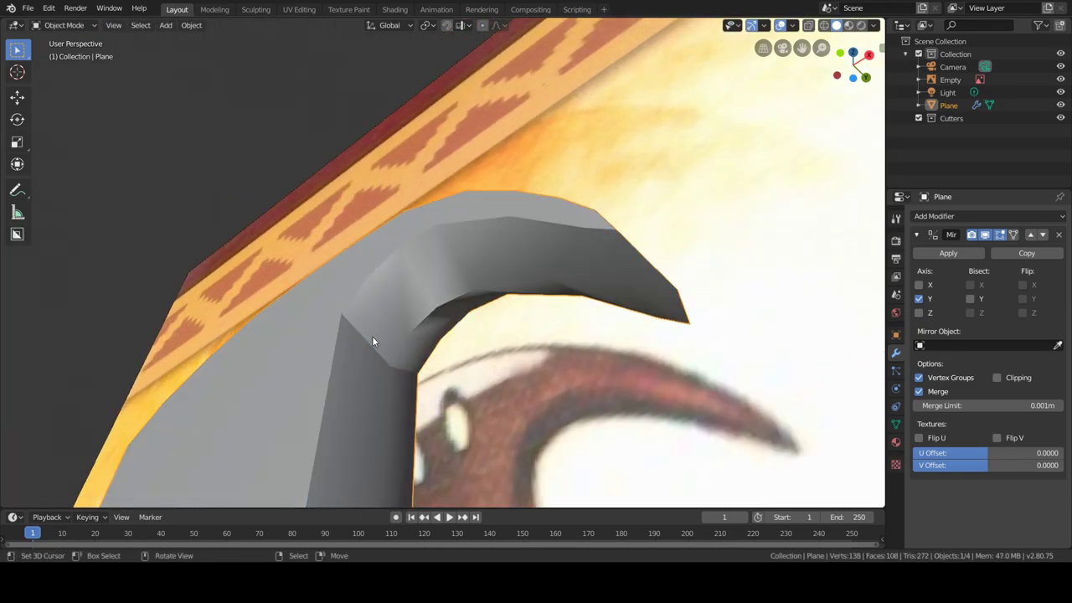
{"action": "mouse_move", "coordinate": [401, 391]}
{"action": "middle_mouse_down"}
{"action": "mouse_move", "coordinate": [288, 243]}
{"action": "mouse_move", "coordinate": [439, 427]}
{"action": "middle_mouse_up"}
{"action": "left_click", "coordinate": [439, 427], "text": "ctrl"}
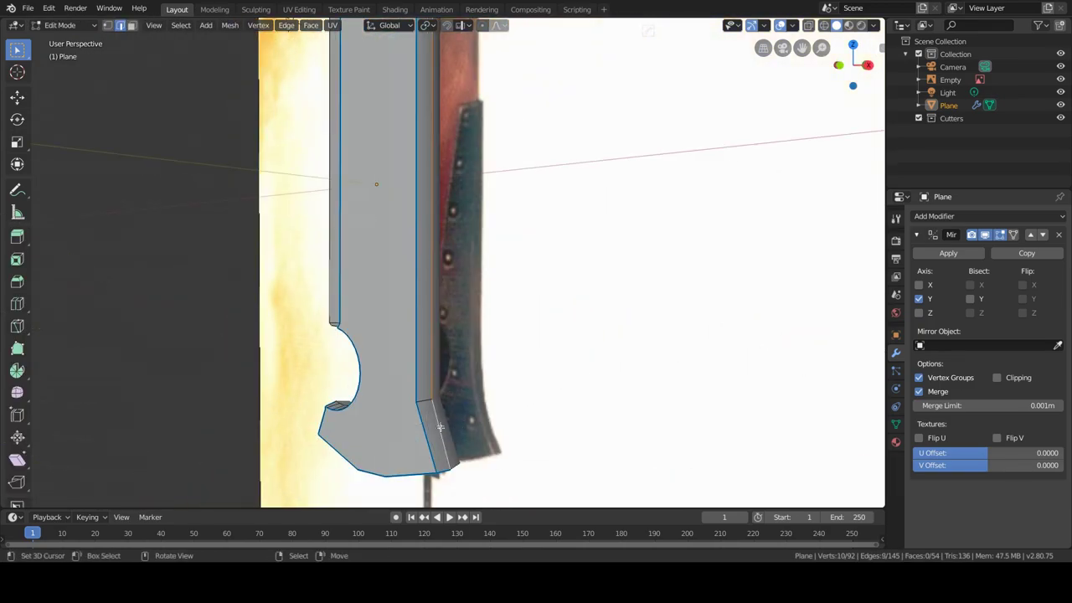
{"action": "left_click", "coordinate": [571, 381]}
- Merge the two notch vertices into one with Alt+M
{"action": "mouse_move", "coordinate": [567, 371]}
{"action": "middle_mouse_down"}
{"action": "mouse_move", "coordinate": [326, 314]}
{"action": "mouse_move", "coordinate": [394, 228]}
{"action": "mouse_move", "coordinate": [321, 323]}
{"action": "middle_mouse_up"}
{"action": "key", "text": "Tab"}
{"action": "key", "text": "Tab"}
{"action": "key", "text": "1"}
{"action": "key", "text": "m"}
{"action": "left_click", "coordinate": [456, 376]}
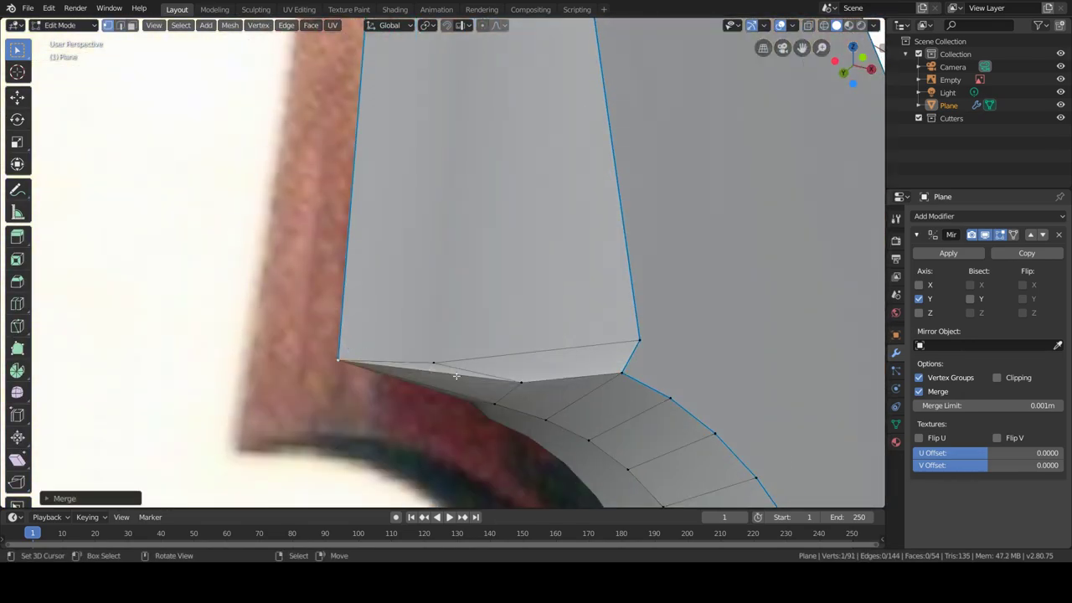
- Flatten the faces beside the notch and enable Clipping on the Mirror modifier
{"action": "left_click", "coordinate": [476, 289]}
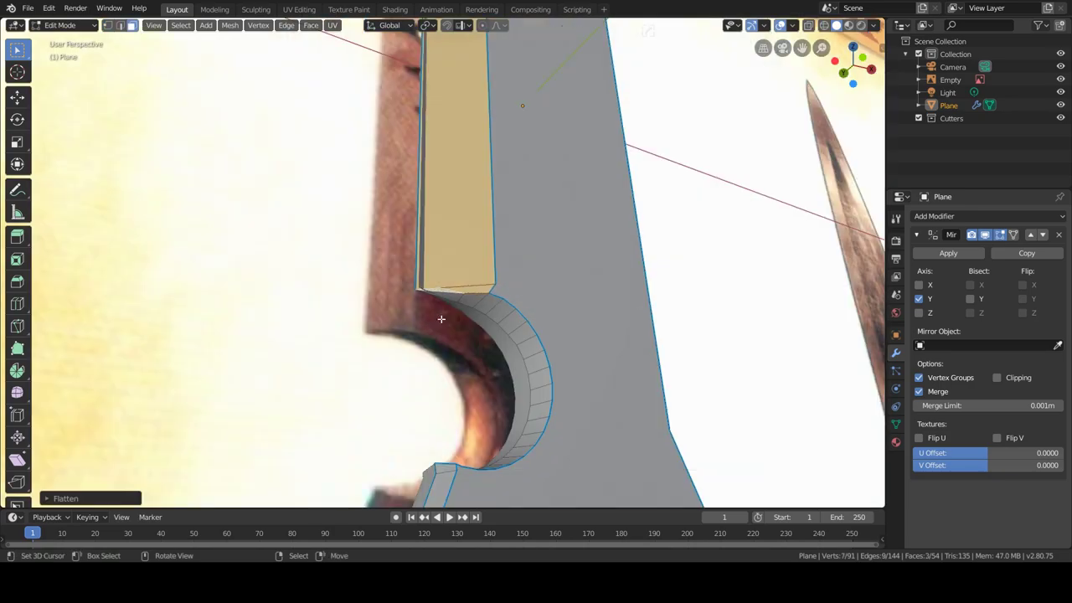
{"action": "middle_click_drag", "start_coordinate": [477, 290], "coordinate": [1007, 380]}
{"action": "left_click", "coordinate": [997, 378]}
{"action": "middle_click_drag", "start_coordinate": [670, 251], "coordinate": [627, 255]}
- Dissolve the faces at the notch corner, leaving 106 faces
{"action": "key", "text": "2"}
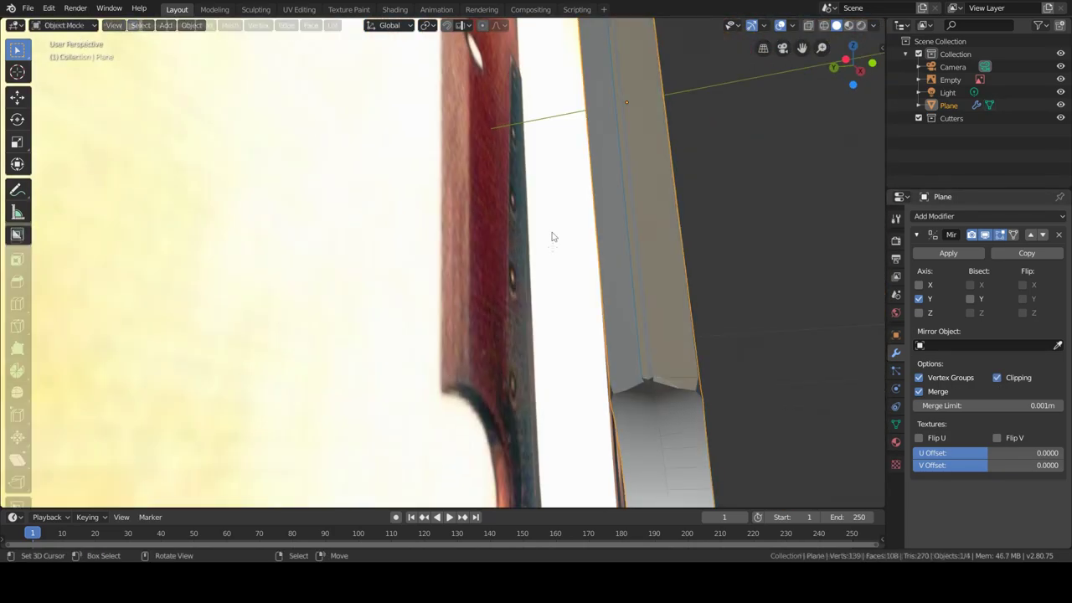
{"action": "left_click", "coordinate": [627, 255]}
{"action": "scroll", "coordinate": [652, 256], "scroll_direction": "down", "scroll_amount": 5}
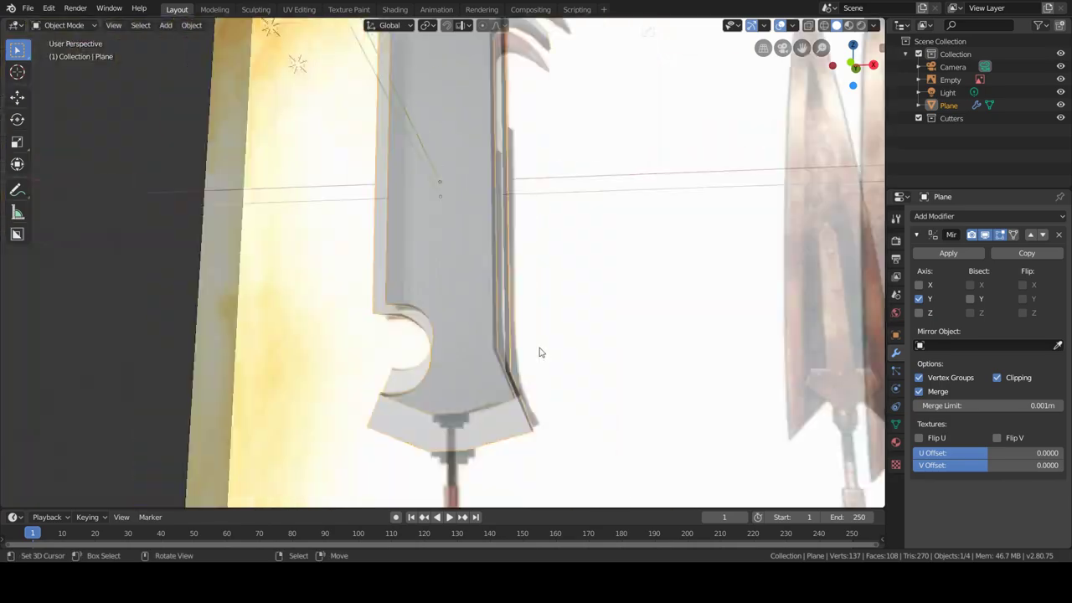
{"action": "middle_click_drag", "start_coordinate": [538, 351], "coordinate": [511, 368]}
{"action": "scroll", "coordinate": [511, 369], "scroll_direction": "up", "scroll_amount": 5}
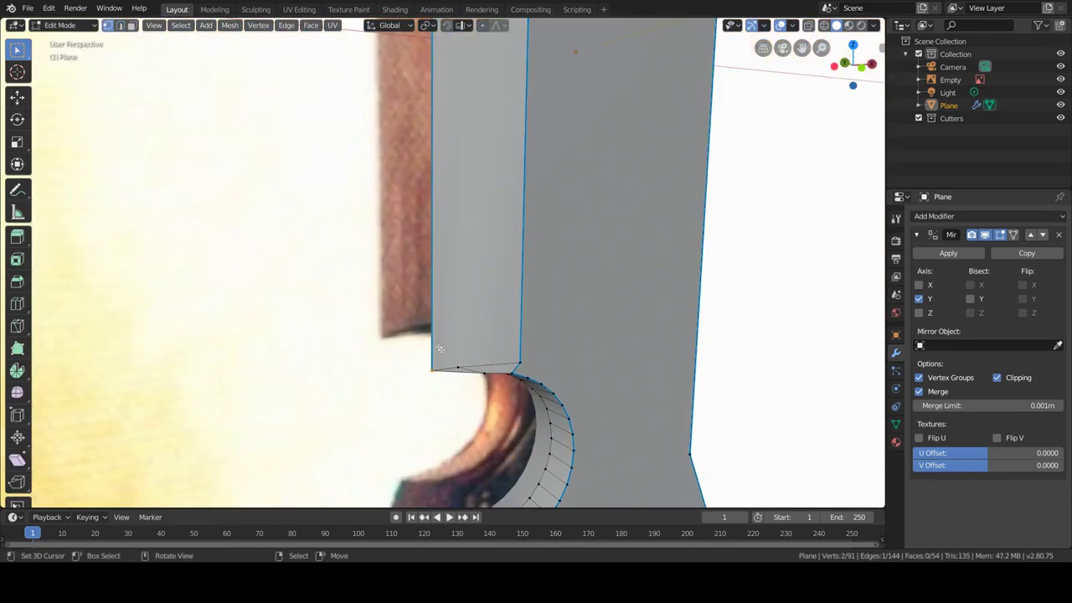
{"action": "middle_click_drag", "start_coordinate": [427, 336], "coordinate": [198, 38]}
{"action": "key", "text": "x"}
{"action": "left_click", "coordinate": [446, 427]}
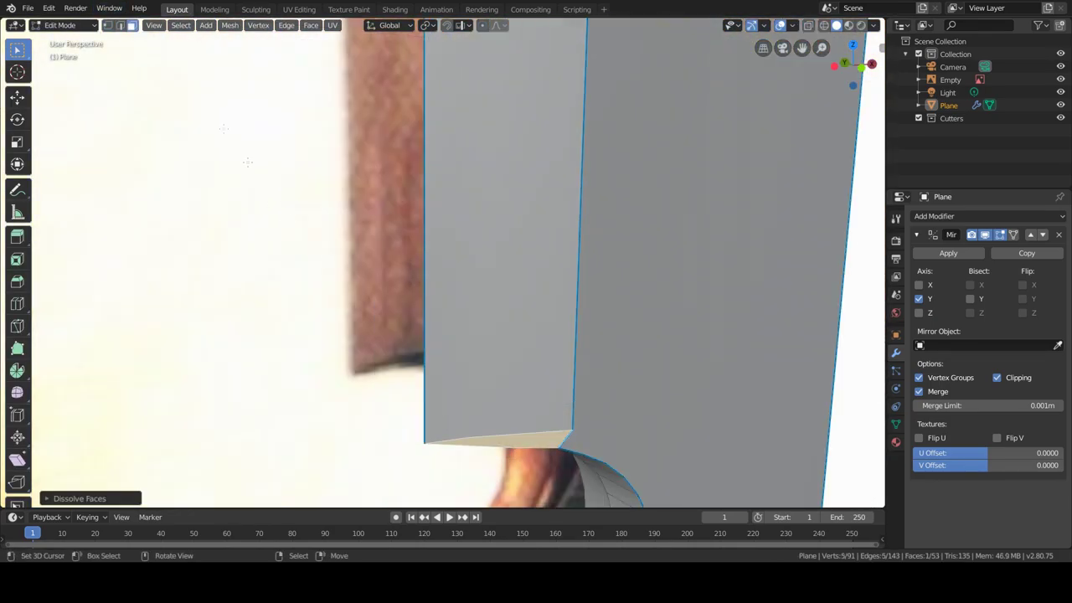
{"action": "key", "text": "x"}
{"action": "key", "text": "Escape"}
- Return to Object Mode and view the blade beside the spear
{"action": "key", "text": "Tab"}
{"action": "scroll", "coordinate": [496, 362], "scroll_direction": "down", "scroll_amount": 3}
{"action": "scroll", "coordinate": [454, 324], "scroll_direction": "down", "scroll_amount": 2}
{"action": "mouse_move", "coordinate": [454, 324]}
{"action": "middle_mouse_down"}
{"action": "mouse_move", "coordinate": [469, 360]}
{"action": "mouse_move", "coordinate": [502, 267]}
{"action": "middle_mouse_up"}
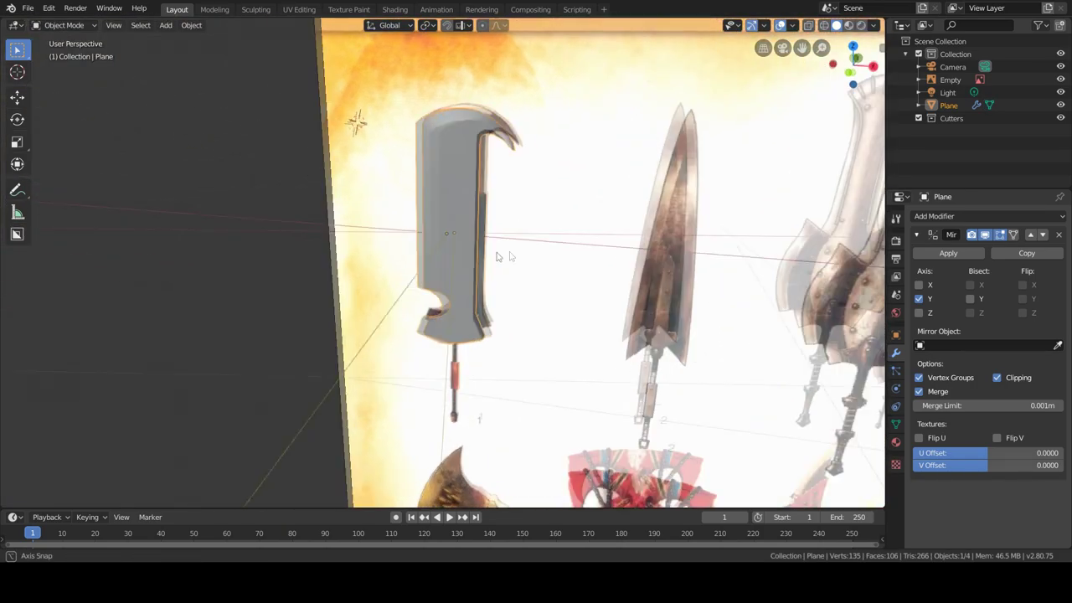
- Shift the hook's edge loop 0.0188 m along Y with smooth proportional falloff
{"action": "scroll", "coordinate": [503, 268], "scroll_direction": "up", "scroll_amount": 5}
{"action": "key", "text": "Tab"}
{"action": "key", "text": "g"}
{"action": "key", "text": "x"}
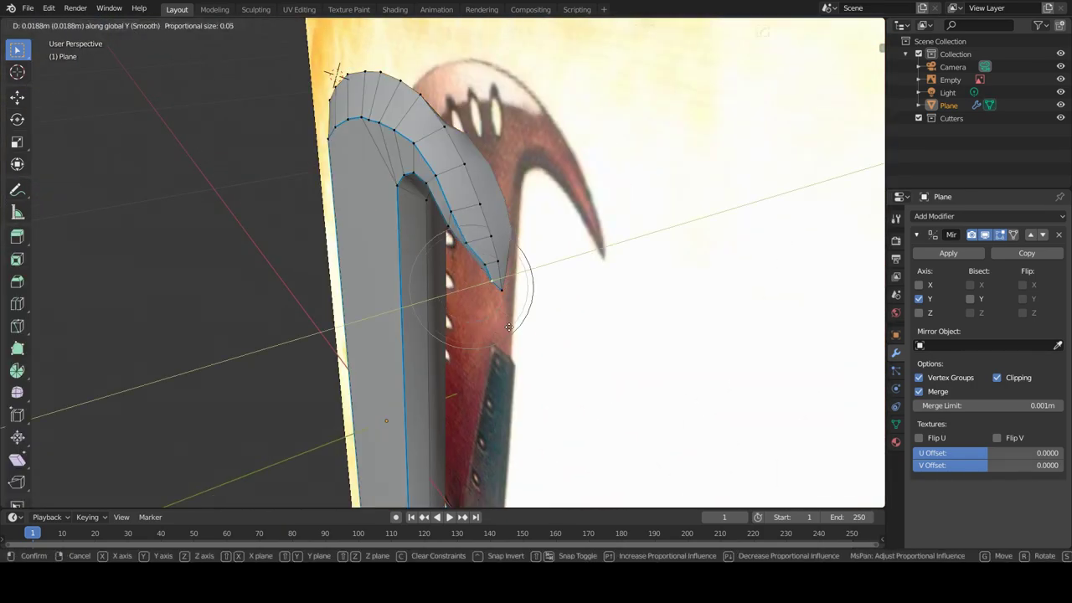
{"action": "left_click", "coordinate": [512, 324]}
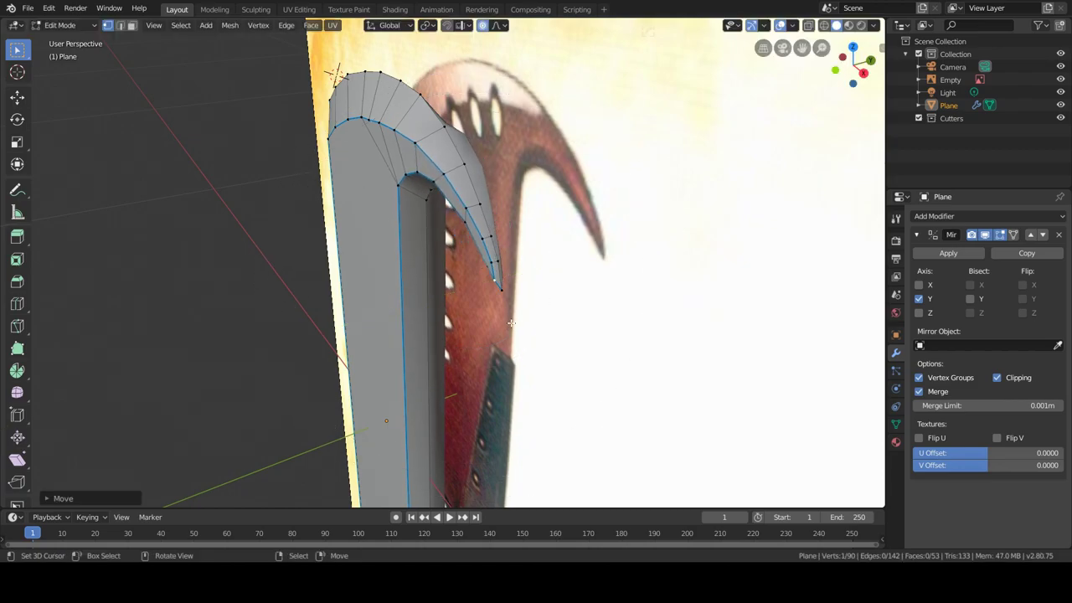
{"action": "key", "text": "Tab"}
{"action": "scroll", "coordinate": [581, 306], "scroll_direction": "down", "scroll_amount": 3}
{"action": "scroll", "coordinate": [484, 323], "scroll_direction": "up", "scroll_amount": 3}
{"action": "mouse_move", "coordinate": [582, 307]}
{"action": "middle_mouse_down"}
{"action": "mouse_move", "coordinate": [483, 324]}
{"action": "mouse_move", "coordinate": [490, 362]}
{"action": "middle_mouse_up"}
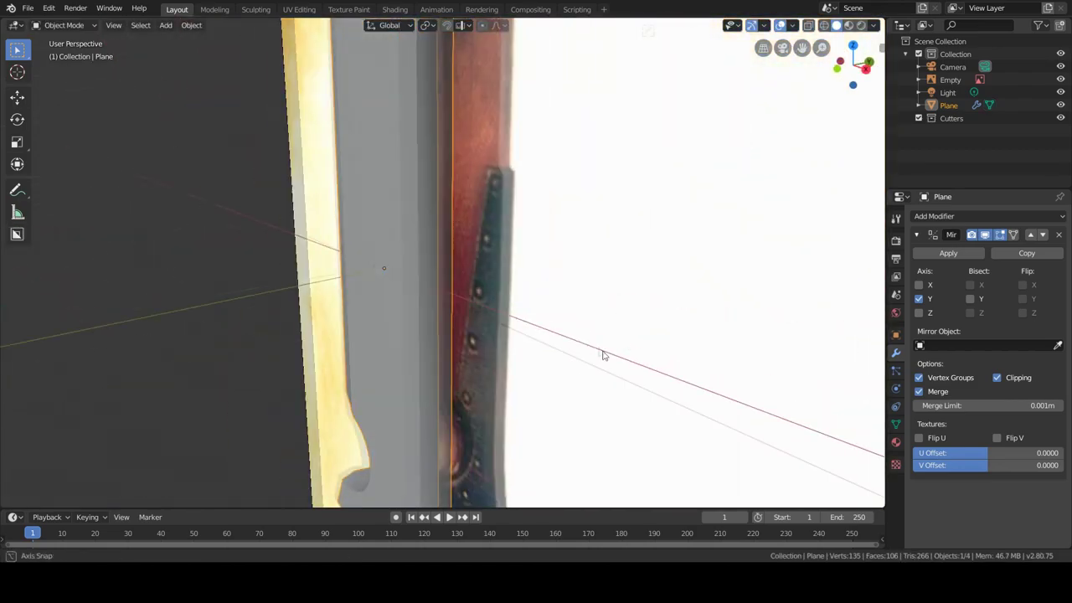
{"action": "key", "text": "shift+a"}
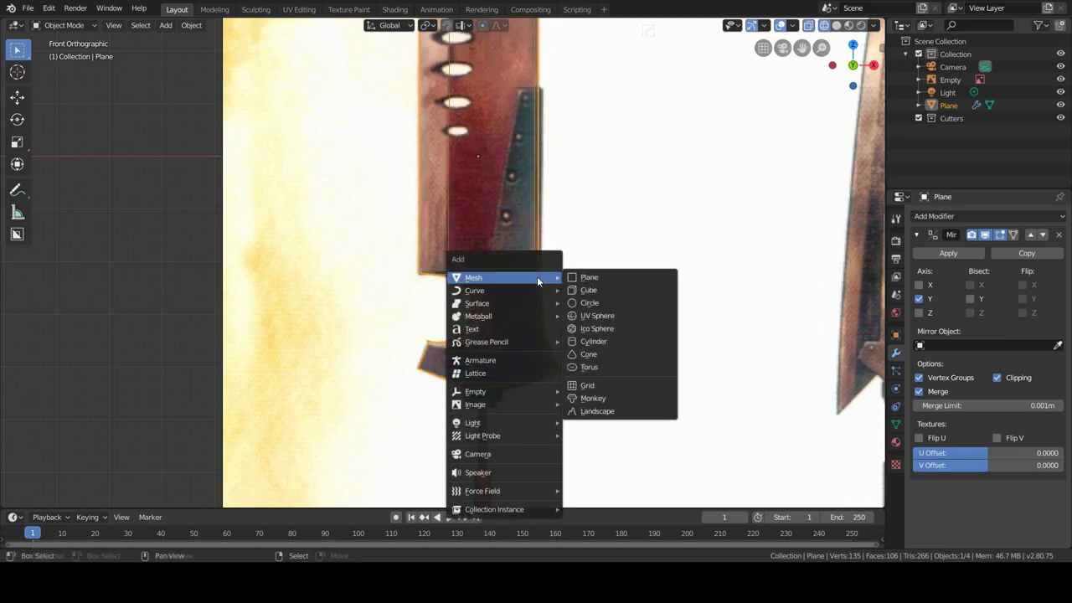
- Delete the misplaced plane and snap the 3D cursor to the world origin
{"action": "left_click", "coordinate": [583, 278]}
{"action": "middle_click_drag", "start_coordinate": [583, 280], "coordinate": [581, 285]}
{"action": "key", "text": "Delete"}
{"action": "key", "text": "shift+s"}
{"action": "left_click", "coordinate": [591, 350]}
{"action": "left_click", "coordinate": [950, 80]}
{"action": "key", "text": "shift+s"}
{"action": "left_click", "coordinate": [491, 276]}
- Add a new plane at the origin, then narrow and shift it along X
{"action": "key", "text": "shift+a"}
{"action": "left_click", "coordinate": [565, 304]}
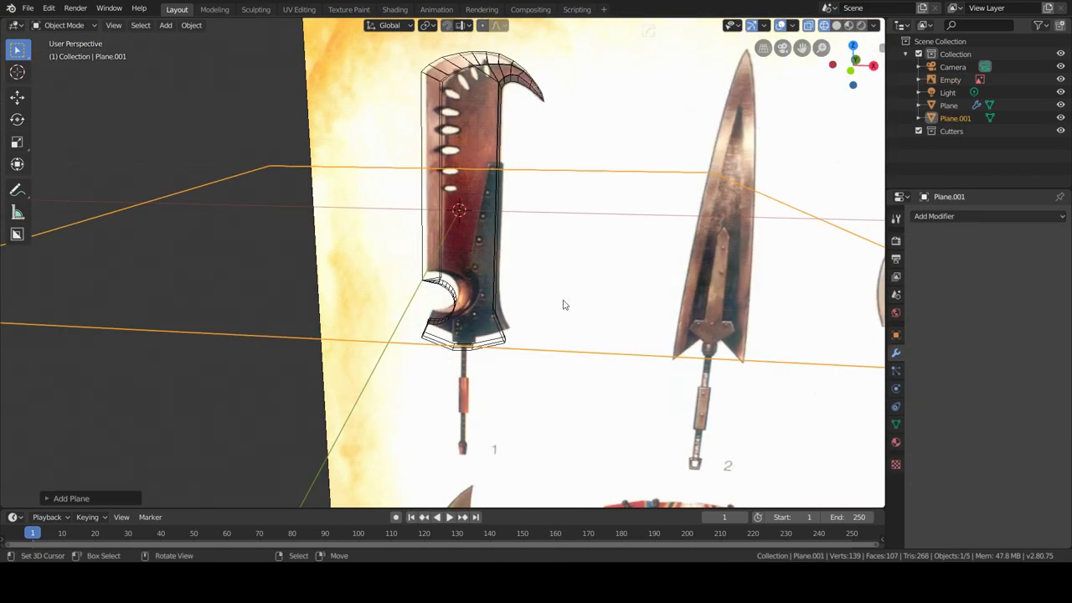
{"action": "key", "text": "KP_1"}
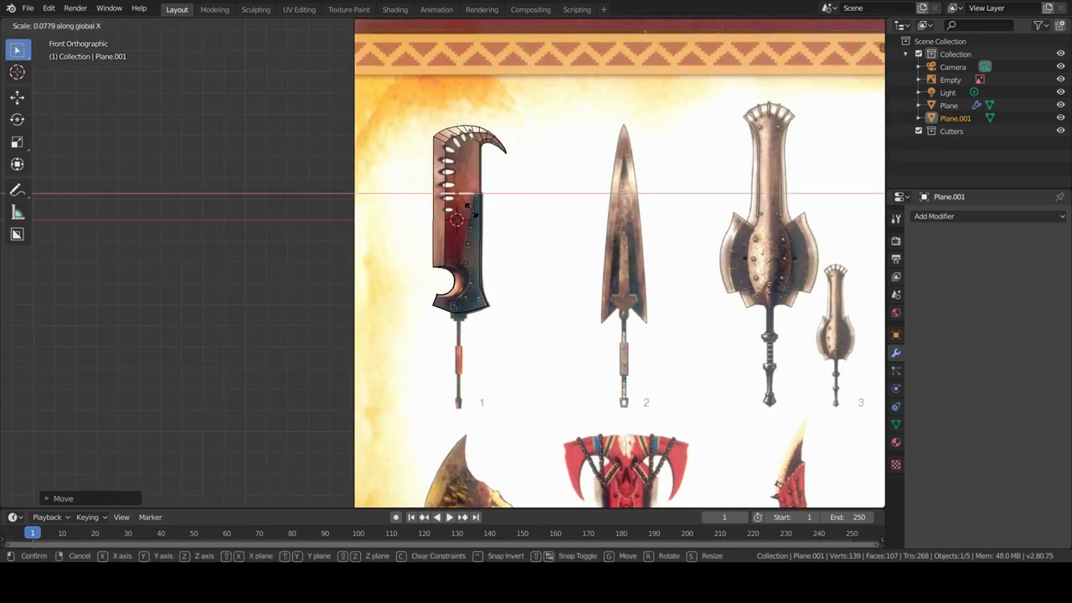
{"action": "left_click", "coordinate": [471, 209]}
{"action": "scroll", "coordinate": [481, 225], "scroll_direction": "up", "scroll_amount": 5}
{"action": "left_click", "coordinate": [540, 235]}
{"action": "middle_click_drag", "start_coordinate": [540, 236], "coordinate": [533, 270]}
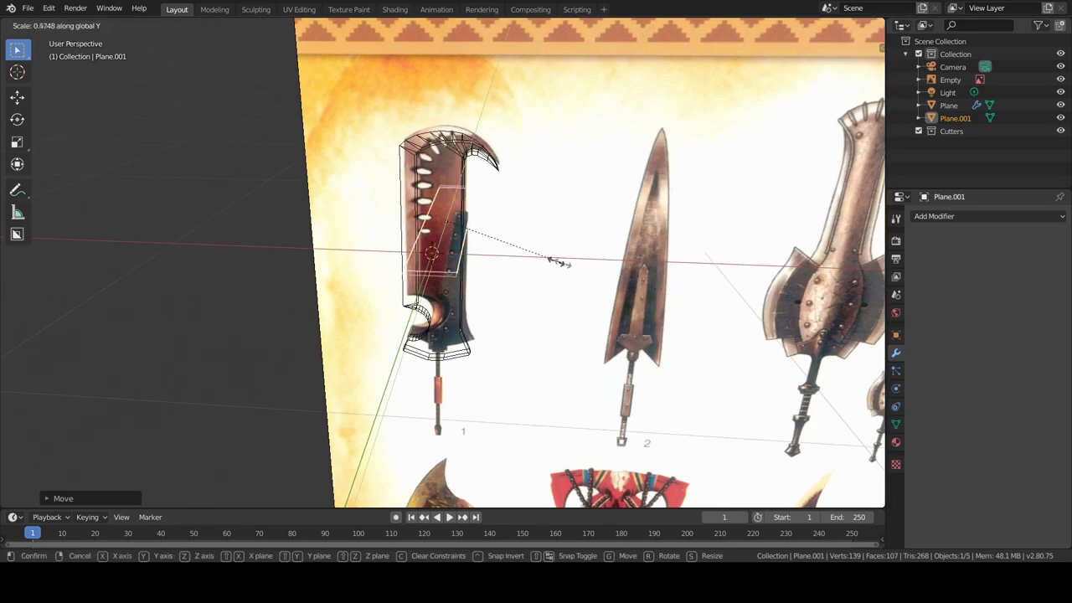
{"action": "left_click", "coordinate": [559, 262]}
- Reduce the plane to a single edge and slide one end vertex along X
{"action": "key", "text": "Tab"}
{"action": "key", "text": "x"}
{"action": "left_click", "coordinate": [354, 270]}
{"action": "key", "text": "KP_1"}
{"action": "scroll", "coordinate": [517, 164], "scroll_direction": "up", "scroll_amount": 5}
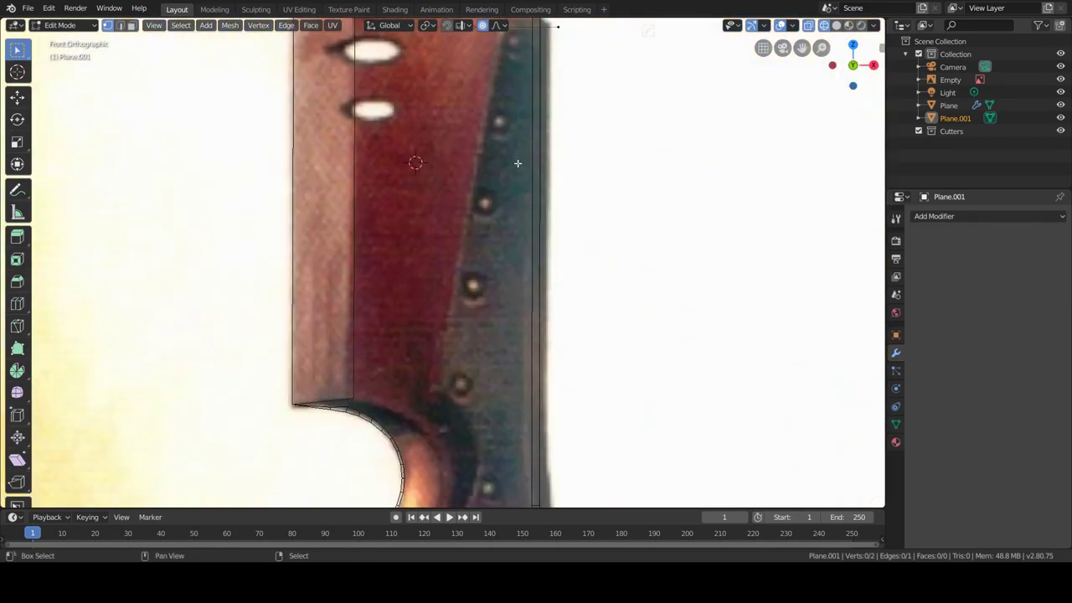
{"action": "left_click", "coordinate": [473, 192]}
{"action": "key", "text": "g"}
{"action": "key", "text": "x"}
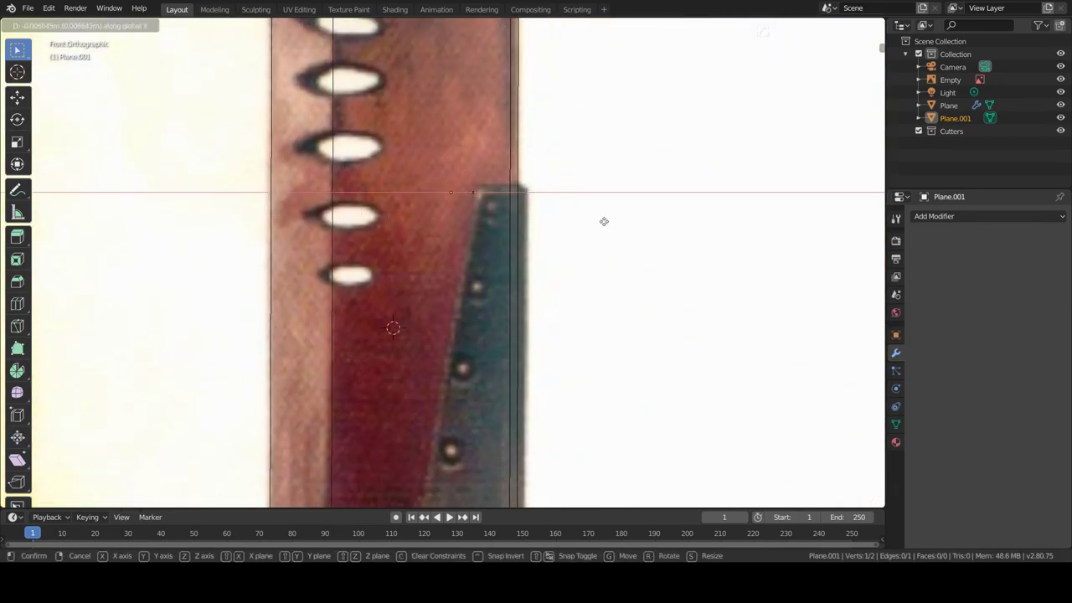
{"action": "left_click", "coordinate": [604, 221]}
- Extrude the next outline vertex down toward the handle base
{"action": "scroll", "coordinate": [536, 242], "scroll_direction": "down", "scroll_amount": 1}
{"action": "scroll", "coordinate": [565, 267], "scroll_direction": "down", "scroll_amount": 2}
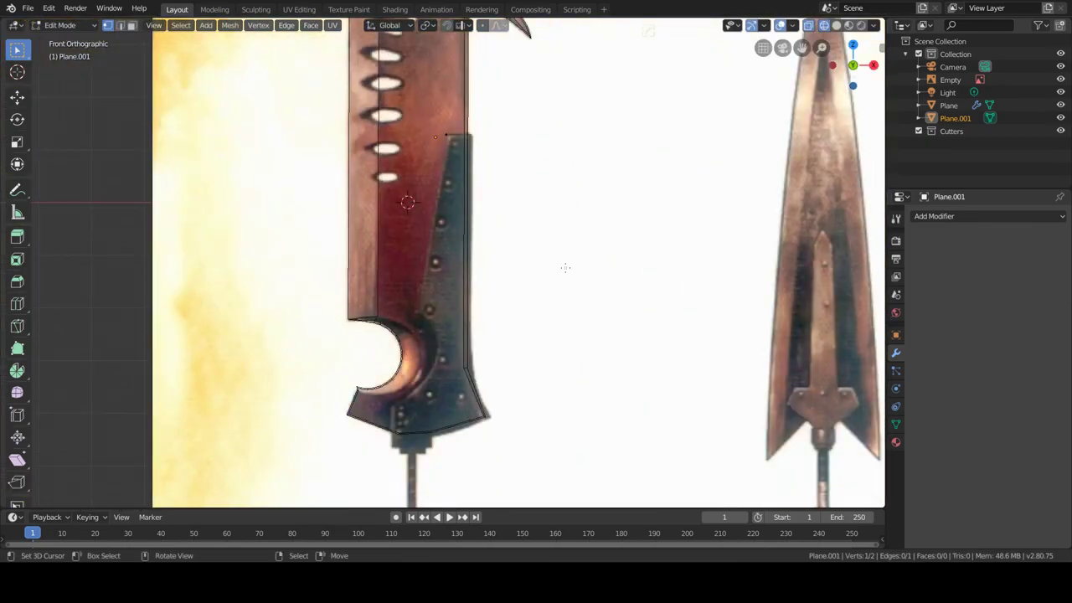
{"action": "left_click", "coordinate": [558, 456]}
{"action": "scroll", "coordinate": [558, 486], "scroll_direction": "up", "scroll_amount": 3}
{"action": "middle_click_drag", "start_coordinate": [558, 465], "coordinate": [555, 272], "text": "shift"}
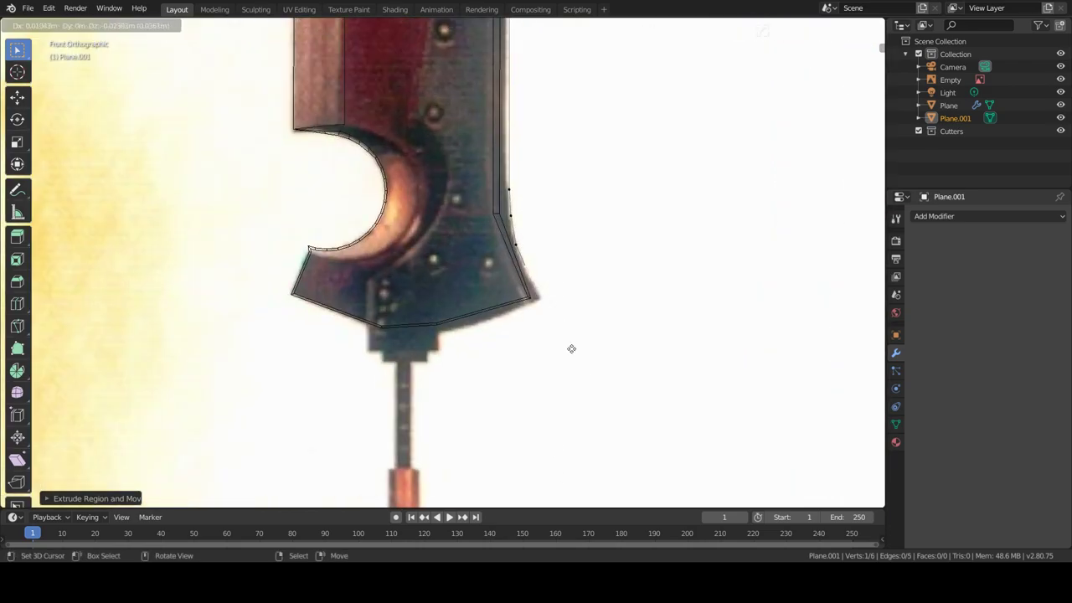
- Extrude more outline vertices along the guard plate edge around the crescent cutout
{"action": "scroll", "coordinate": [568, 345], "scroll_direction": "up", "scroll_amount": 1}
{"action": "key", "text": "e"}
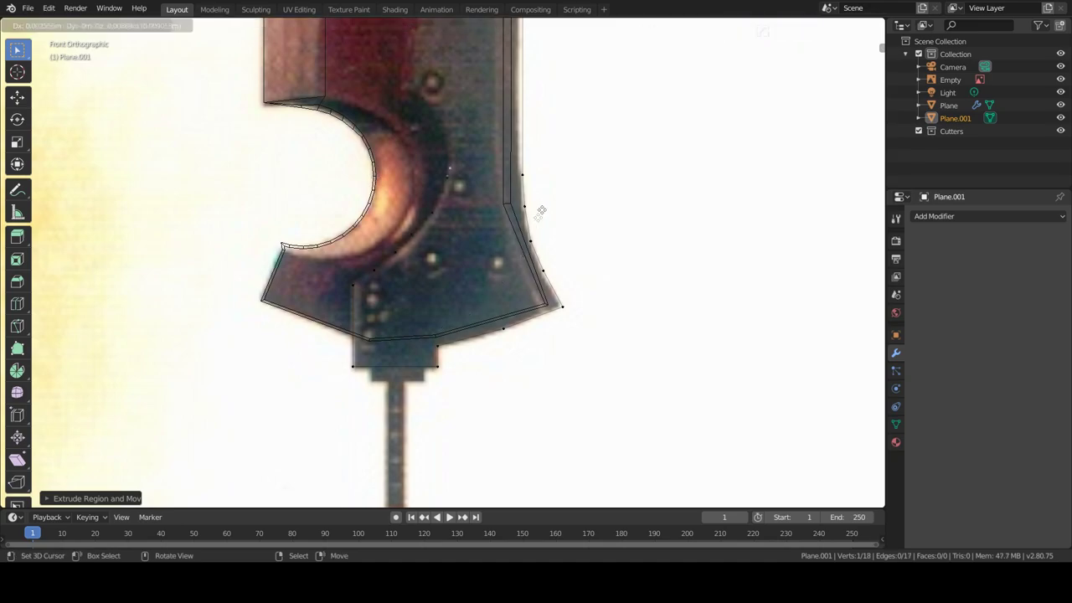
{"action": "left_click", "coordinate": [492, 146]}
{"action": "scroll", "coordinate": [428, 249], "scroll_direction": "up", "scroll_amount": 2}
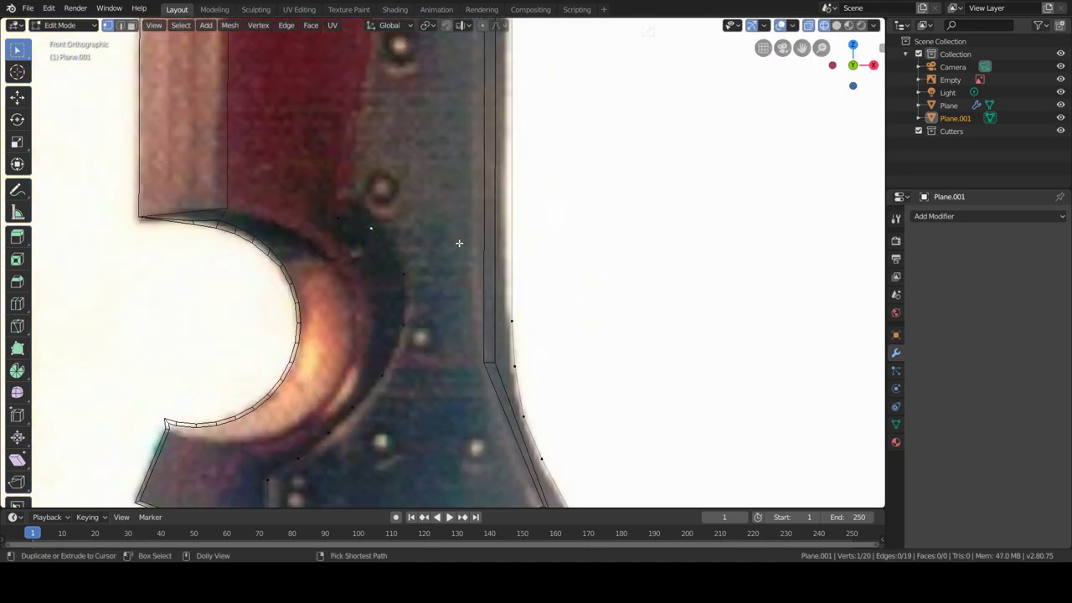
{"action": "middle_click_drag", "start_coordinate": [365, 219], "coordinate": [419, 168]}
{"action": "key", "text": "KP_1"}
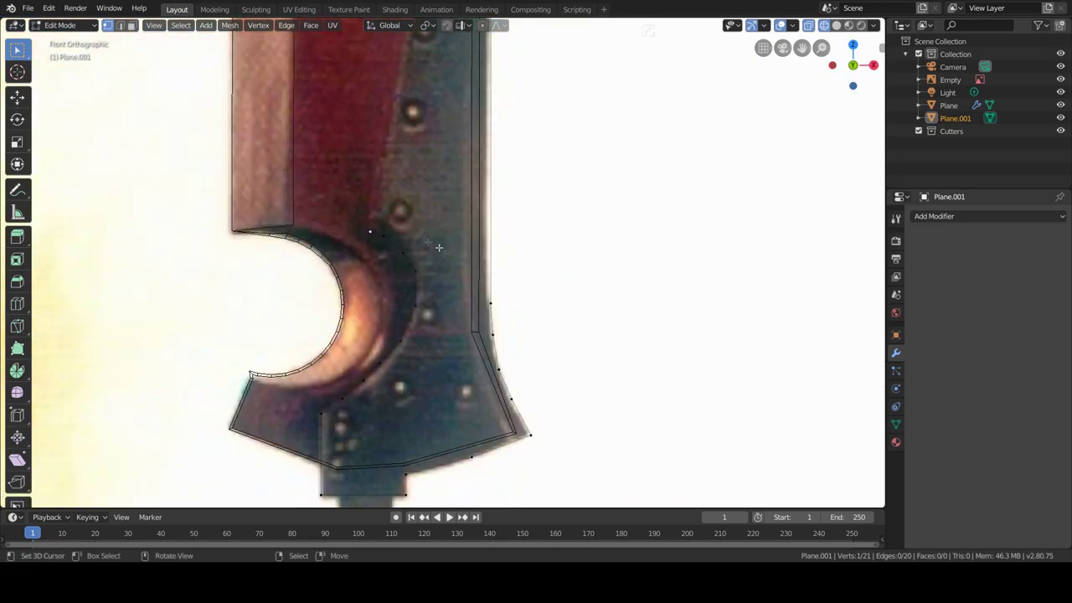
{"action": "scroll", "coordinate": [450, 136], "scroll_direction": "up", "scroll_amount": 3}
{"action": "middle_click_drag", "start_coordinate": [377, 252], "coordinate": [584, 347]}
{"action": "scroll", "coordinate": [584, 347], "scroll_direction": "down", "scroll_amount": 4}
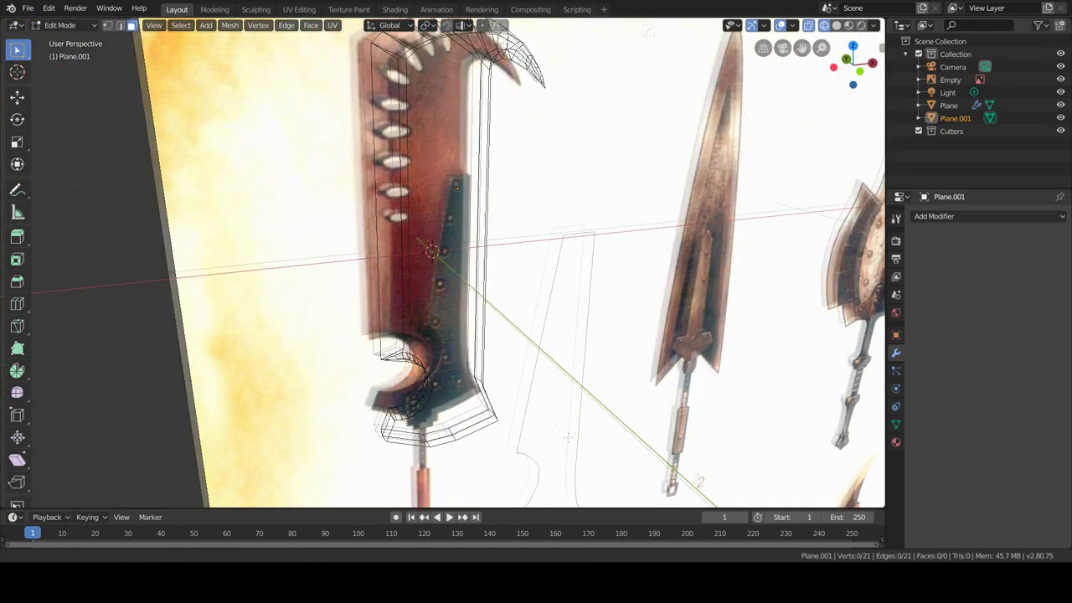
- Select Plane.001 and switch the viewport to Solid shading
{"action": "key", "text": "Tab"}
{"action": "middle_click_drag", "start_coordinate": [604, 299], "coordinate": [555, 323]}
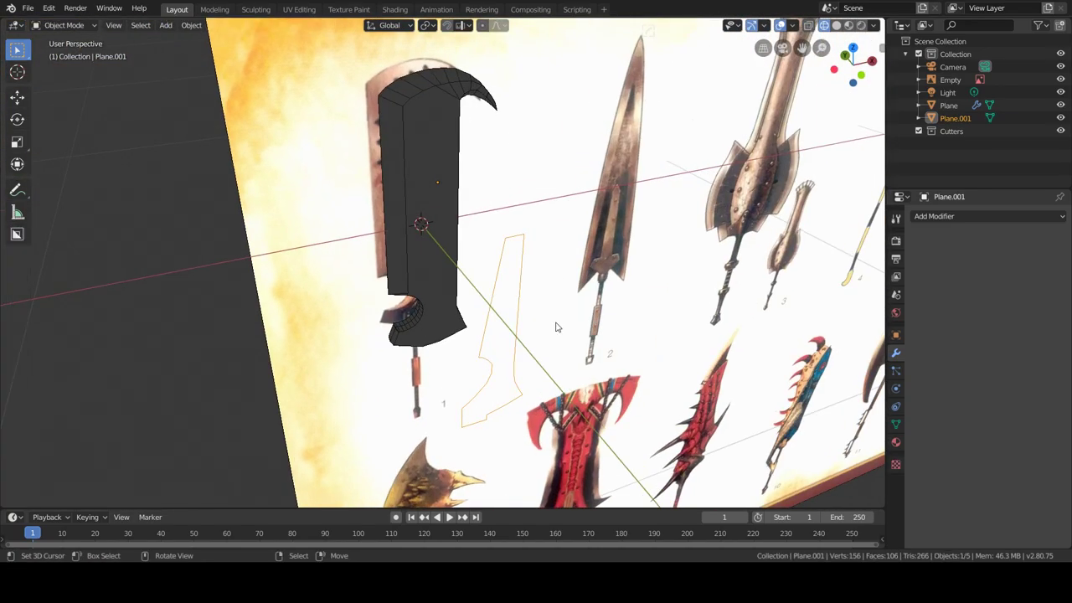
{"action": "scroll", "coordinate": [555, 323], "scroll_direction": "up", "scroll_amount": 3}
{"action": "left_click", "coordinate": [476, 267]}
{"action": "left_click", "coordinate": [544, 348]}
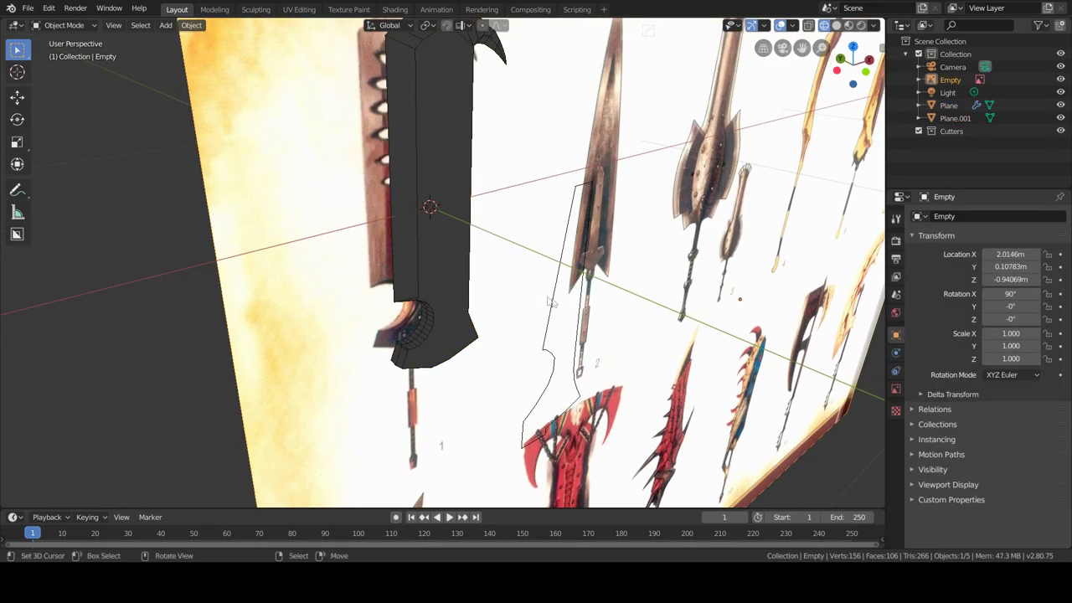
{"action": "key", "text": "Tab"}
{"action": "left_click", "coordinate": [835, 25]}
{"action": "key", "text": "Tab"}
{"action": "middle_click_drag", "start_coordinate": [578, 351], "coordinate": [598, 368]}
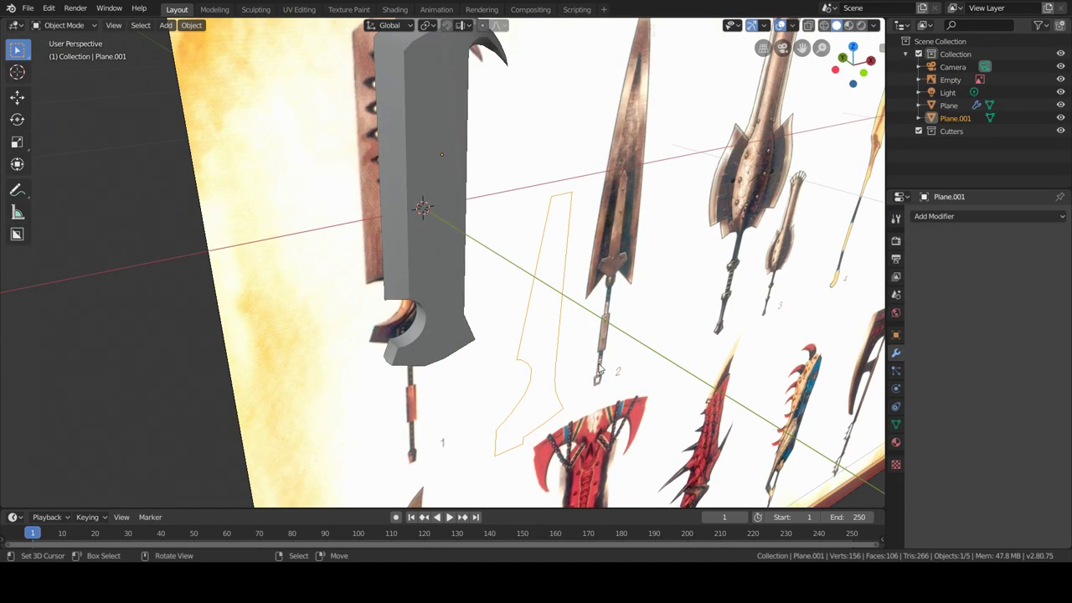
- Add a Mirror modifier to Plane.001 with X turned off, and reposition the guard along Y
{"action": "left_click", "coordinate": [988, 216]}
{"action": "left_click", "coordinate": [813, 332]}
{"action": "mouse_move", "coordinate": [813, 332]}
{"action": "middle_mouse_down"}
{"action": "mouse_move", "coordinate": [641, 343]}
{"action": "mouse_move", "coordinate": [677, 359]}
{"action": "mouse_move", "coordinate": [531, 340]}
{"action": "mouse_move", "coordinate": [589, 369]}
{"action": "mouse_move", "coordinate": [567, 354]}
{"action": "mouse_move", "coordinate": [546, 198]}
{"action": "mouse_move", "coordinate": [641, 359]}
{"action": "middle_mouse_up"}
{"action": "left_click", "coordinate": [919, 285]}
{"action": "key", "text": "g"}
{"action": "left_click", "coordinate": [677, 359]}
{"action": "left_click", "coordinate": [581, 358]}
- Test extruding the guard face outward, undo it, and return to Object Mode
{"action": "key", "text": "Tab"}
{"action": "mouse_move", "coordinate": [469, 342]}
{"action": "middle_mouse_down"}
{"action": "mouse_move", "coordinate": [507, 308]}
{"action": "mouse_move", "coordinate": [545, 313]}
{"action": "mouse_move", "coordinate": [510, 290]}
{"action": "mouse_move", "coordinate": [511, 318]}
{"action": "mouse_move", "coordinate": [494, 283]}
{"action": "middle_mouse_up"}
{"action": "key", "text": "Tab"}
{"action": "left_click", "coordinate": [515, 311]}
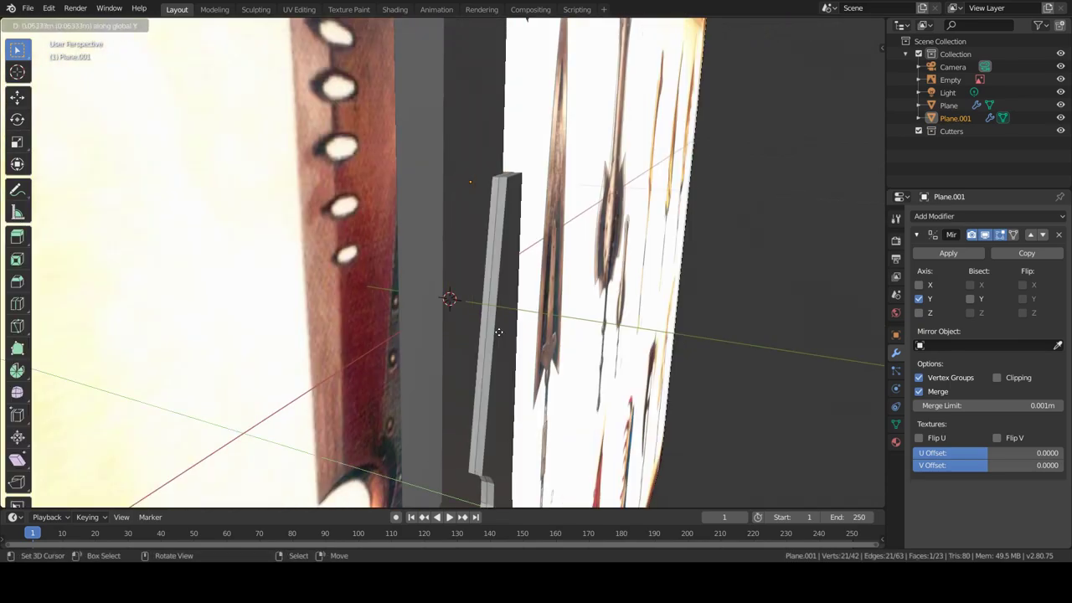
{"action": "key", "text": "ctrl+z"}
{"action": "scroll", "coordinate": [688, 366], "scroll_direction": "down", "scroll_amount": 5}
{"action": "key", "text": "Tab"}
{"action": "mouse_move", "coordinate": [637, 343]}
{"action": "middle_mouse_down"}
{"action": "mouse_move", "coordinate": [514, 289]}
{"action": "mouse_move", "coordinate": [530, 289]}
{"action": "mouse_move", "coordinate": [509, 291]}
{"action": "middle_mouse_up"}
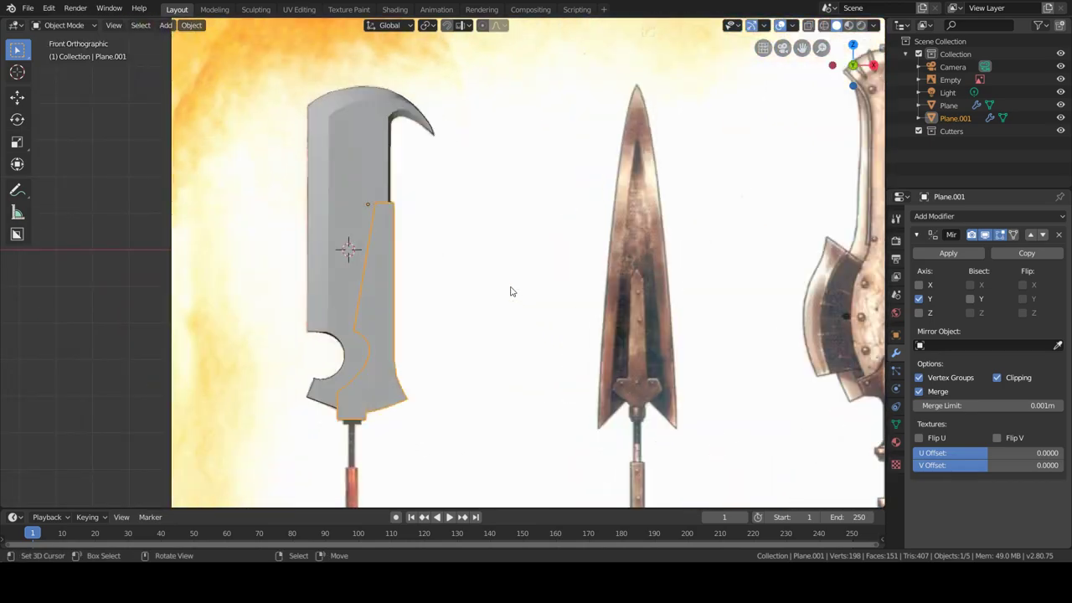
- Add a cube, shrink it, and place it at the blade base above the handle
{"action": "scroll", "coordinate": [509, 291], "scroll_direction": "up", "scroll_amount": 3}
{"action": "key", "text": "shift+a"}
{"action": "left_click", "coordinate": [539, 276]}
{"action": "key", "text": "s"}
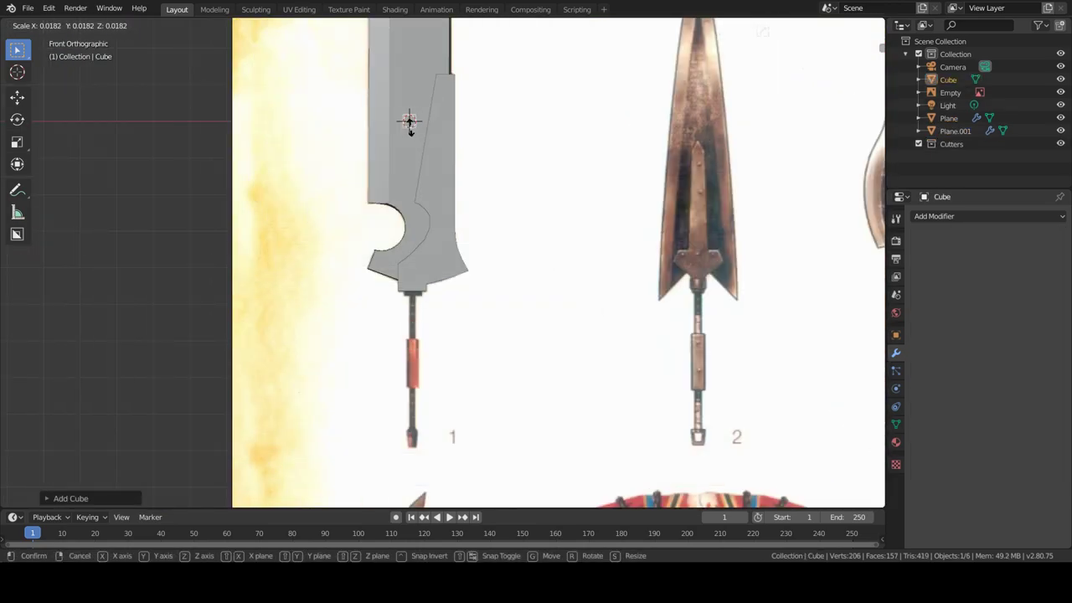
{"action": "left_click", "coordinate": [440, 309]}
{"action": "scroll", "coordinate": [426, 332], "scroll_direction": "up", "scroll_amount": 3}
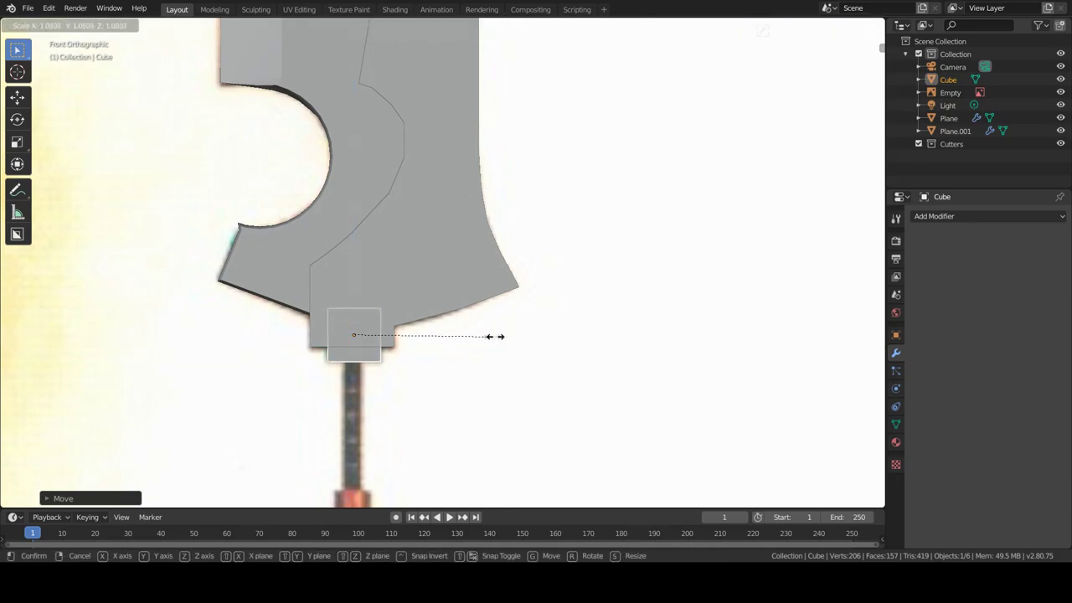
{"action": "left_click", "coordinate": [494, 336]}
- Sharpen the guard piece's edges with Hard Ops
{"action": "middle_click_drag", "start_coordinate": [494, 336], "coordinate": [532, 274]}
{"action": "left_click", "coordinate": [532, 274]}
{"action": "key", "text": "q"}
{"action": "left_click", "coordinate": [532, 274]}
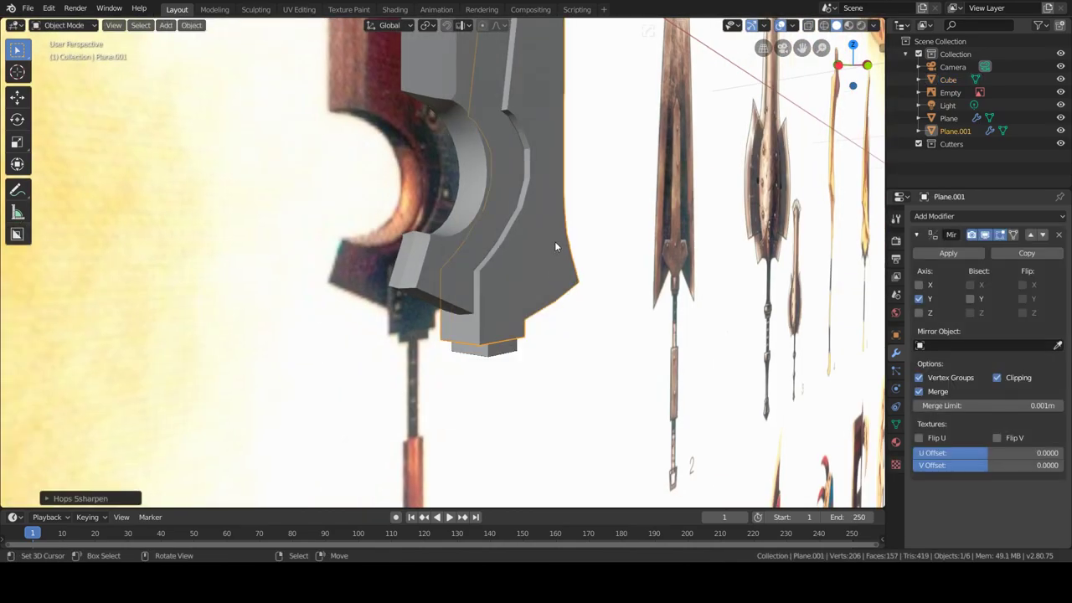
- Give the guard's outer edges a narrow bevel, then snap the 3D cursor to the base cube
{"action": "key", "text": "Tab"}
{"action": "key", "text": "q"}
{"action": "left_click", "coordinate": [545, 168]}
{"action": "key", "text": "q"}
{"action": "left_click", "coordinate": [546, 168]}
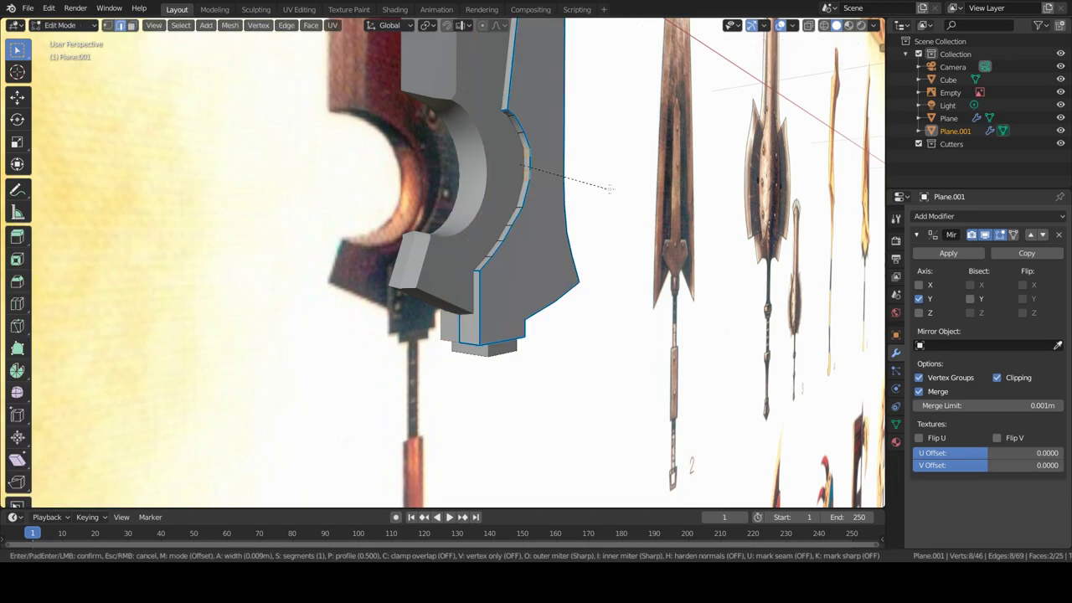
{"action": "left_click", "coordinate": [623, 182]}
{"action": "mouse_move", "coordinate": [622, 182]}
{"action": "middle_mouse_down"}
{"action": "mouse_move", "coordinate": [595, 210]}
{"action": "mouse_move", "coordinate": [510, 210]}
{"action": "mouse_move", "coordinate": [569, 223]}
{"action": "mouse_move", "coordinate": [495, 258]}
{"action": "mouse_move", "coordinate": [488, 281]}
{"action": "middle_mouse_up"}
{"action": "key", "text": "Tab"}
{"action": "left_click", "coordinate": [454, 301]}
{"action": "key", "text": "shift+s"}
- Add a cylinder at the blade base and shrink it to a thin rod
{"action": "left_click", "coordinate": [455, 375]}
{"action": "key", "text": "shift+a"}
{"action": "left_click", "coordinate": [541, 375]}
{"action": "scroll", "coordinate": [555, 371], "scroll_direction": "down", "scroll_amount": 3}
{"action": "scroll", "coordinate": [491, 349], "scroll_direction": "up", "scroll_amount": 4}
{"action": "key", "text": "s"}
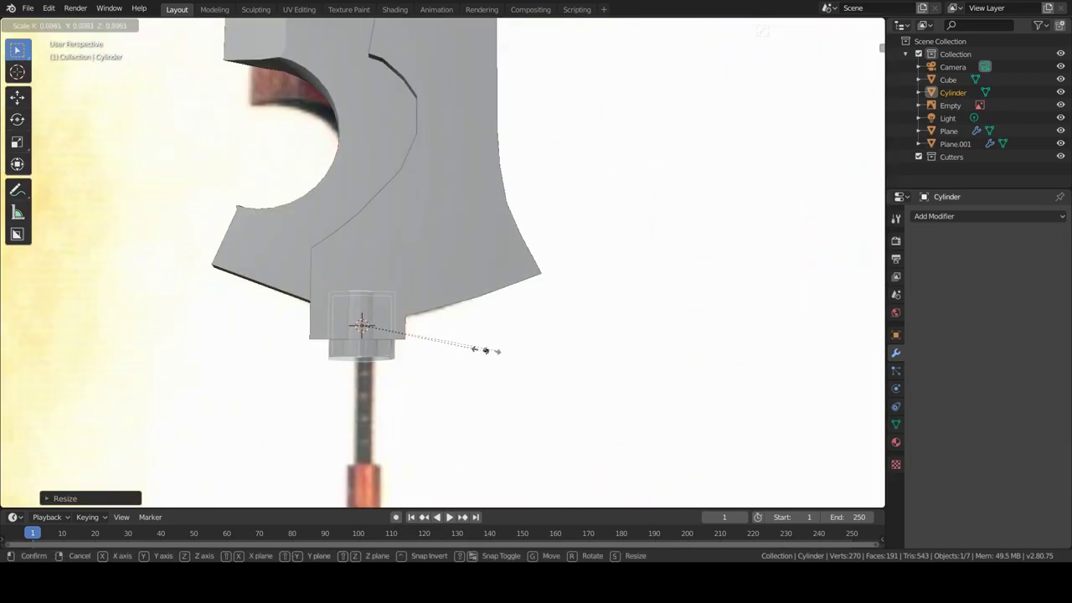
{"action": "left_click", "coordinate": [491, 349]}
{"action": "scroll", "coordinate": [502, 285], "scroll_direction": "down", "scroll_amount": 2}
- In front view, stretch the rod along Z down the handle and set its thickness
{"action": "key", "text": "KP_1"}
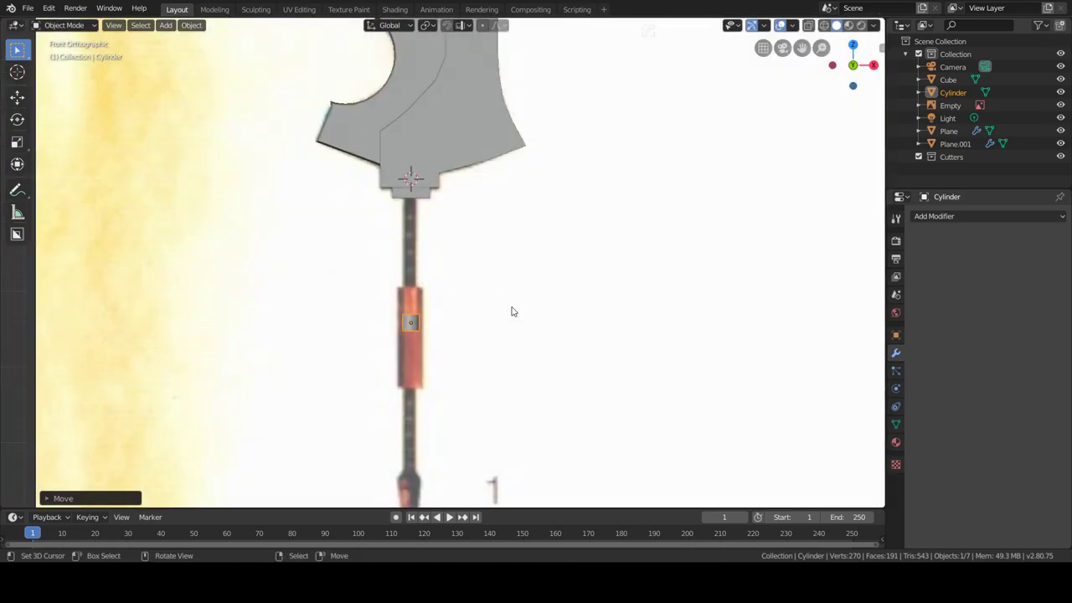
{"action": "scroll", "coordinate": [510, 311], "scroll_direction": "up", "scroll_amount": 3}
{"action": "key", "text": "s"}
{"action": "key", "text": "z"}
{"action": "left_click", "coordinate": [213, 336]}
{"action": "key", "text": "s"}
{"action": "key", "text": "shift+z"}
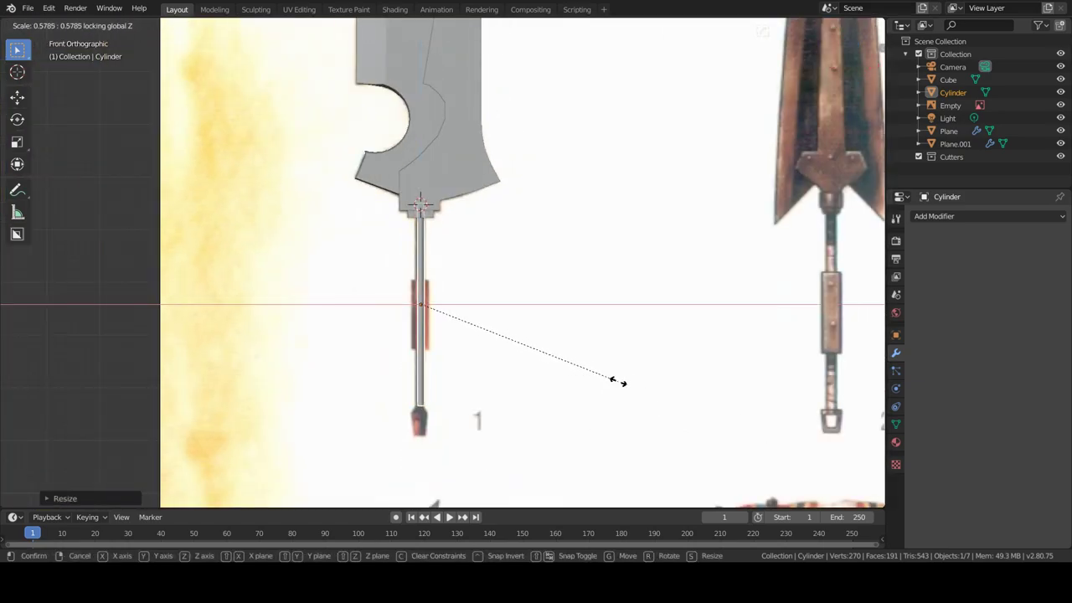
{"action": "left_click", "coordinate": [622, 385]}
- Add loop cuts along the rod in Edit Mode and scale a section of it
{"action": "key", "text": "Tab"}
{"action": "scroll", "coordinate": [413, 341], "scroll_direction": "up", "scroll_amount": 2}
{"action": "key", "text": "ctrl+r"}
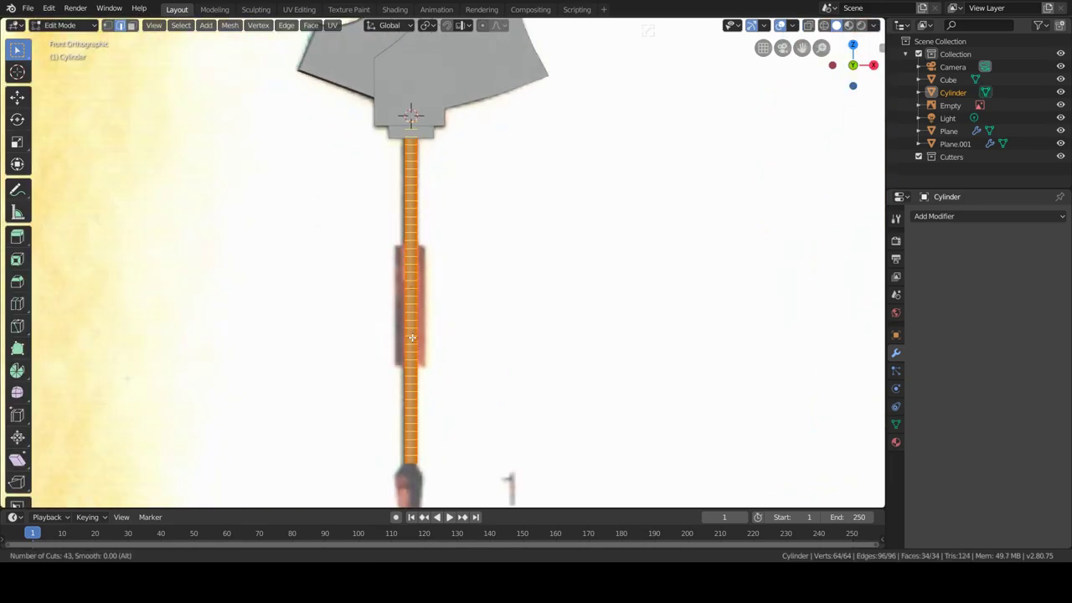
{"action": "left_click", "coordinate": [412, 338]}
{"action": "right_click", "coordinate": [416, 325]}
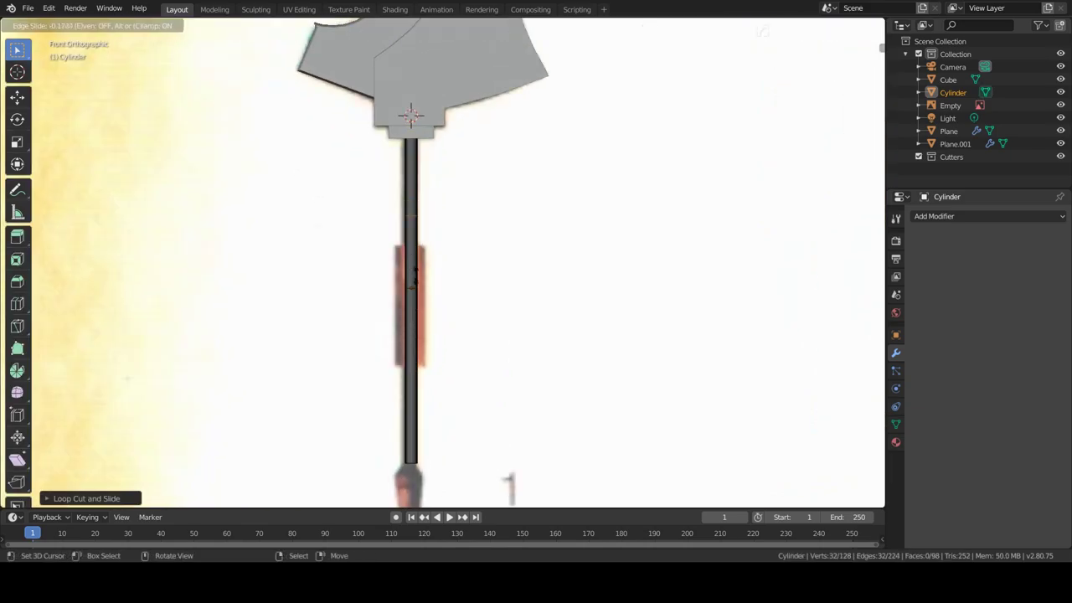
{"action": "key", "text": "s"}
{"action": "left_click", "coordinate": [578, 295]}
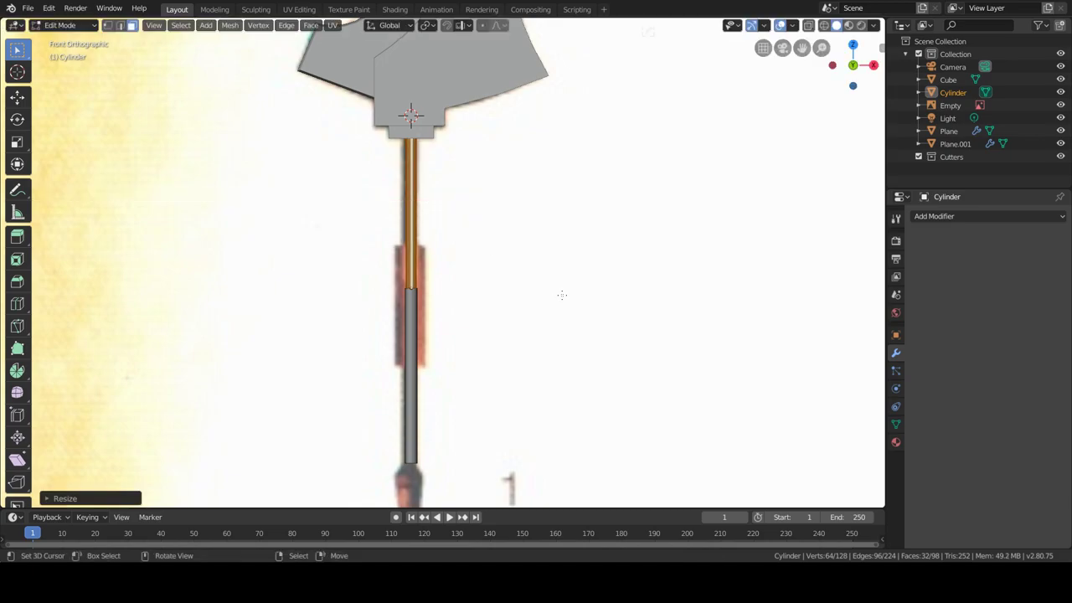
{"action": "key", "text": "Tab"}
- Shrink the rod along Z to one short segment and move it to the handle's bottom
{"action": "key", "text": "s"}
{"action": "key", "text": "z"}
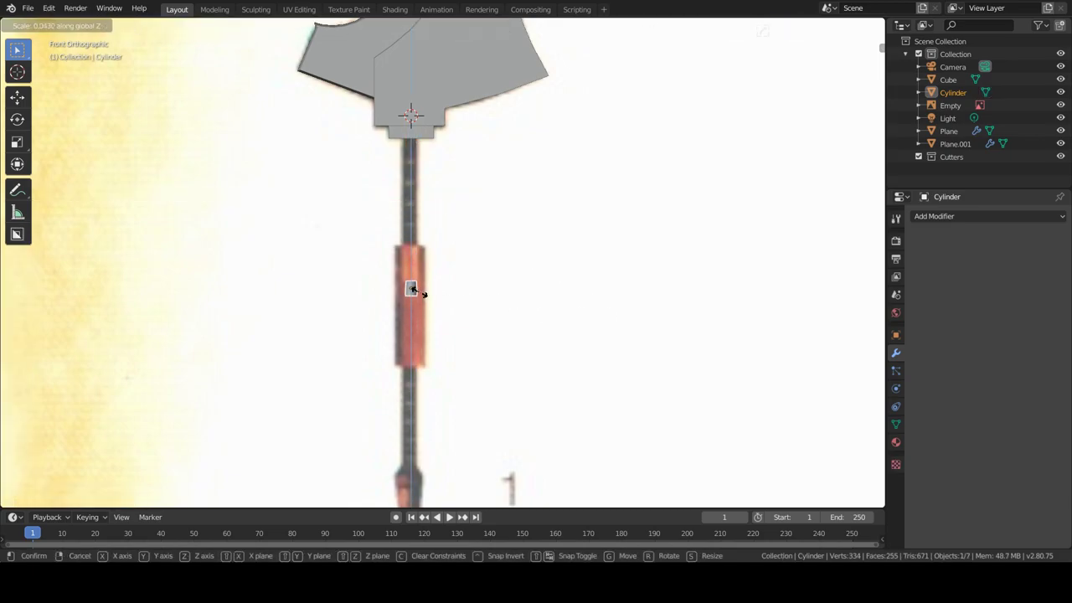
{"action": "left_click", "coordinate": [411, 289]}
{"action": "scroll", "coordinate": [422, 318], "scroll_direction": "up", "scroll_amount": 3}
{"action": "scroll", "coordinate": [421, 316], "scroll_direction": "down", "scroll_amount": 4}
{"action": "key", "text": "g"}
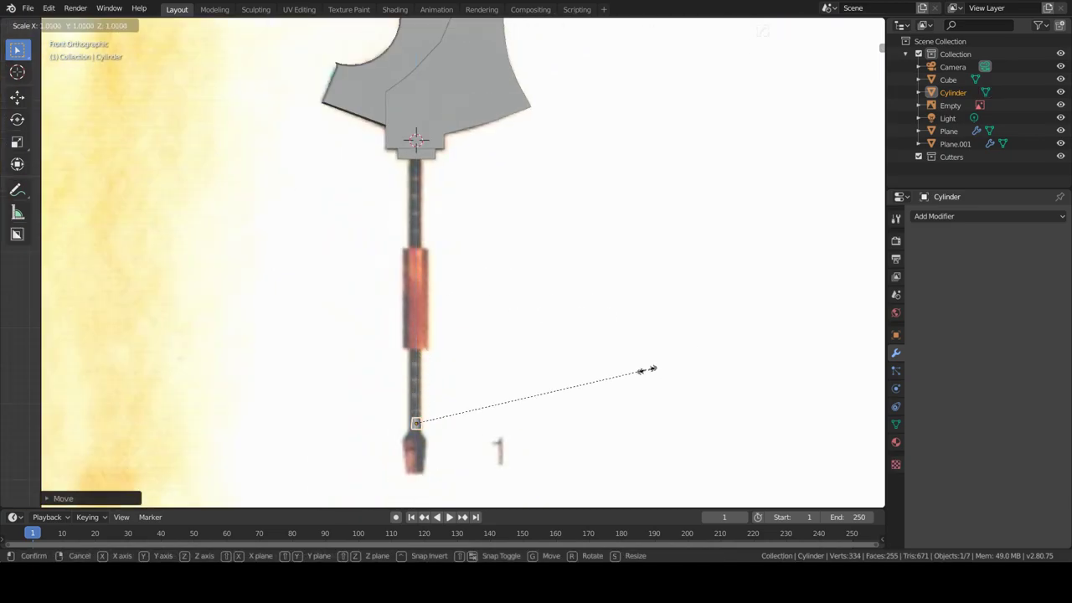
{"action": "left_click", "coordinate": [646, 371]}
- Add an Array modifier to the segment and raise its Count to 20
{"action": "left_click", "coordinate": [985, 214]}
{"action": "left_click", "coordinate": [820, 252]}
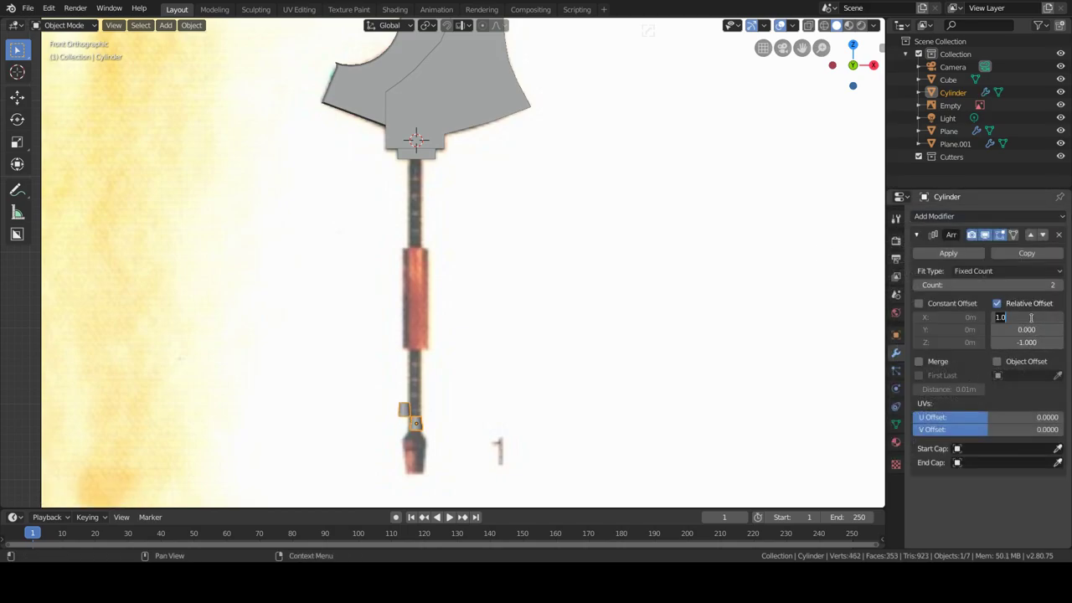
{"action": "left_click_drag", "start_coordinate": [988, 285], "coordinate": [1005, 285]}
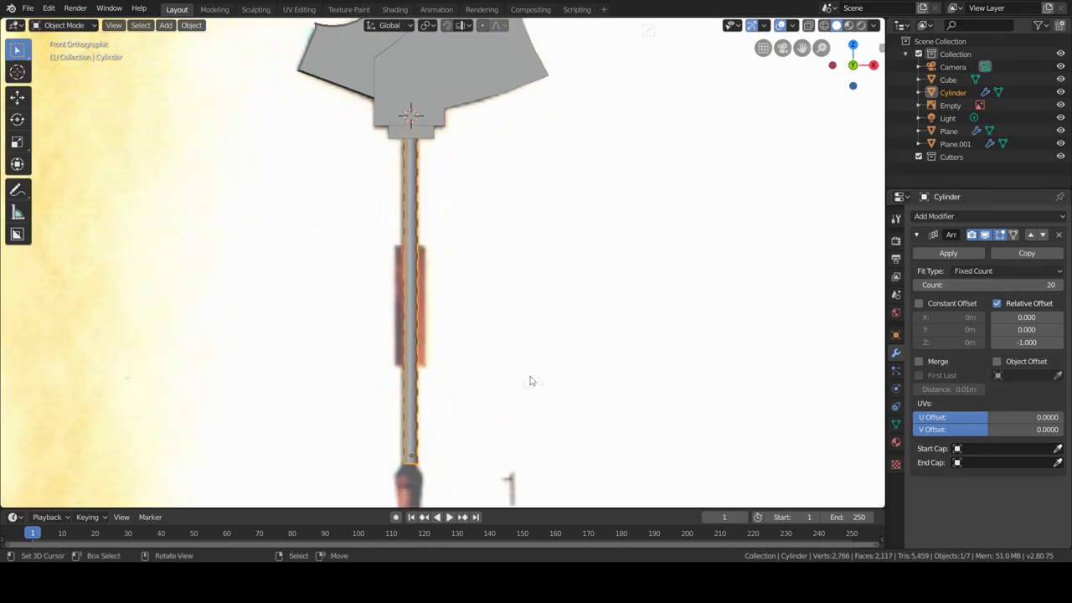
{"action": "scroll", "coordinate": [540, 378], "scroll_direction": "up", "scroll_amount": 4}
{"action": "key", "text": "Tab"}
{"action": "middle_click_drag", "start_coordinate": [540, 377], "coordinate": [513, 338]}
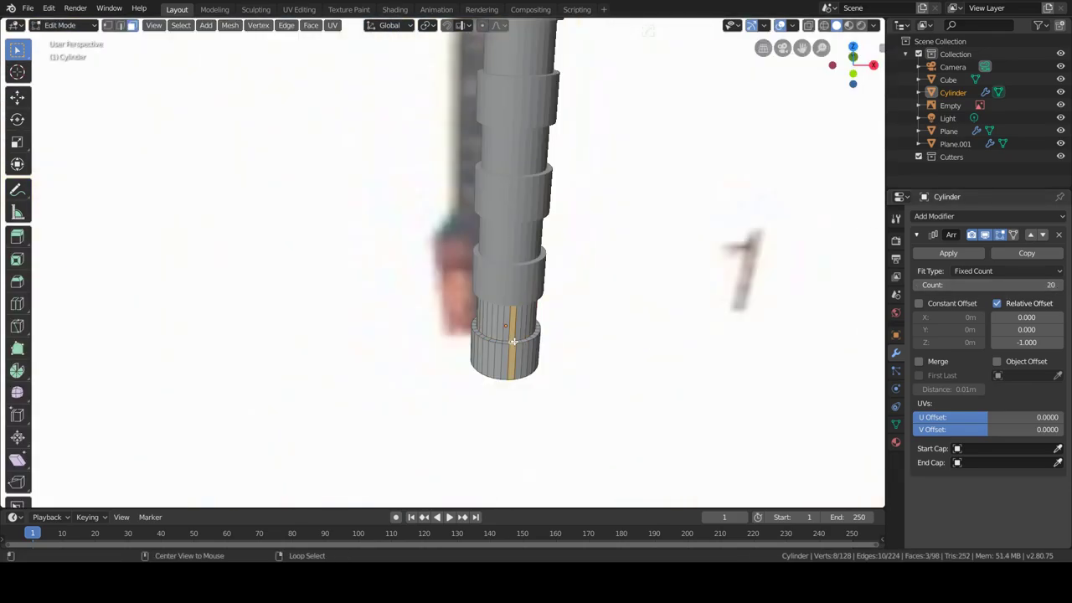
- Frame the handle end in front view and add a new cylinder in Object Mode
{"action": "middle_click", "coordinate": [512, 341], "text": "alt"}
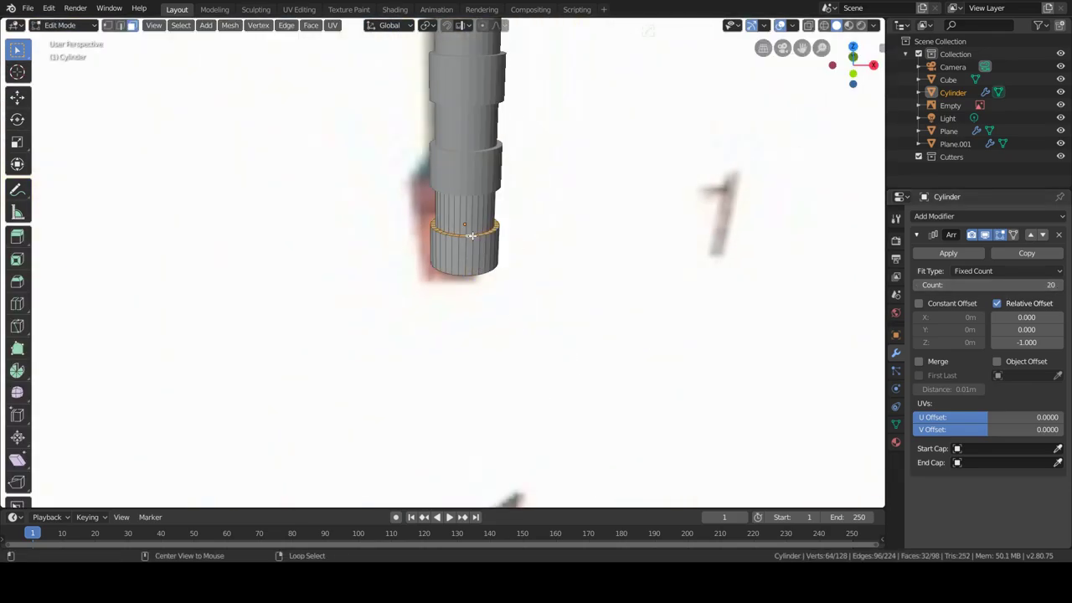
{"action": "key", "text": "KP_1"}
{"action": "key", "text": "Tab"}
{"action": "scroll", "coordinate": [508, 243], "scroll_direction": "down", "scroll_amount": 3}
{"action": "key", "text": "shift+a"}
{"action": "key", "text": "Escape"}
{"action": "key", "text": "shift+a"}
{"action": "left_click", "coordinate": [377, 342]}
- Give the cap cylinder 6 vertices, scale it to 0.035 and place it at the handle's bottom
{"action": "left_click", "coordinate": [93, 499]}
{"action": "double_click", "coordinate": [172, 343]}
{"action": "type", "text": "6s.035"}
{"action": "key", "text": "Return"}
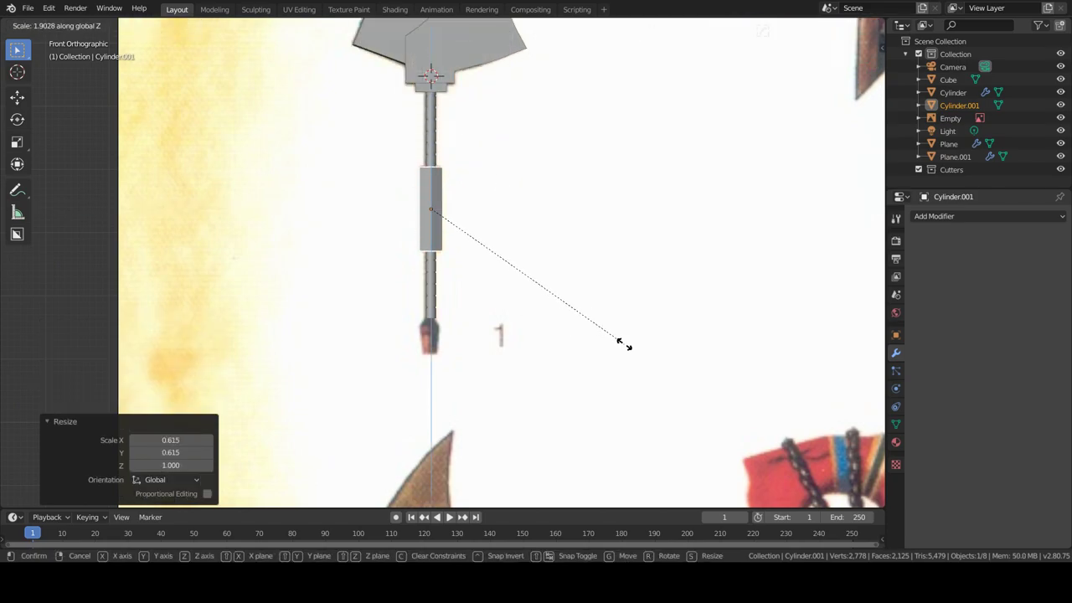
{"action": "left_click", "coordinate": [624, 344]}
{"action": "key", "text": "g"}
{"action": "key", "text": "z"}
{"action": "left_click", "coordinate": [497, 380]}
{"action": "scroll", "coordinate": [419, 388], "scroll_direction": "up", "scroll_amount": 2}
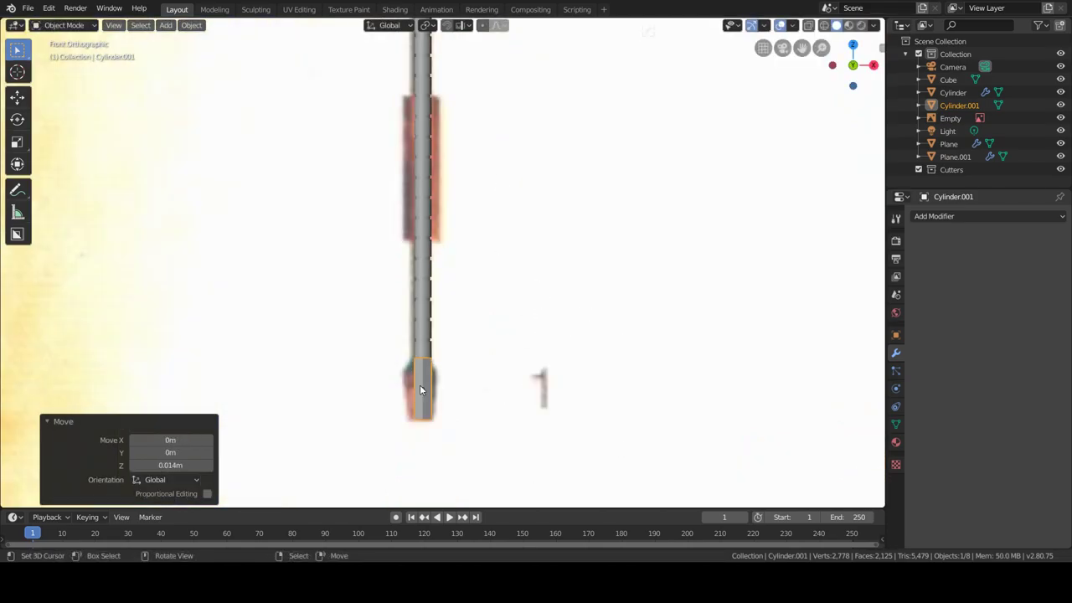
- Duplicate the cap into a larger grip sleeve, loop cut it, and delete the reference image
{"action": "key", "text": "shift+d"}
{"action": "left_click", "coordinate": [419, 382]}
{"action": "key", "text": "s"}
{"action": "left_click", "coordinate": [455, 335]}
{"action": "key", "text": "s"}
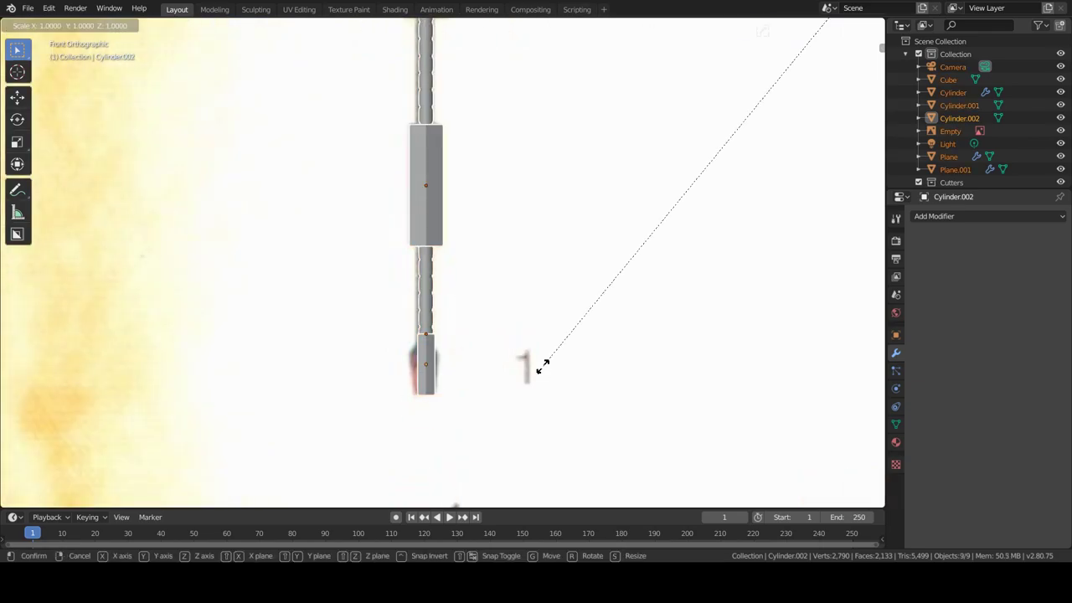
{"action": "left_click", "coordinate": [543, 366]}
{"action": "key", "text": "Tab"}
{"action": "key", "text": "ctrl+r"}
{"action": "left_click", "coordinate": [545, 376]}
{"action": "key", "text": "Tab"}
{"action": "key", "text": "q"}
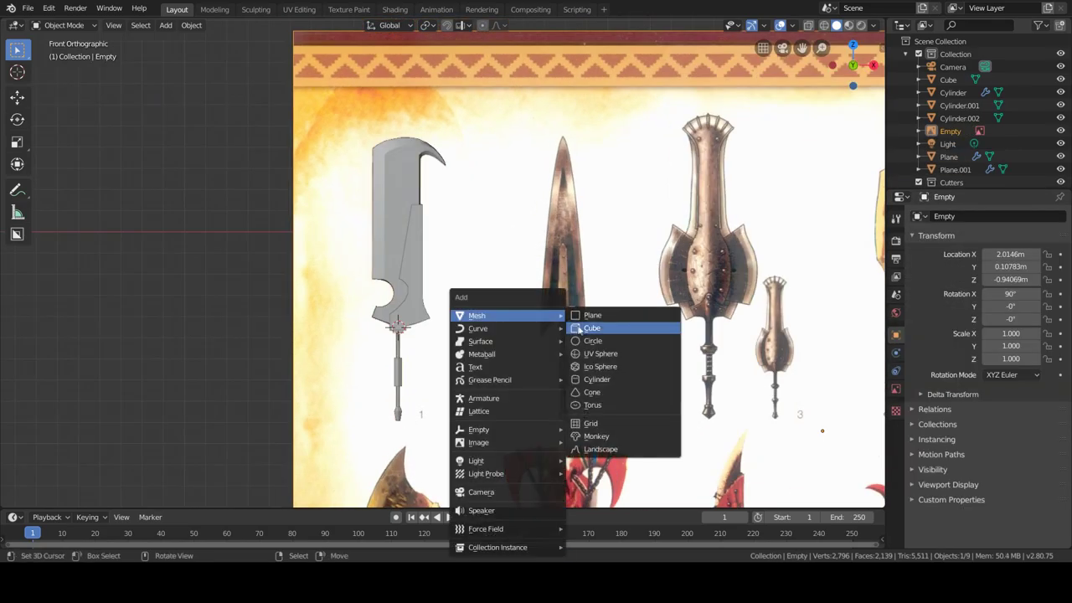
- Add a cube, flatten it, and bevel its edges into a rounded oval cutter
{"action": "left_click", "coordinate": [591, 327]}
{"action": "middle_click_drag", "start_coordinate": [594, 326], "coordinate": [526, 322]}
{"action": "key", "text": "Tab"}
{"action": "key", "text": "s"}
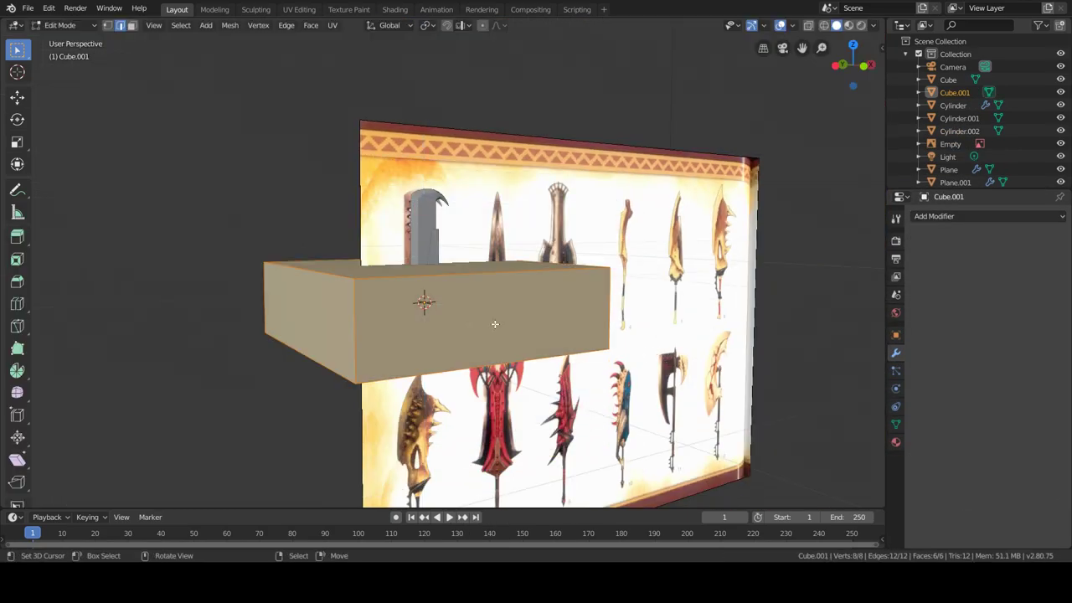
{"action": "middle_click_drag", "start_coordinate": [232, 86], "coordinate": [502, 318]}
{"action": "key", "text": "ctrl+b"}
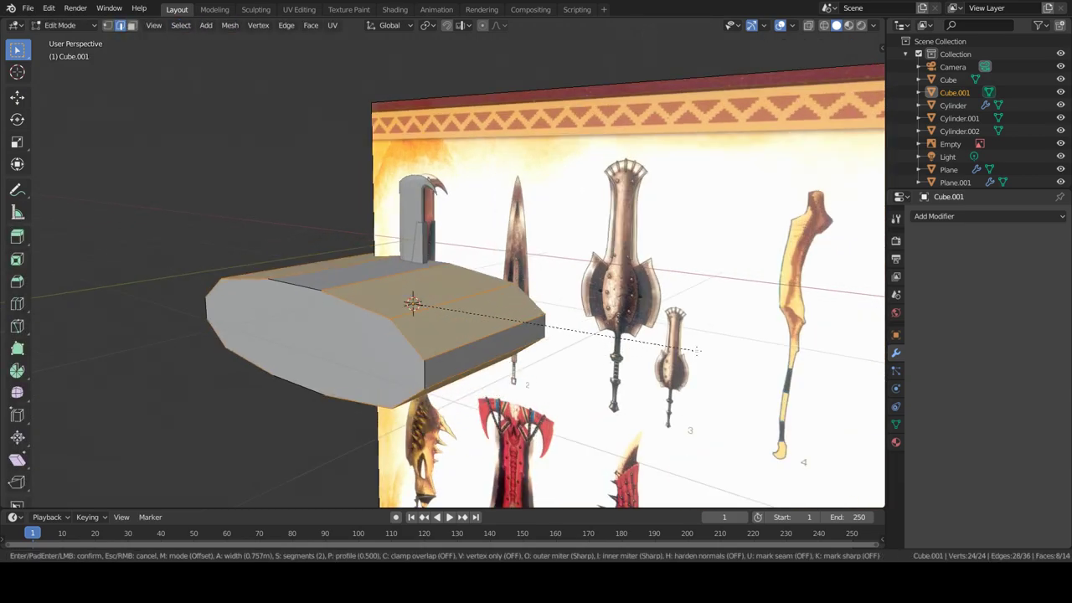
{"action": "left_click", "coordinate": [716, 341]}
- Shrink the cutter and narrow it along X
{"action": "key", "text": "KP_1"}
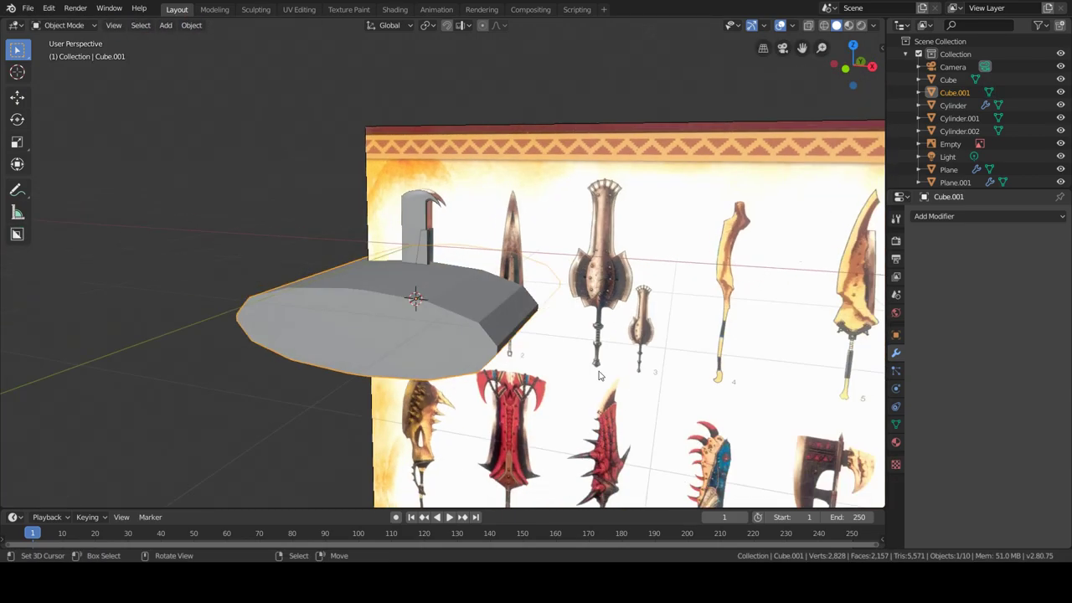
{"action": "key", "text": "s"}
{"action": "left_click", "coordinate": [450, 316]}
{"action": "key", "text": "s"}
{"action": "key", "text": "x"}
{"action": "left_click", "coordinate": [544, 339]}
{"action": "key", "text": "z"}
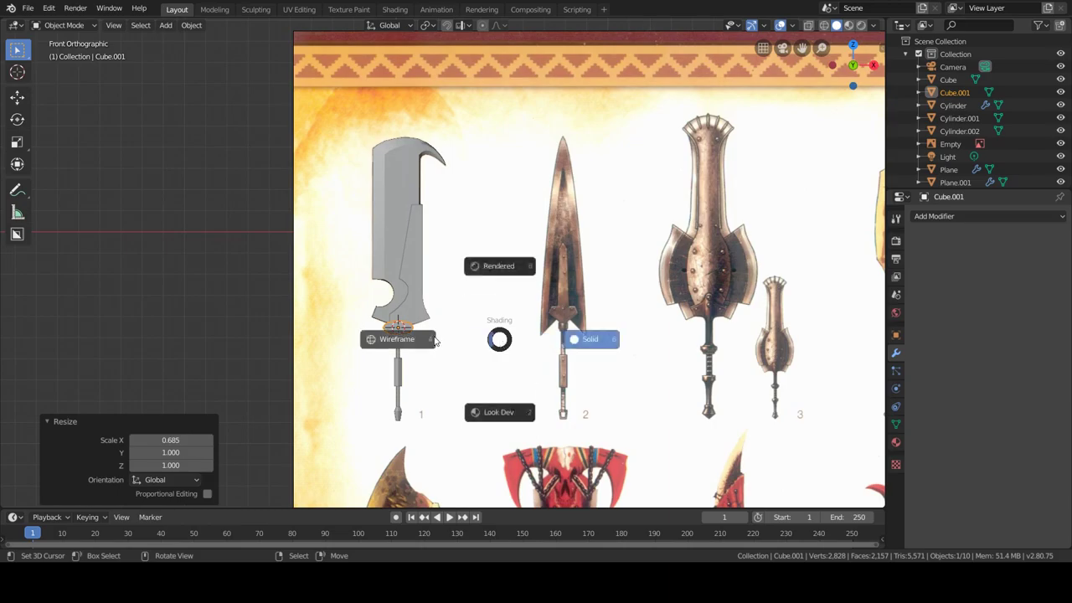
{"action": "key", "text": "Tab"}
{"action": "left_click", "coordinate": [564, 337]}
{"action": "mouse_move", "coordinate": [563, 338]}
{"action": "middle_mouse_down"}
{"action": "mouse_move", "coordinate": [544, 262]}
{"action": "mouse_move", "coordinate": [574, 350]}
{"action": "mouse_move", "coordinate": [540, 338]}
{"action": "middle_mouse_up"}
- From the back view, move the cutter onto the blade and shrink it to hole size
{"action": "key", "text": "ctrl+z"}
{"action": "key", "text": "KP_1"}
{"action": "scroll", "coordinate": [540, 338], "scroll_direction": "up", "scroll_amount": 3}
{"action": "key", "text": "ctrl+KP_1"}
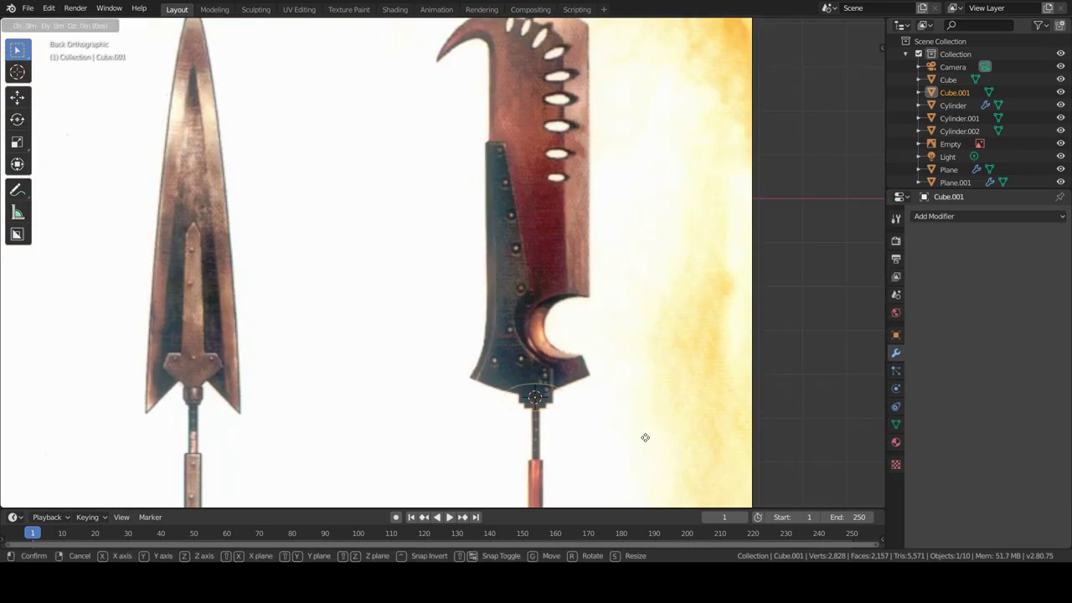
{"action": "key", "text": "g"}
{"action": "key", "text": "x"}
{"action": "left_click", "coordinate": [668, 226]}
{"action": "scroll", "coordinate": [665, 296], "scroll_direction": "up", "scroll_amount": 2}
{"action": "scroll", "coordinate": [664, 297], "scroll_direction": "up", "scroll_amount": 3}
{"action": "key", "text": "s"}
{"action": "right_click", "coordinate": [704, 292]}
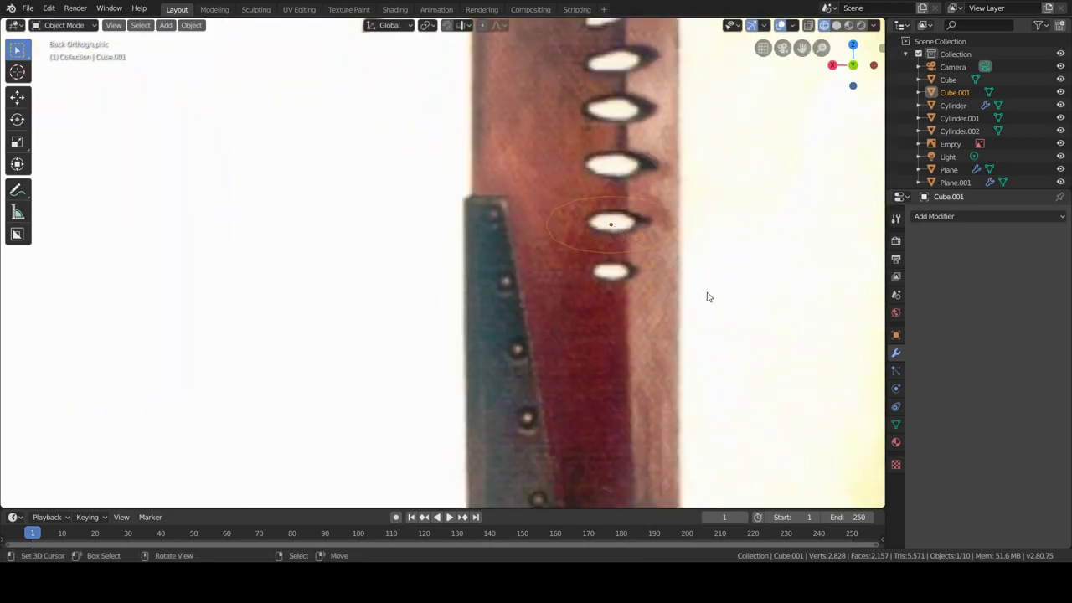
{"action": "left_click", "coordinate": [687, 283]}
- Stretch the cutter through the blade's thickness and check its depth from several angles
{"action": "key", "text": "s"}
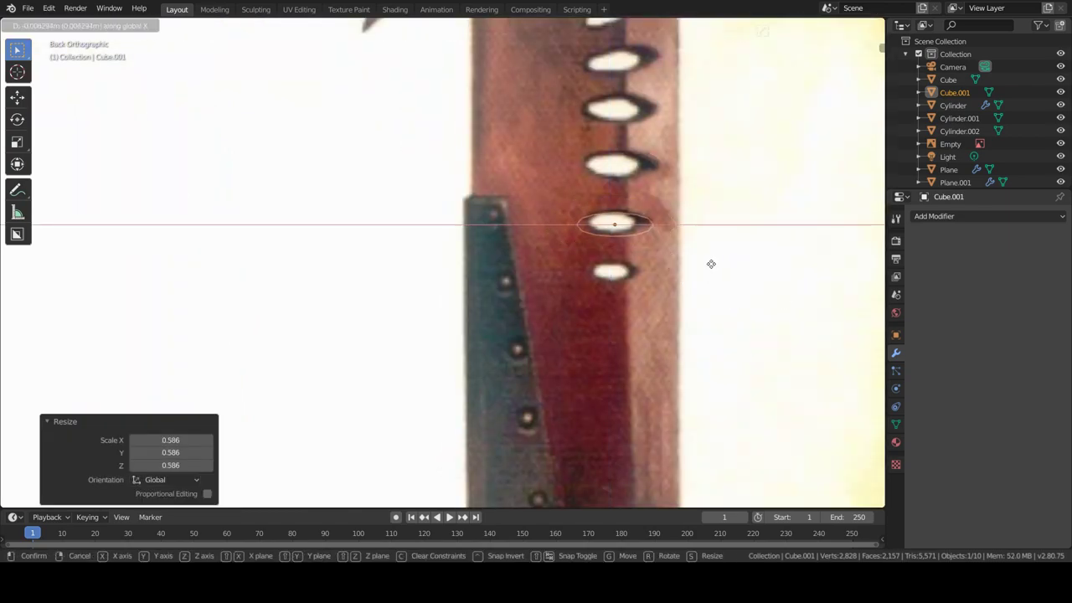
{"action": "right_click", "coordinate": [711, 264]}
{"action": "key", "text": "ctrl+z"}
{"action": "left_click", "coordinate": [693, 323]}
{"action": "mouse_move", "coordinate": [693, 283]}
{"action": "middle_mouse_down"}
{"action": "mouse_move", "coordinate": [543, 324]}
{"action": "mouse_move", "coordinate": [596, 329]}
{"action": "middle_mouse_up"}
{"action": "mouse_move", "coordinate": [761, 324]}
{"action": "middle_mouse_down"}
{"action": "mouse_move", "coordinate": [588, 353]}
{"action": "mouse_move", "coordinate": [638, 334]}
{"action": "middle_mouse_up"}
{"action": "key", "text": "ctrl+KP_1"}
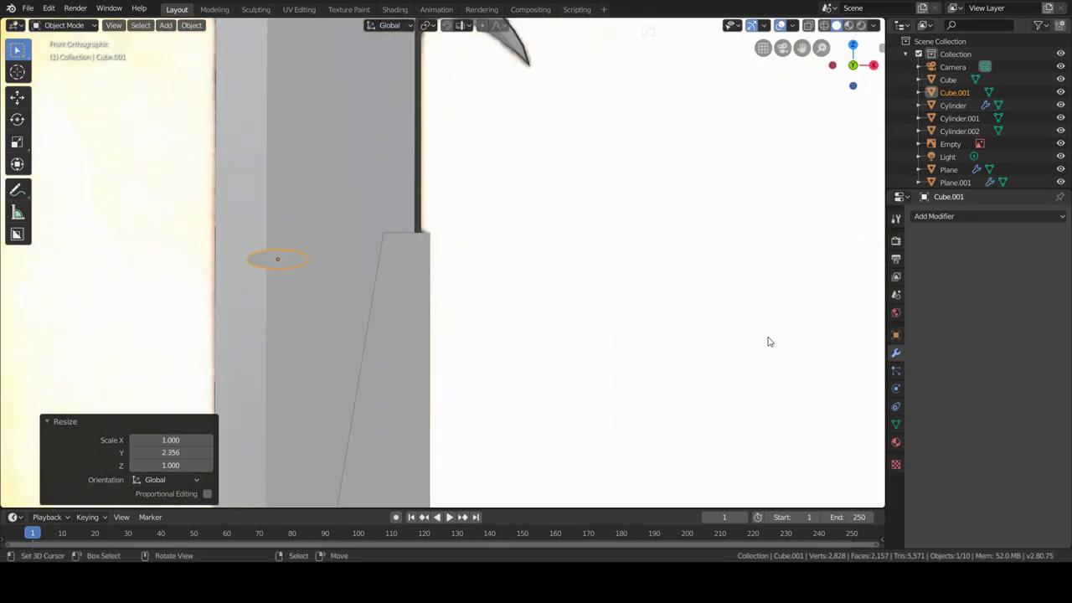
- Select the whole oval in Edit Mode and duplicate it vertically over the next reference hole
{"action": "key", "text": "Tab"}
{"action": "scroll", "coordinate": [603, 276], "scroll_direction": "up", "scroll_amount": 3}
{"action": "scroll", "coordinate": [602, 276], "scroll_direction": "up", "scroll_amount": 4}
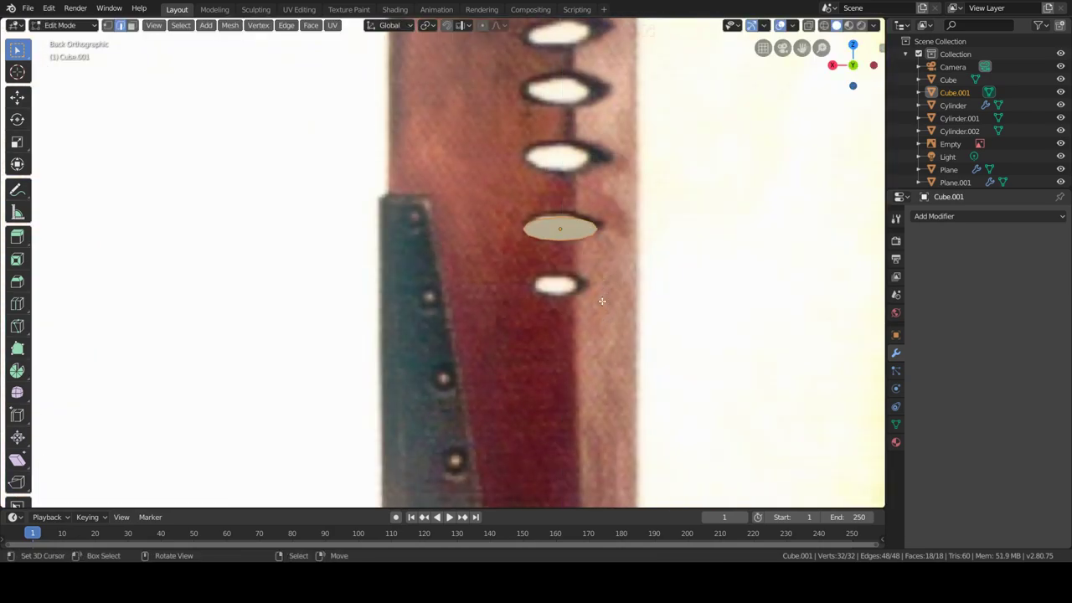
{"action": "left_click", "coordinate": [599, 352]}
{"action": "key", "text": "l"}
{"action": "left_click", "coordinate": [577, 228]}
{"action": "key", "text": "ctrl+l"}
{"action": "key", "text": "shift+d"}
{"action": "key", "text": "z"}
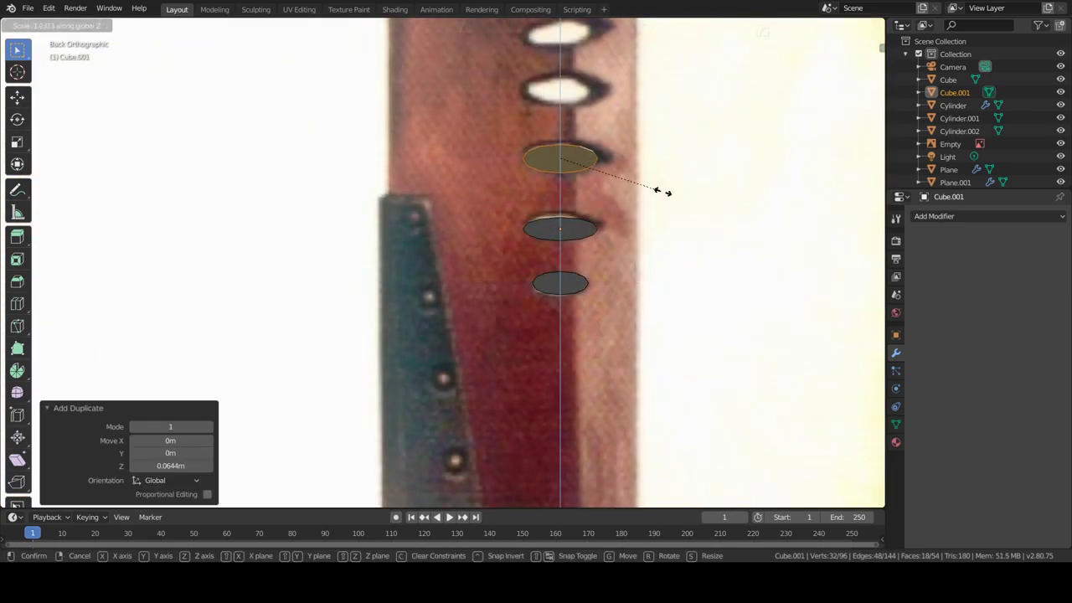
{"action": "left_click", "coordinate": [659, 190]}
- Duplicate another oval and tilt it 30° to follow the blade's curve
{"action": "key", "text": "shift+d"}
{"action": "left_click", "coordinate": [605, 252]}
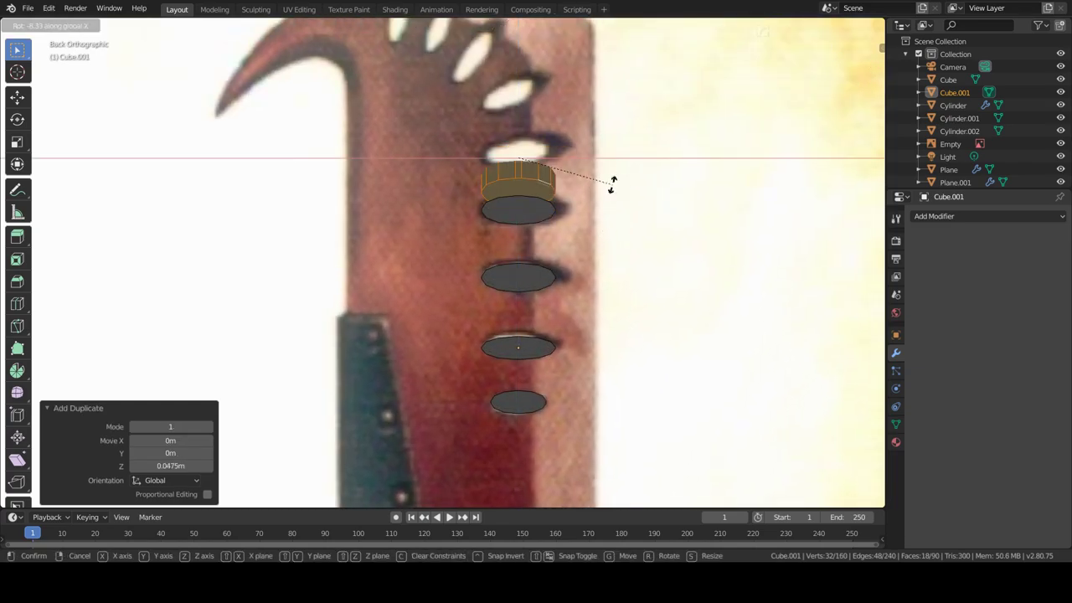
{"action": "left_click", "coordinate": [467, 288]}
{"action": "key", "text": "g"}
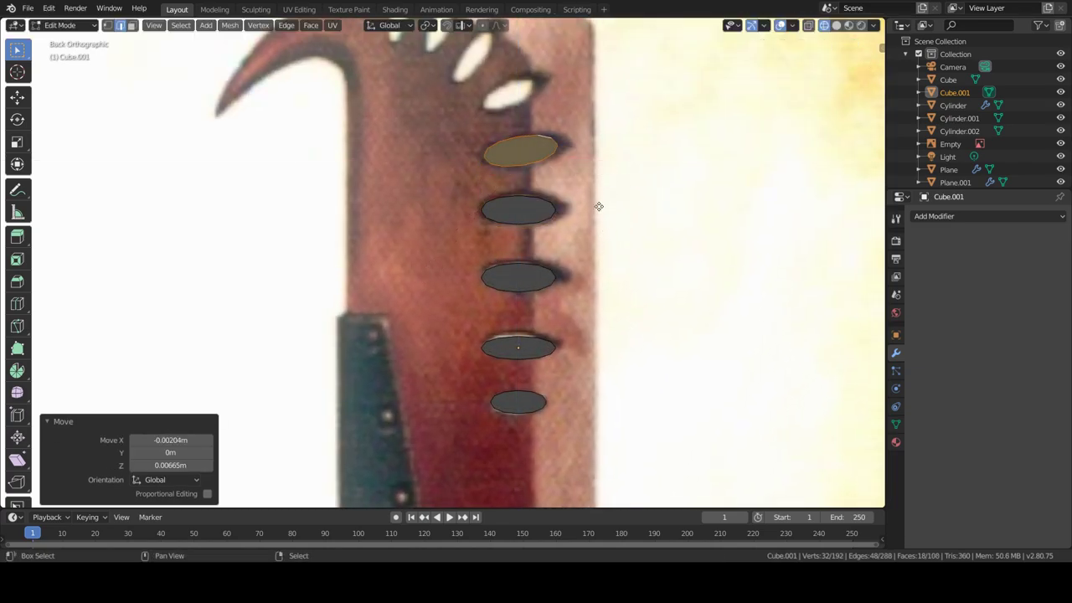
{"action": "key", "text": "r"}
{"action": "left_click", "coordinate": [593, 157]}
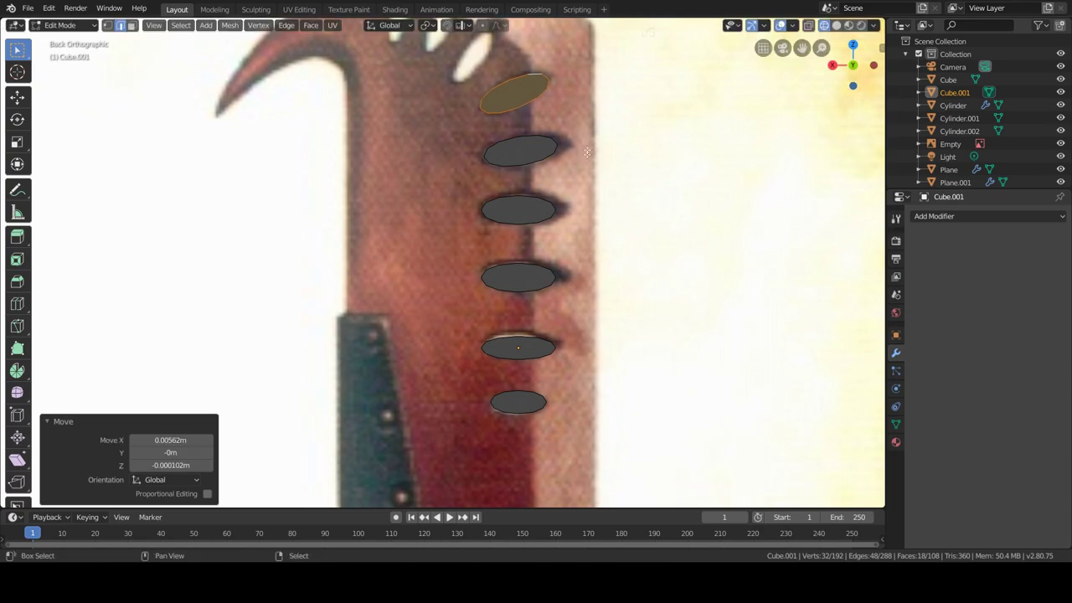
{"action": "middle_click_drag", "start_coordinate": [592, 158], "coordinate": [594, 195], "text": "shift"}
{"action": "left_click", "coordinate": [588, 176]}
- Move and shrink the top ovals, placing the last copy toward the curved tip
{"action": "key", "text": "g"}
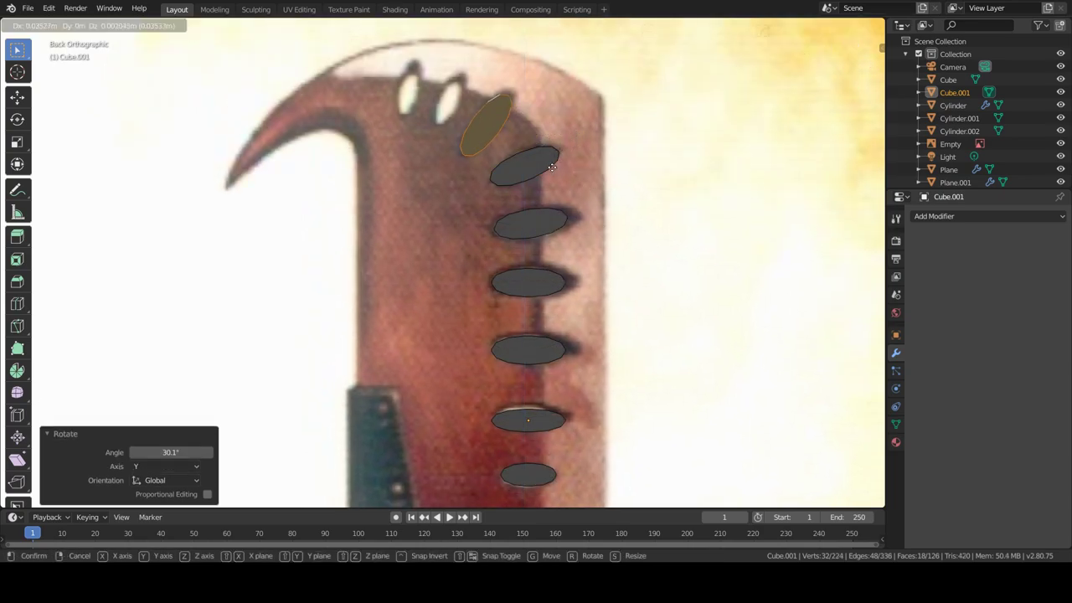
{"action": "left_click", "coordinate": [552, 168]}
{"action": "key", "text": "s"}
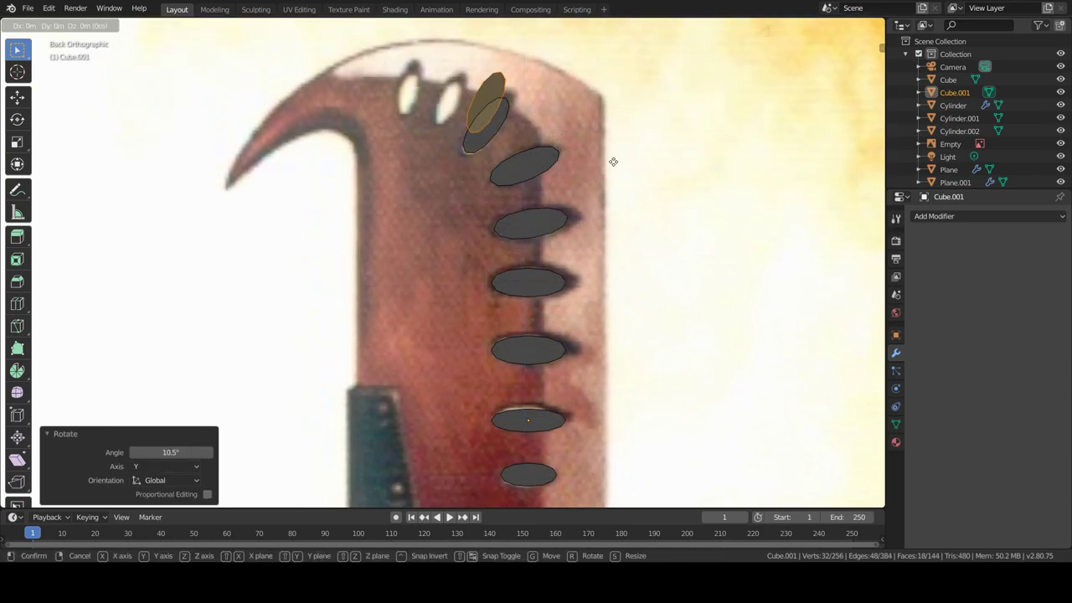
{"action": "left_click", "coordinate": [577, 151]}
{"action": "key", "text": "s"}
{"action": "left_click", "coordinate": [591, 176]}
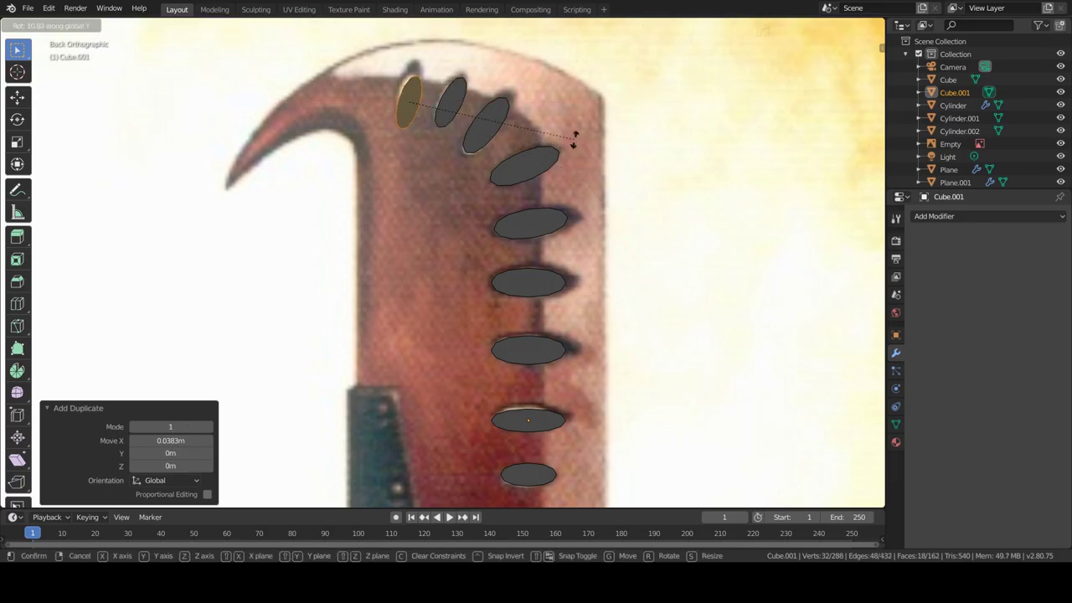
{"action": "left_click", "coordinate": [592, 198]}
{"action": "middle_click_drag", "start_coordinate": [592, 197], "coordinate": [748, 113]}
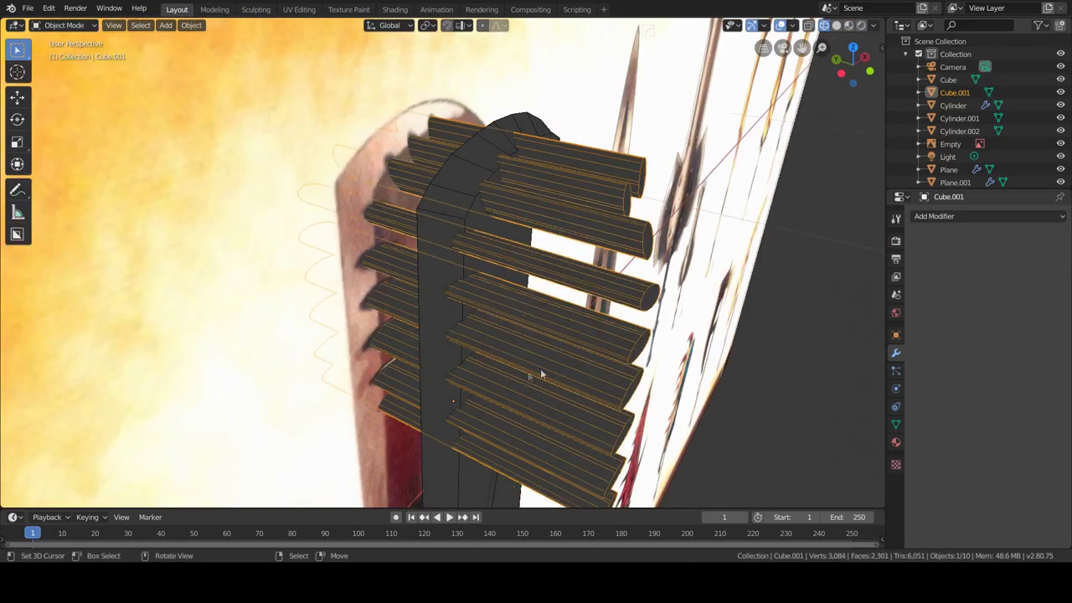
- Cut the oval holes through the blade with a Boolean Difference using the oval cutters
{"action": "middle_click_drag", "start_coordinate": [638, 214], "coordinate": [431, 179]}
{"action": "key", "text": "ctrl+minus"}
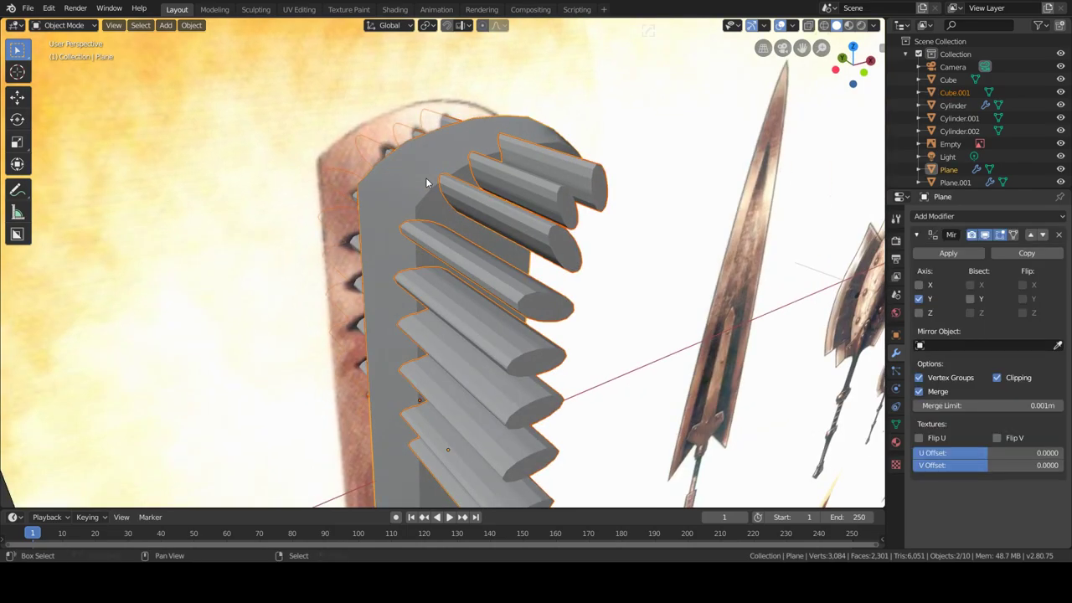
{"action": "key", "text": "ctrl+shift+b"}
{"action": "left_click", "coordinate": [491, 246]}
{"action": "mouse_move", "coordinate": [502, 295]}
{"action": "middle_mouse_down"}
{"action": "mouse_move", "coordinate": [483, 292]}
{"action": "mouse_move", "coordinate": [447, 225]}
{"action": "middle_mouse_up"}
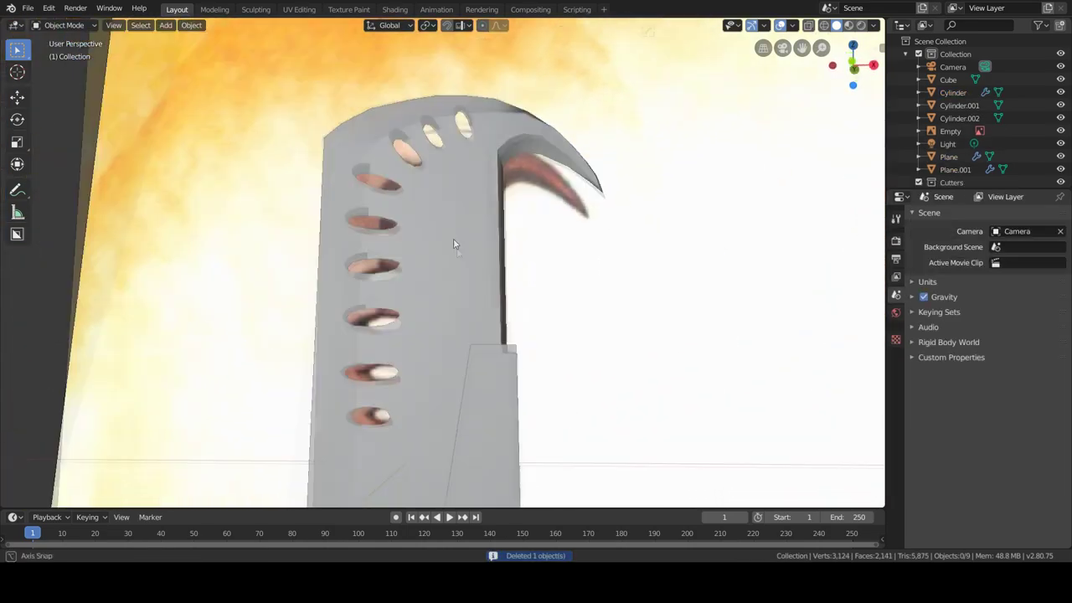
- Switch the blade into Edit Mode and select the edge loop around a hole
{"action": "left_click", "coordinate": [447, 226]}
{"action": "key", "text": "Tab"}
{"action": "scroll", "coordinate": [378, 193], "scroll_direction": "up", "scroll_amount": 5}
{"action": "middle_click_drag", "start_coordinate": [398, 451], "coordinate": [405, 319]}
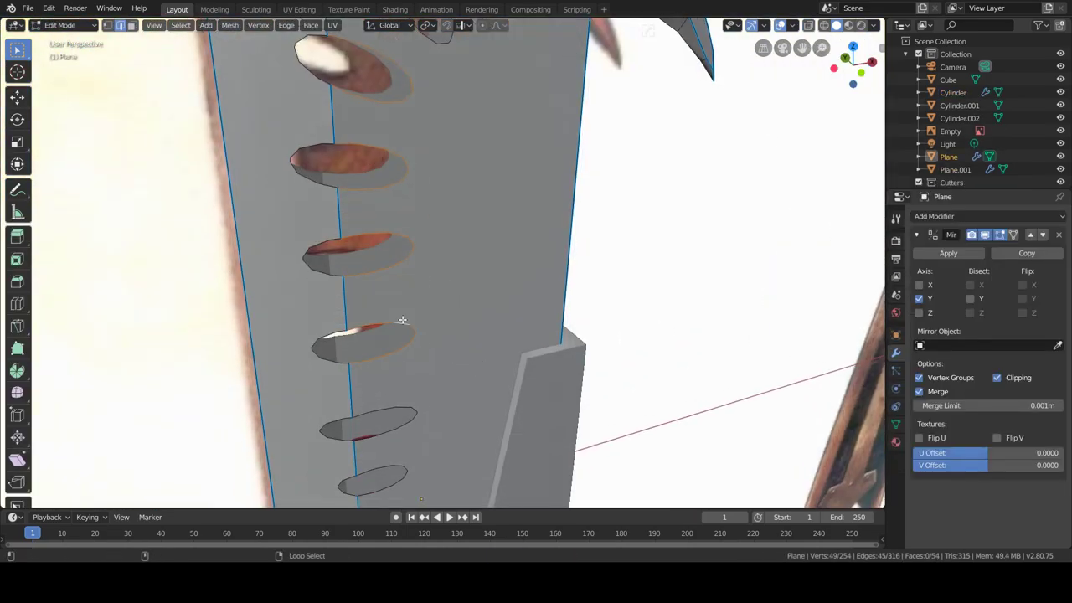
{"action": "middle_click_drag", "start_coordinate": [396, 120], "coordinate": [386, 182], "text": "shift"}
{"action": "middle_click_drag", "start_coordinate": [507, 84], "coordinate": [473, 101]}
{"action": "left_click", "coordinate": [473, 101], "text": "alt+shift"}
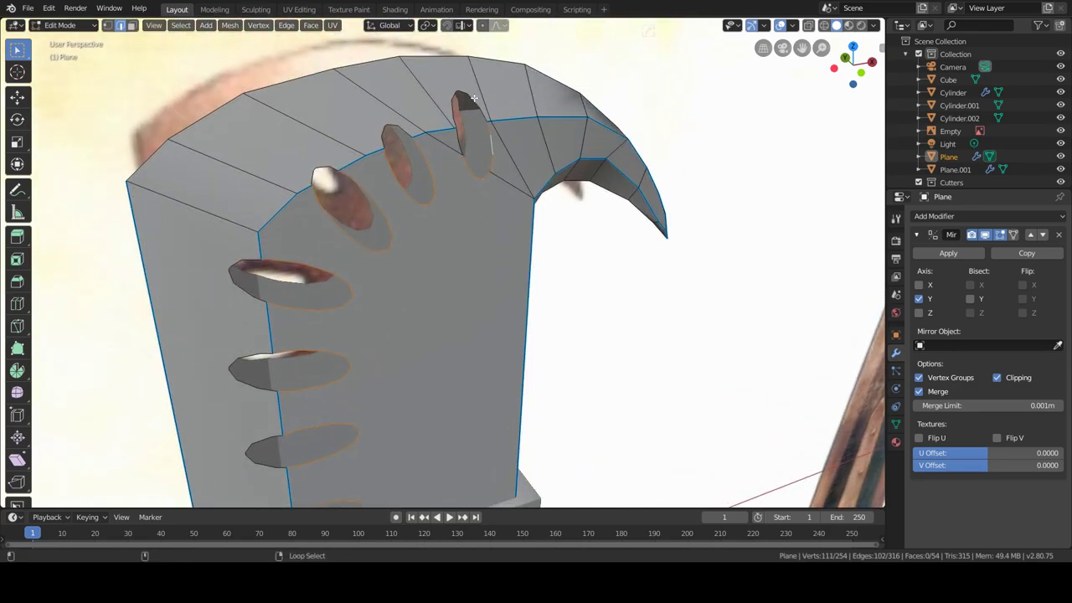
- Add the other holes' edge loops and extrude the hole rims, returning to Object Mode
{"action": "left_click", "coordinate": [250, 406], "text": "alt+shift"}
{"action": "middle_click_drag", "start_coordinate": [250, 406], "coordinate": [286, 177], "text": "shift"}
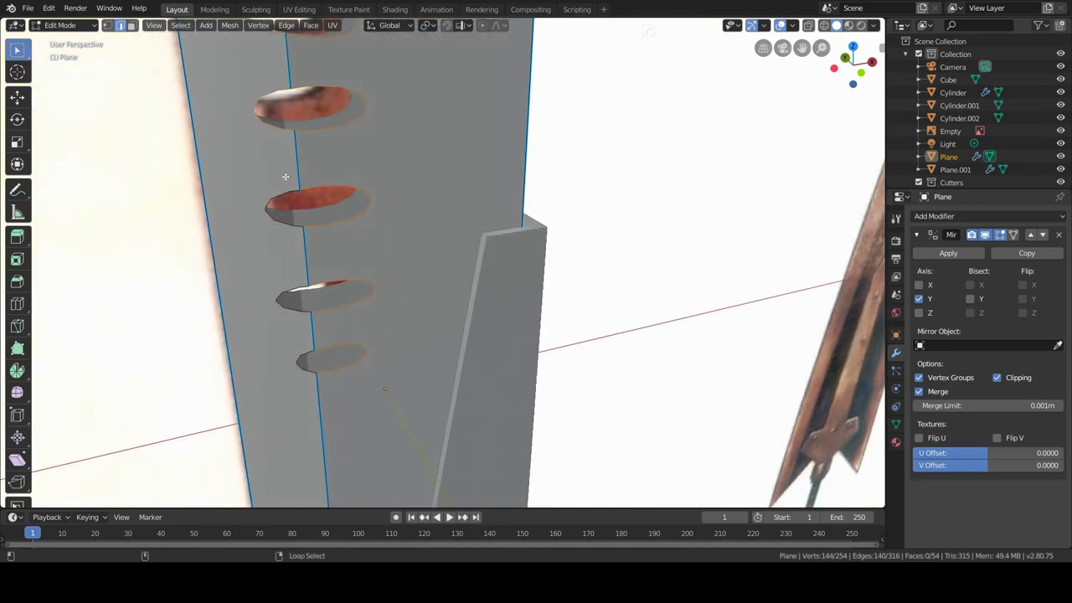
{"action": "middle_click_drag", "start_coordinate": [273, 329], "coordinate": [520, 350]}
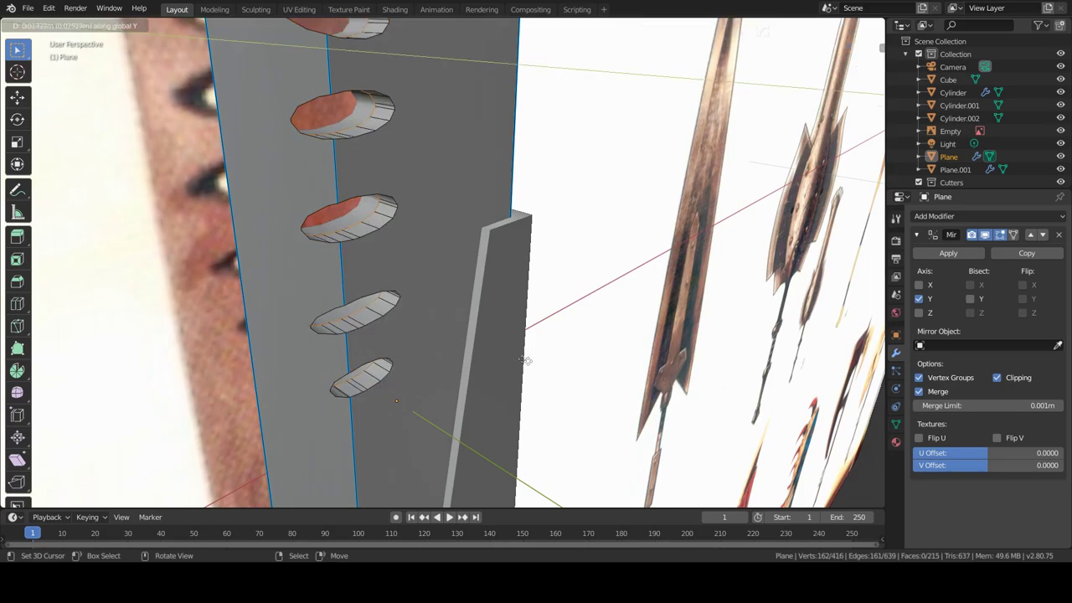
{"action": "left_click", "coordinate": [524, 360]}
{"action": "key", "text": "Tab"}
{"action": "middle_click_drag", "start_coordinate": [449, 263], "coordinate": [380, 198]}
{"action": "scroll", "coordinate": [360, 226], "scroll_direction": "up", "scroll_amount": 2}
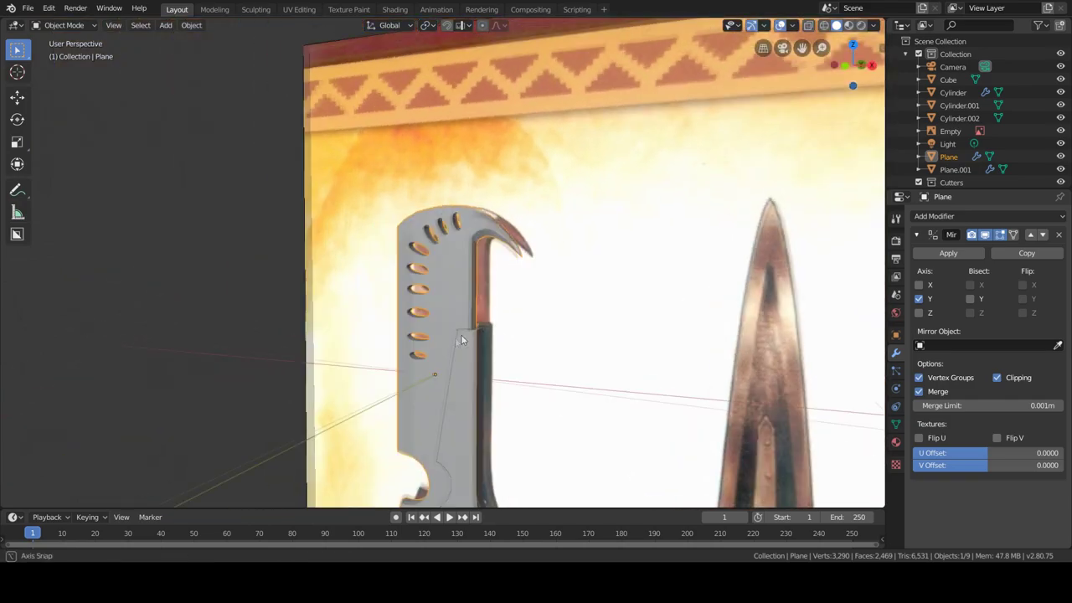
{"action": "key", "text": "shift+a"}
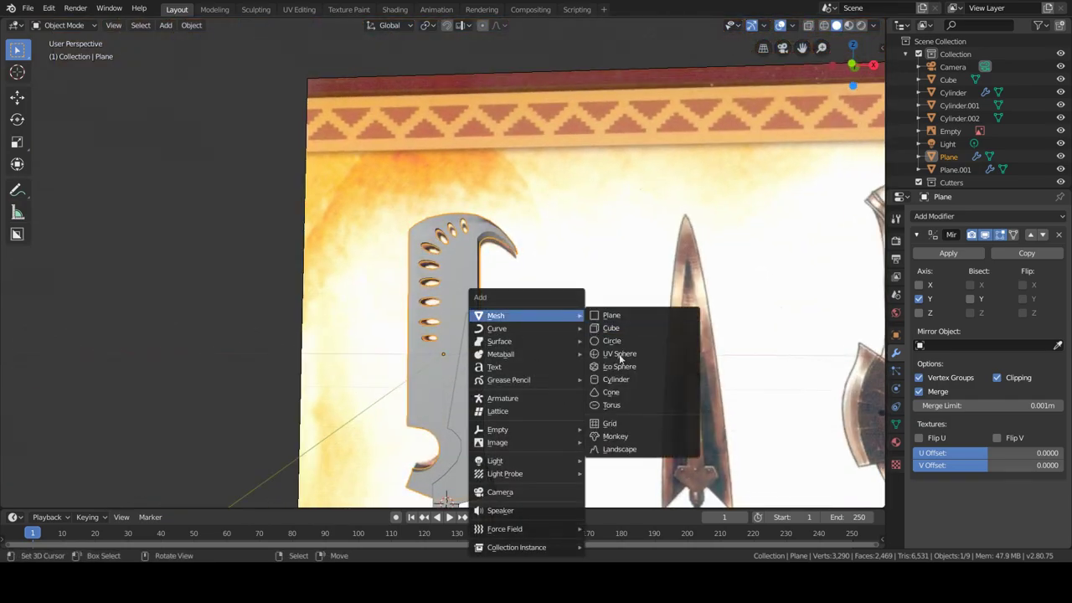
- Add a 24-sided cylinder, rotate it 90° about X, and scale it down
{"action": "left_click", "coordinate": [624, 380]}
{"action": "type", "text": "24"}
{"action": "key", "text": "Return"}
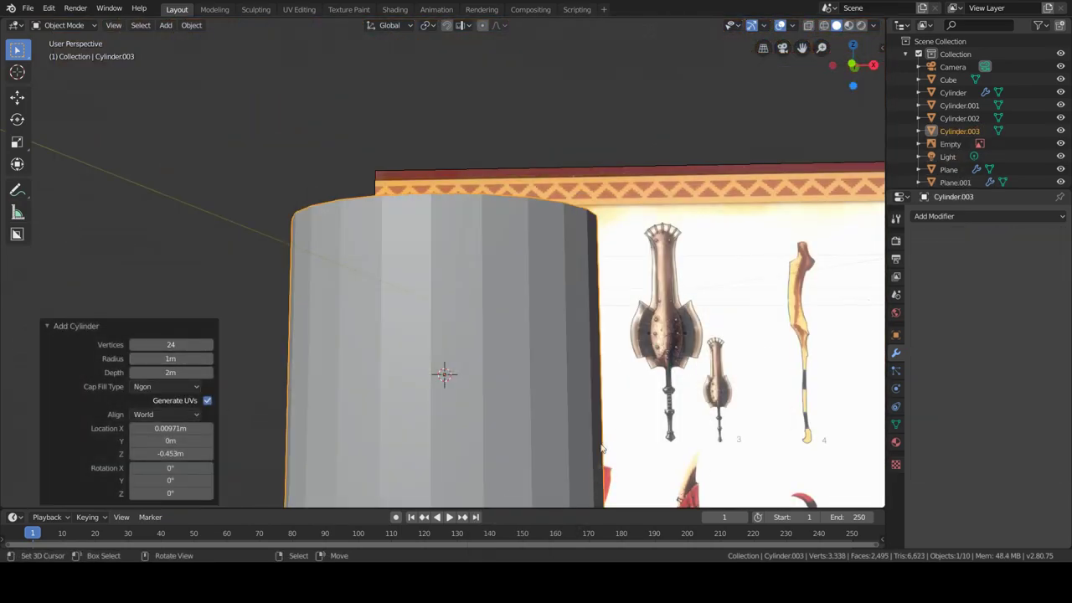
{"action": "type", "text": "rx90"}
{"action": "key", "text": "Return"}
{"action": "key", "text": "KP_1"}
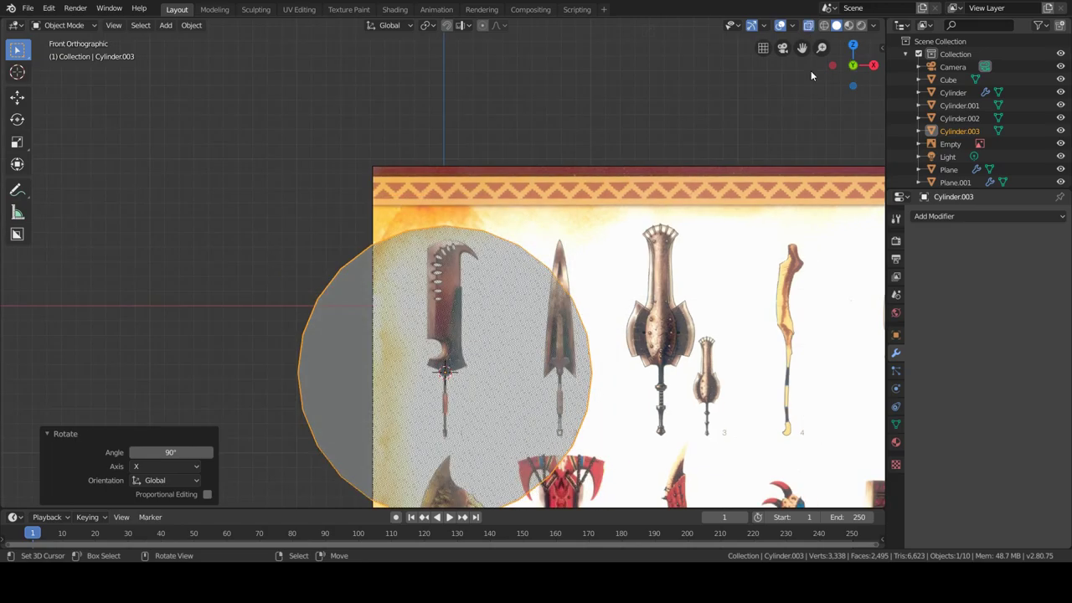
{"action": "scroll", "coordinate": [527, 372], "scroll_direction": "up", "scroll_amount": 3}
{"action": "key", "text": "s"}
{"action": "left_click", "coordinate": [526, 373]}
- Move the cylinder over the guard's rivet spot and shrink it to rivet size
{"action": "key", "text": "g"}
{"action": "key", "text": "z"}
{"action": "left_click", "coordinate": [526, 373]}
{"action": "scroll", "coordinate": [527, 372], "scroll_direction": "up", "scroll_amount": 5}
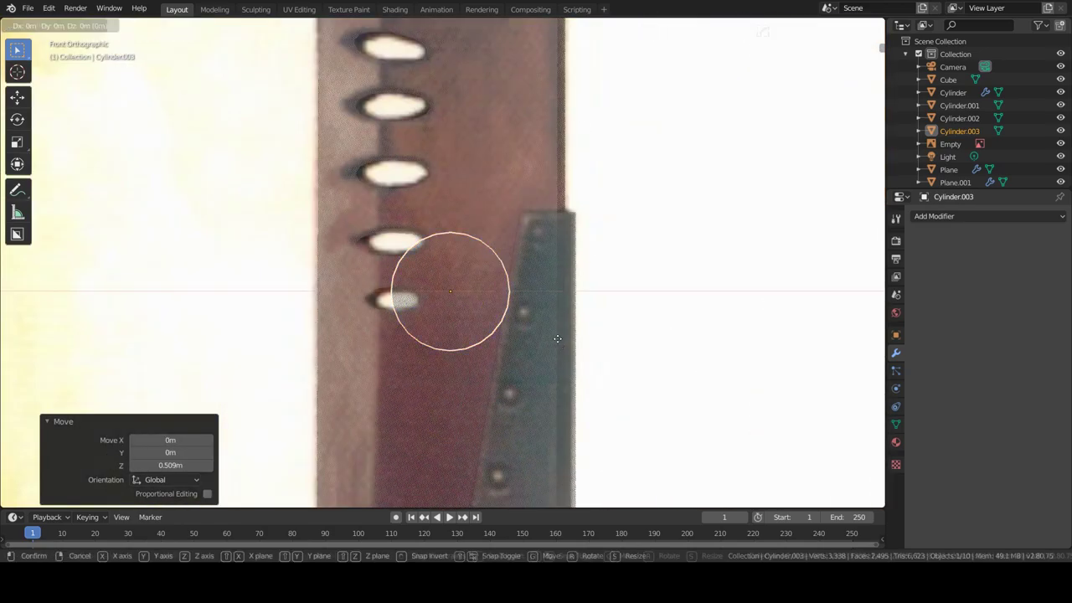
{"action": "key", "text": "g"}
{"action": "key", "text": "x"}
{"action": "left_click", "coordinate": [668, 321]}
{"action": "key", "text": "s"}
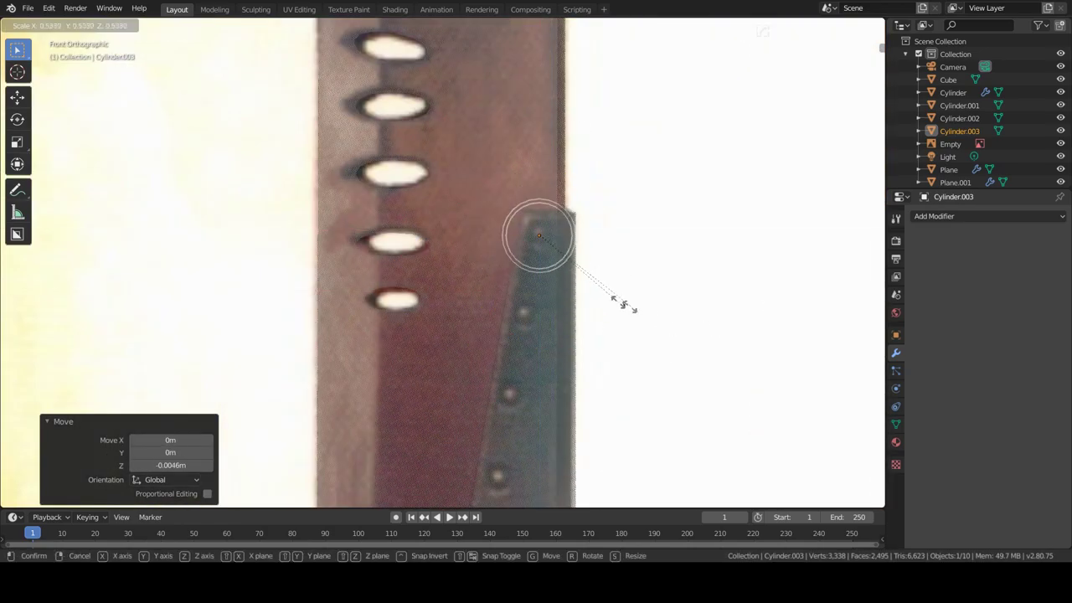
- Slide the rivet along Y to sit against the guard plate, viewed from the front
{"action": "scroll", "coordinate": [587, 350], "scroll_direction": "down", "scroll_amount": 2}
{"action": "scroll", "coordinate": [601, 345], "scroll_direction": "up", "scroll_amount": 2}
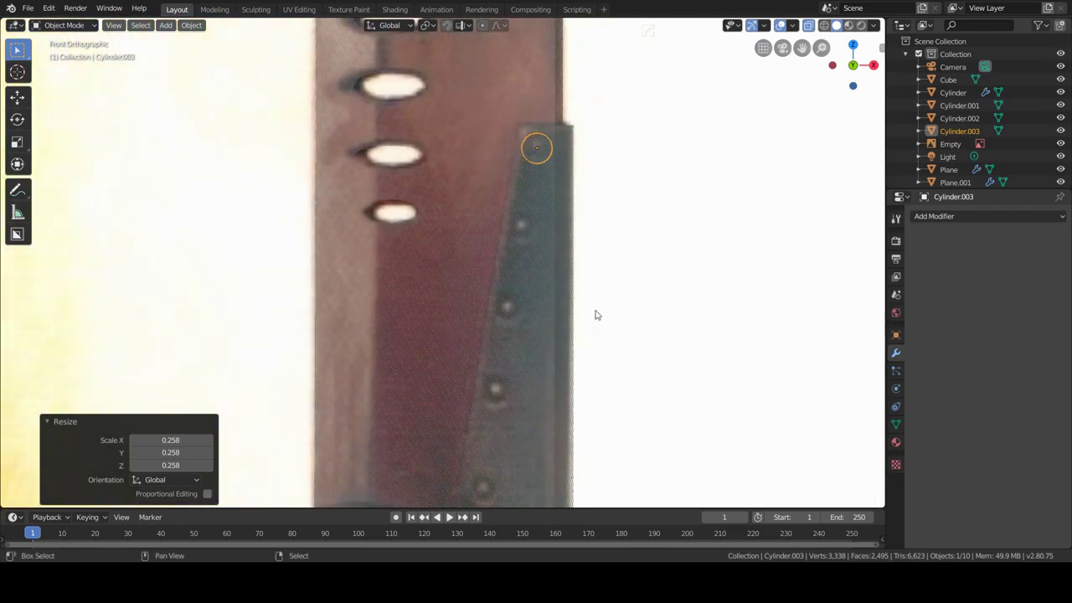
{"action": "mouse_move", "coordinate": [595, 313]}
{"action": "middle_mouse_down"}
{"action": "mouse_move", "coordinate": [659, 356]}
{"action": "mouse_move", "coordinate": [407, 277]}
{"action": "middle_mouse_up"}
{"action": "key", "text": "z"}
{"action": "key", "text": "g"}
{"action": "key", "text": "y"}
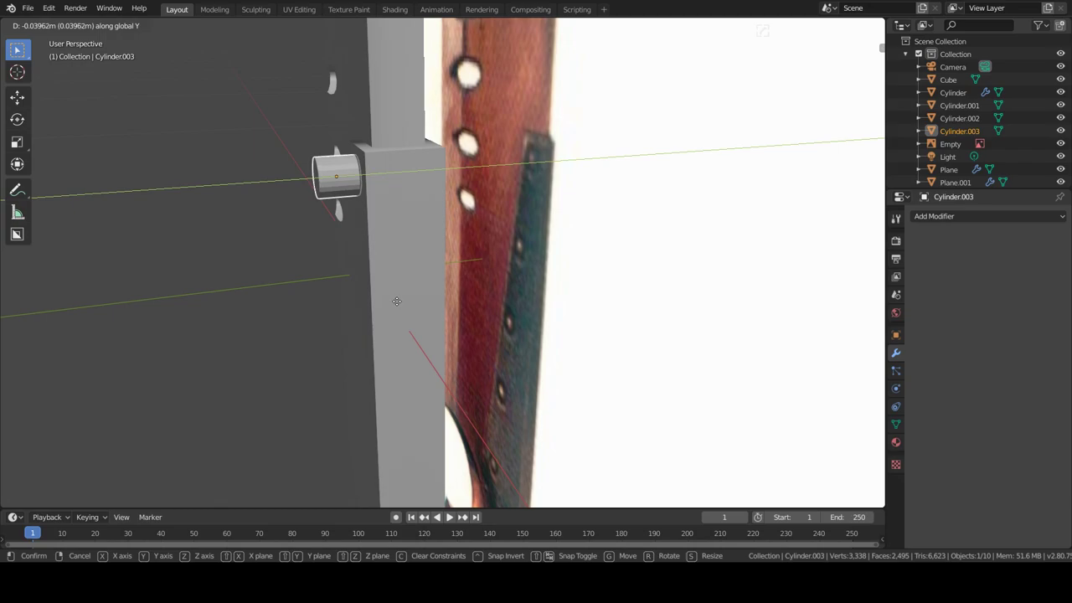
{"action": "left_click", "coordinate": [406, 301]}
{"action": "key", "text": "KP_1"}
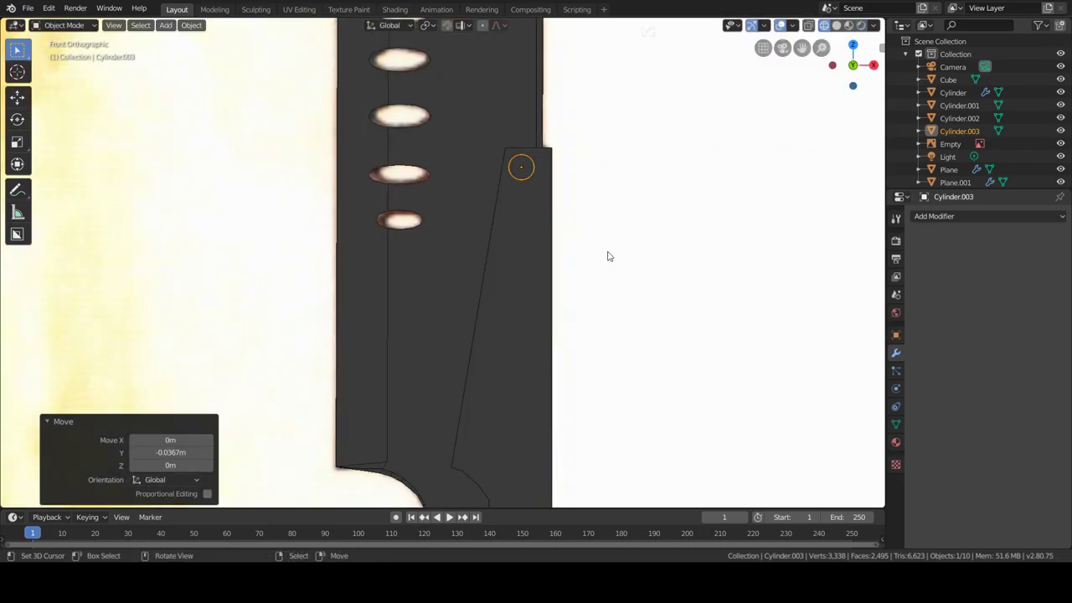
- In X-ray, duplicate the rivet down the guard edge and onto the lower guard, selecting all copies
{"action": "left_click", "coordinate": [809, 25]}
{"action": "key", "text": "g"}
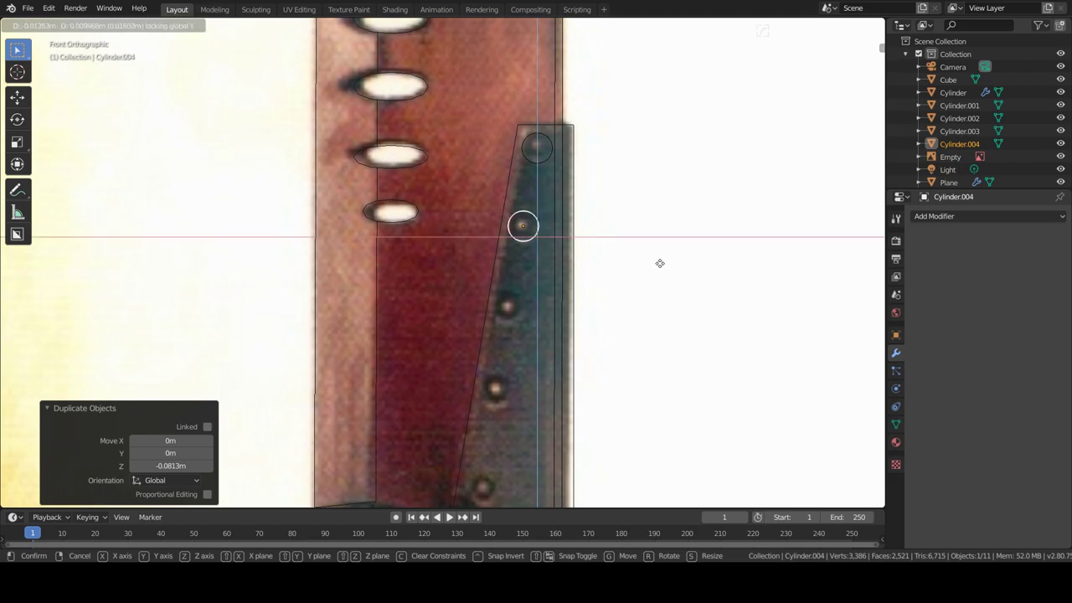
{"action": "left_click", "coordinate": [661, 262]}
{"action": "left_click", "coordinate": [651, 342]}
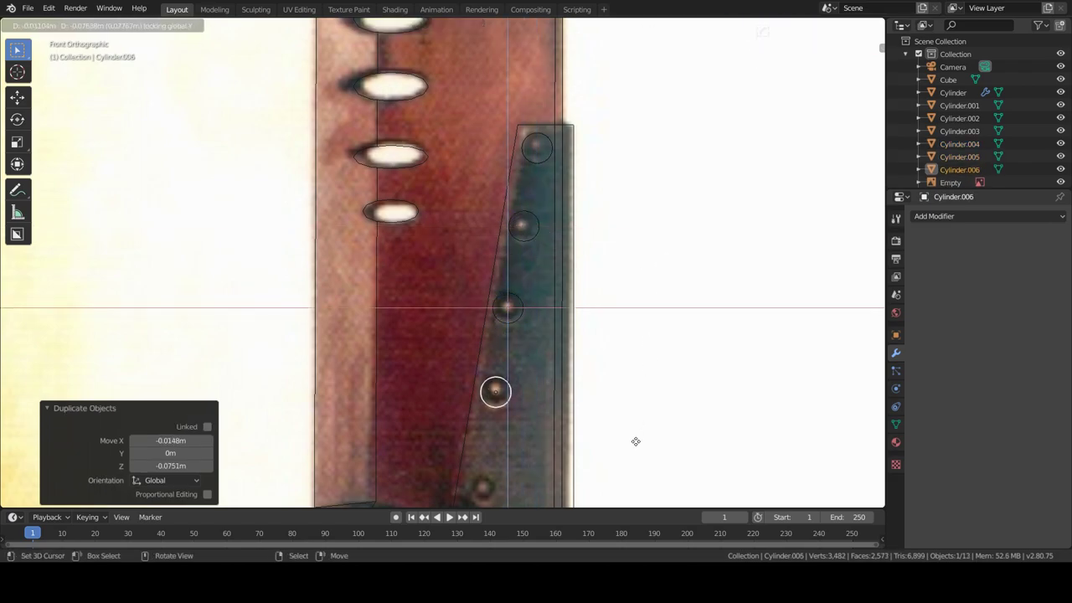
{"action": "key", "text": "shift+d"}
{"action": "left_click", "coordinate": [659, 276]}
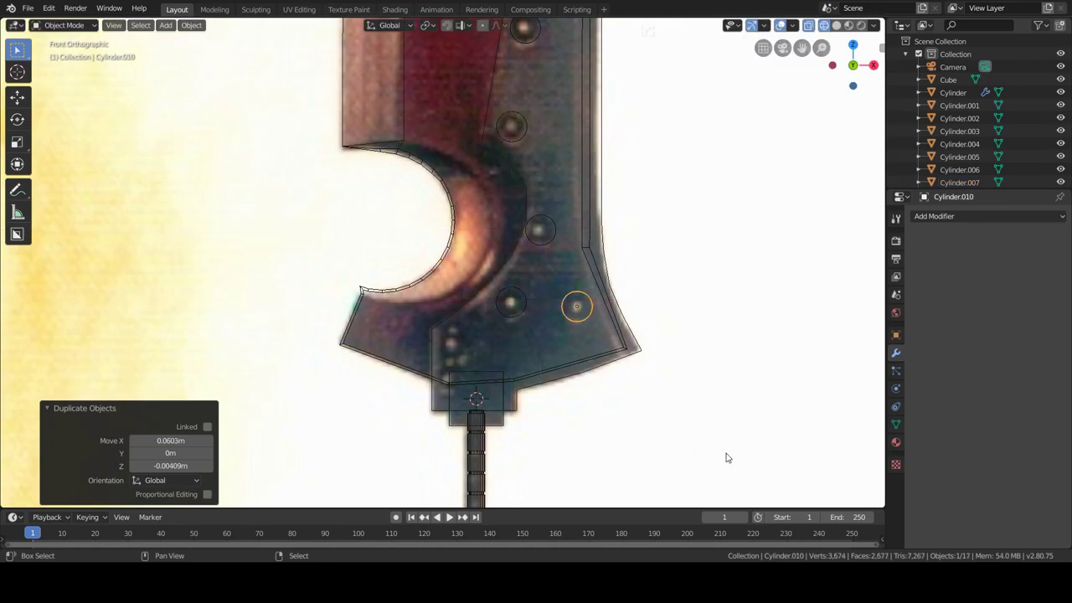
{"action": "left_click", "coordinate": [599, 490]}
{"action": "middle_click_drag", "start_coordinate": [600, 490], "coordinate": [568, 334]}
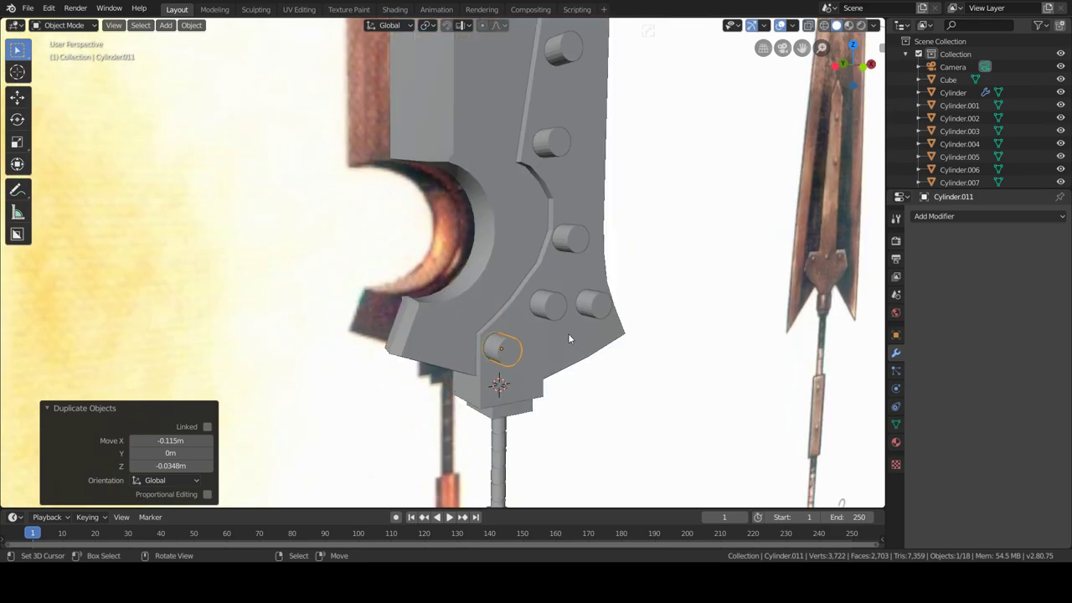
{"action": "middle_click_drag", "start_coordinate": [554, 157], "coordinate": [546, 136]}
{"action": "left_click", "coordinate": [546, 136], "text": "shift"}
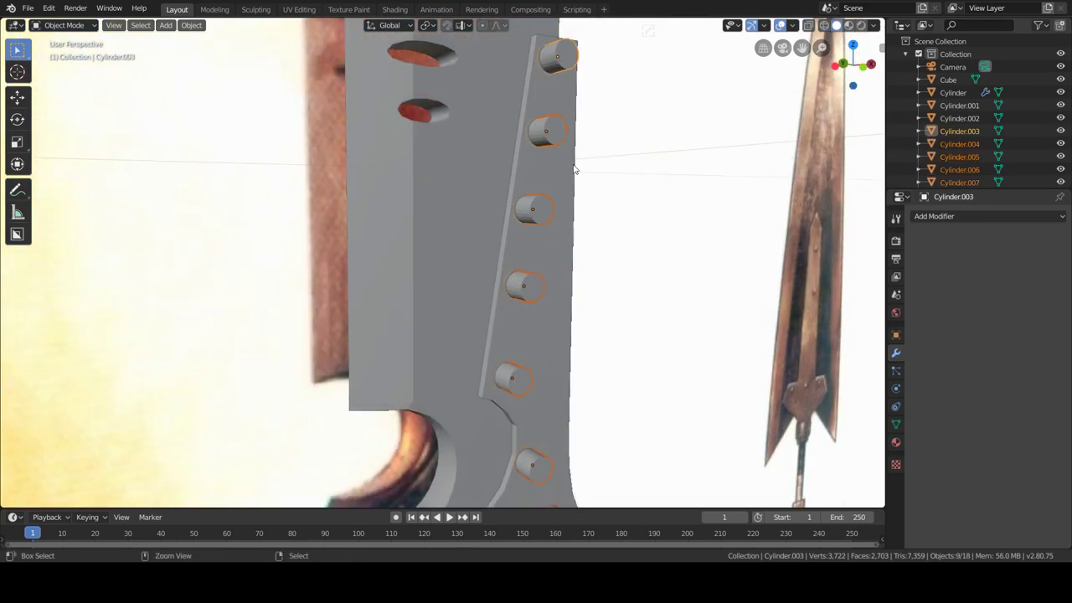
{"action": "key", "text": "Tab"}
- Select the rivets and shift them along the Y axis to a new depth
{"action": "middle_click_drag", "start_coordinate": [574, 169], "coordinate": [591, 140]}
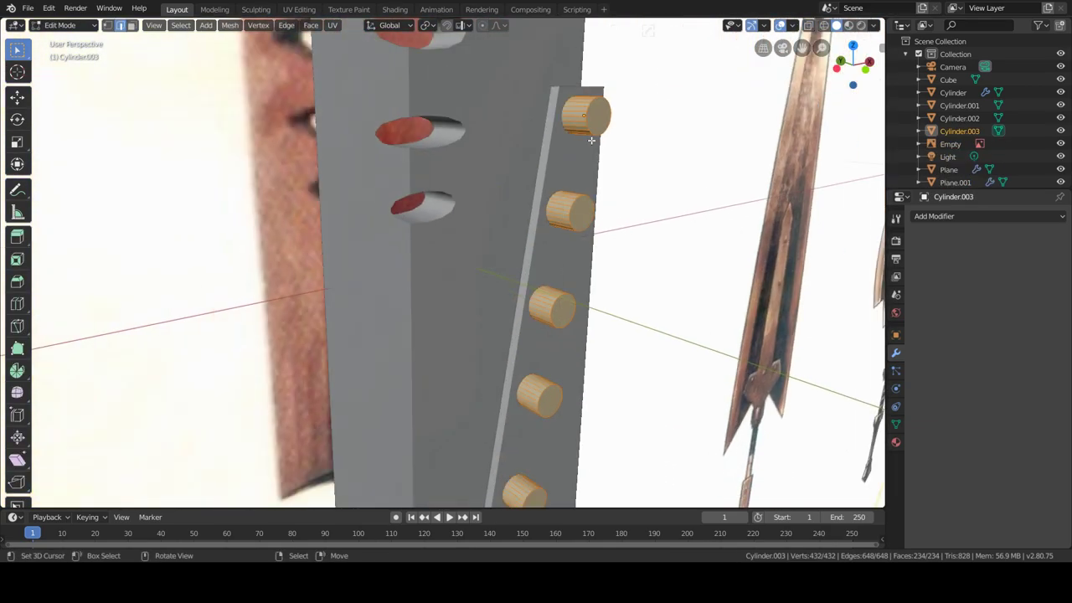
{"action": "key", "text": "q"}
{"action": "left_click", "coordinate": [569, 234]}
{"action": "left_click", "coordinate": [567, 148]}
{"action": "key", "text": "g"}
{"action": "key", "text": "y"}
{"action": "left_click", "coordinate": [607, 220]}
{"action": "scroll", "coordinate": [496, 299], "scroll_direction": "down", "scroll_amount": 5}
{"action": "scroll", "coordinate": [575, 310], "scroll_direction": "up", "scroll_amount": 5}
{"action": "mouse_move", "coordinate": [574, 311]}
{"action": "middle_mouse_down"}
{"action": "mouse_move", "coordinate": [538, 355]}
{"action": "mouse_move", "coordinate": [661, 360]}
{"action": "middle_mouse_up"}
- Flatten the rivets on Y to 0.314 and seat them against the guard surface
{"action": "key", "text": "s"}
{"action": "key", "text": "y"}
{"action": "left_click", "coordinate": [603, 327]}
{"action": "key", "text": "g"}
{"action": "key", "text": "y"}
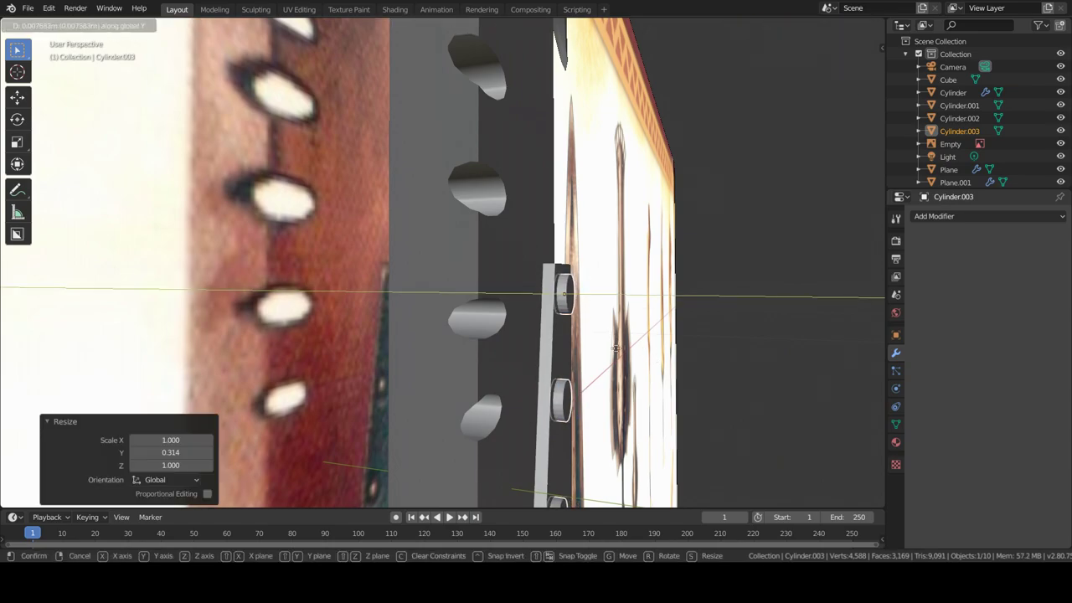
{"action": "left_click", "coordinate": [573, 336]}
{"action": "scroll", "coordinate": [573, 336], "scroll_direction": "up", "scroll_amount": 3}
- Add loop cuts around each rivet
{"action": "key", "text": "Tab"}
{"action": "key", "text": "ctrl+r"}
{"action": "left_click", "coordinate": [552, 369]}
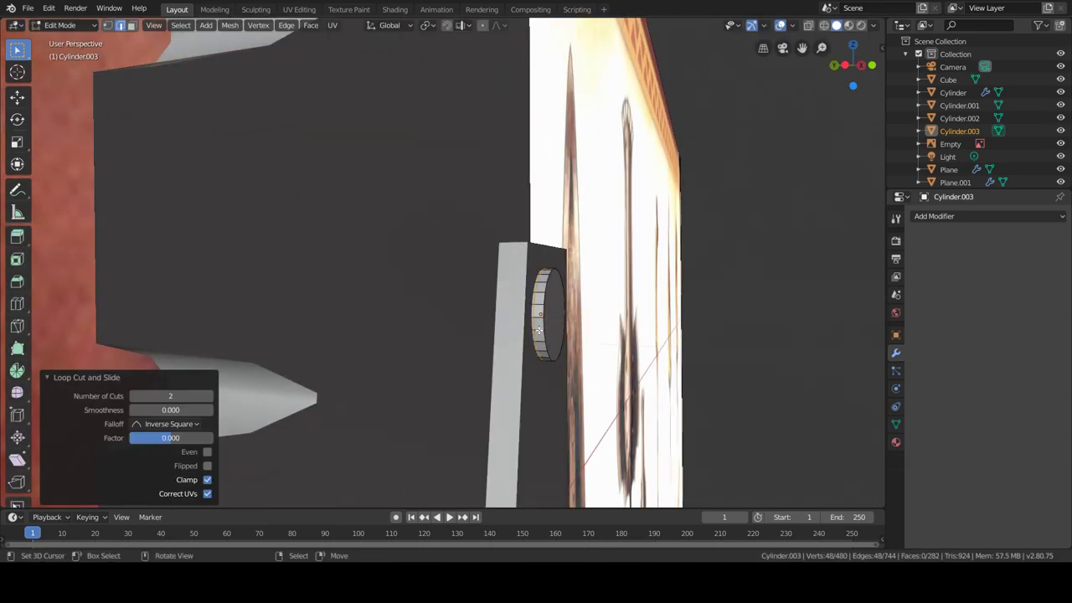
{"action": "key", "text": "ctrl+r"}
{"action": "left_click", "coordinate": [561, 389]}
{"action": "middle_click_drag", "start_coordinate": [561, 389], "coordinate": [533, 220]}
{"action": "left_click", "coordinate": [497, 475]}
{"action": "mouse_move", "coordinate": [496, 476]}
{"action": "middle_mouse_down"}
{"action": "mouse_move", "coordinate": [534, 386]}
{"action": "mouse_move", "coordinate": [500, 315]}
{"action": "mouse_move", "coordinate": [566, 393]}
{"action": "middle_mouse_up"}
{"action": "left_click", "coordinate": [541, 403]}
{"action": "left_click", "coordinate": [416, 419]}
{"action": "mouse_move", "coordinate": [416, 420]}
{"action": "middle_mouse_down"}
{"action": "mouse_move", "coordinate": [379, 321]}
{"action": "mouse_move", "coordinate": [419, 251]}
{"action": "middle_mouse_up"}
- Shrink the first rivet's cap face with smooth proportional falloff into a dome
{"action": "left_click", "coordinate": [446, 26]}
{"action": "left_click", "coordinate": [469, 25]}
{"action": "left_click", "coordinate": [502, 189]}
{"action": "middle_click_drag", "start_coordinate": [502, 188], "coordinate": [645, 262]}
{"action": "key", "text": "s"}
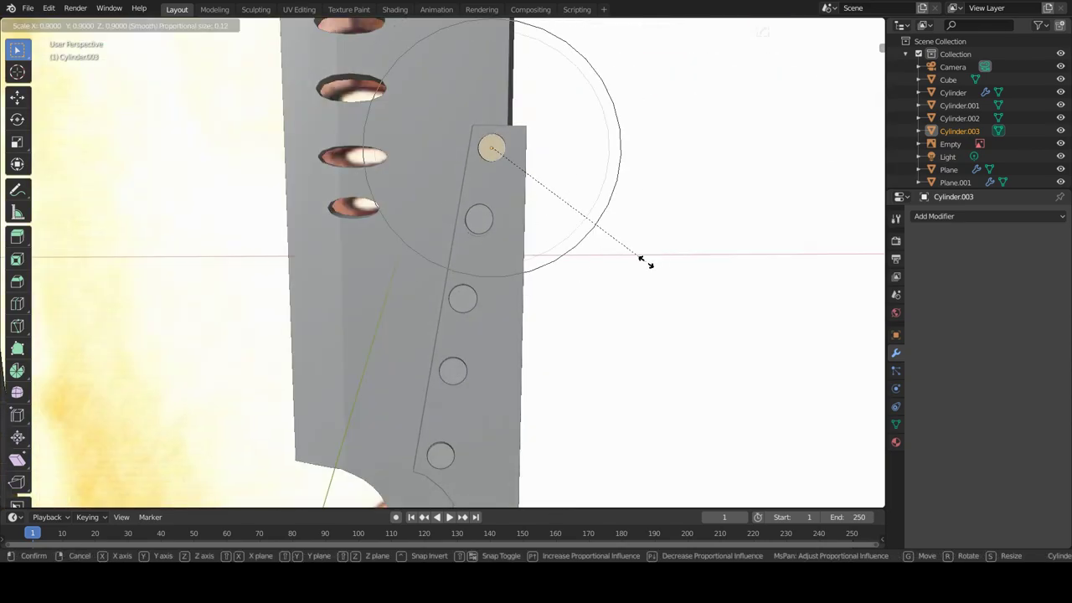
{"action": "left_click", "coordinate": [570, 216]}
{"action": "middle_click_drag", "start_coordinate": [570, 216], "coordinate": [662, 246]}
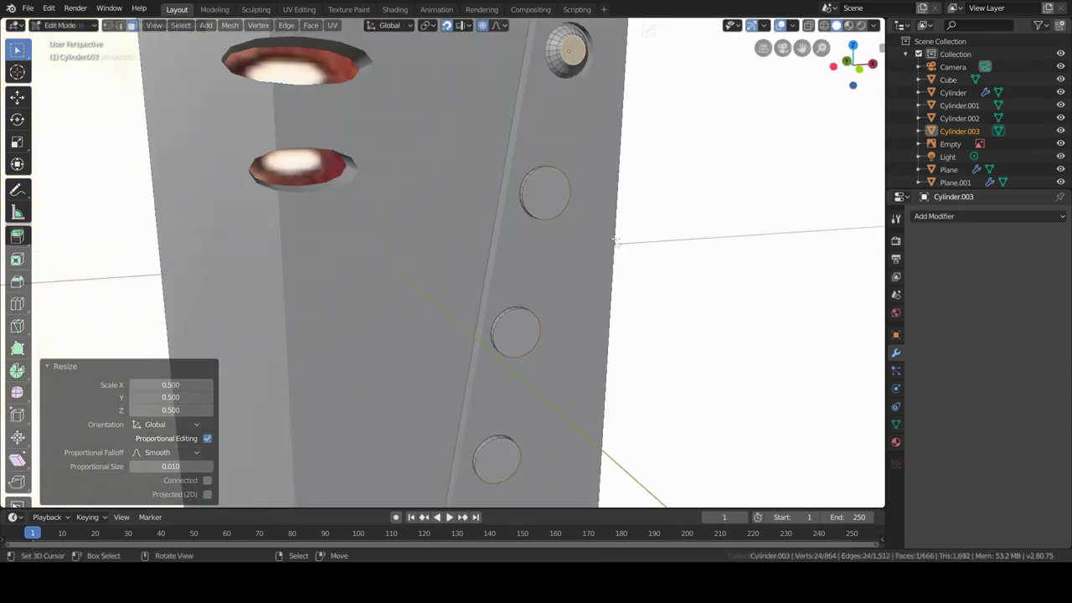
- Dome the caps of the top, second, third and fourth rivets along the guard edge
{"action": "key", "text": "s"}
{"action": "left_click", "coordinate": [735, 268]}
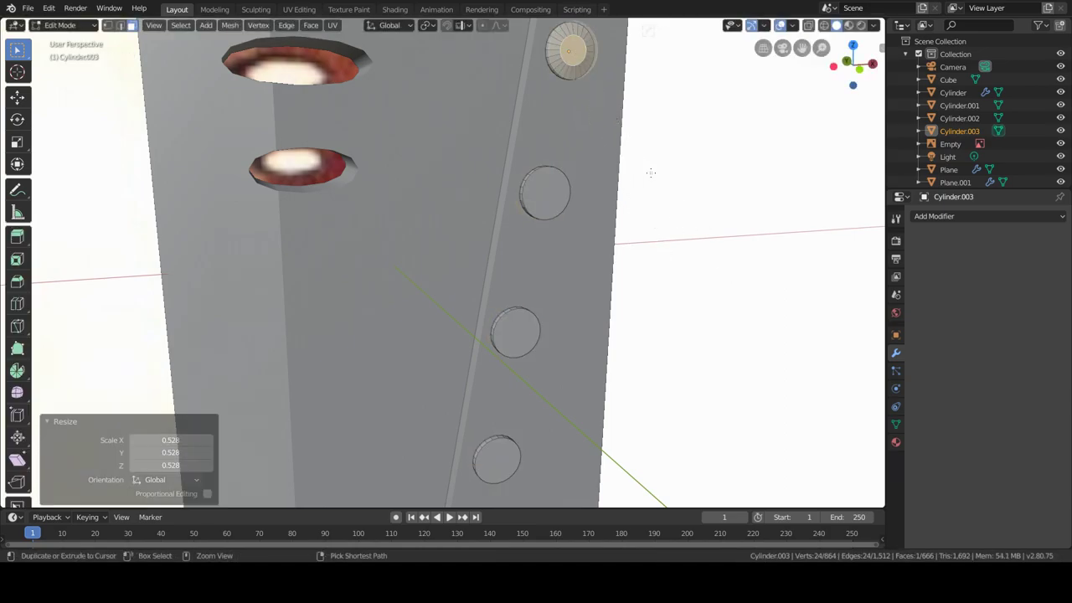
{"action": "key", "text": "s"}
{"action": "left_click", "coordinate": [649, 158]}
{"action": "left_click", "coordinate": [545, 191]}
{"action": "key", "text": "s"}
{"action": "left_click", "coordinate": [636, 226]}
{"action": "left_click", "coordinate": [515, 332]}
{"action": "key", "text": "s"}
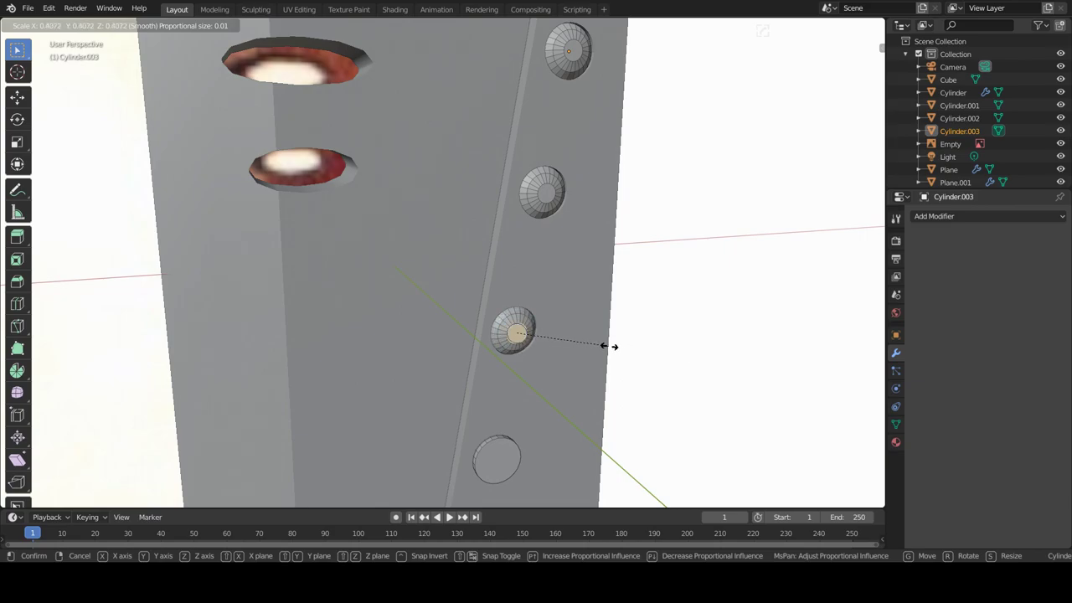
{"action": "left_click", "coordinate": [609, 345]}
{"action": "left_click", "coordinate": [496, 459]}
{"action": "key", "text": "s"}
{"action": "left_click", "coordinate": [617, 438]}
- Dome the caps of the next two rivets on the lower guard
{"action": "middle_click_drag", "start_coordinate": [617, 438], "coordinate": [644, 361], "text": "shift"}
{"action": "key", "text": "s"}
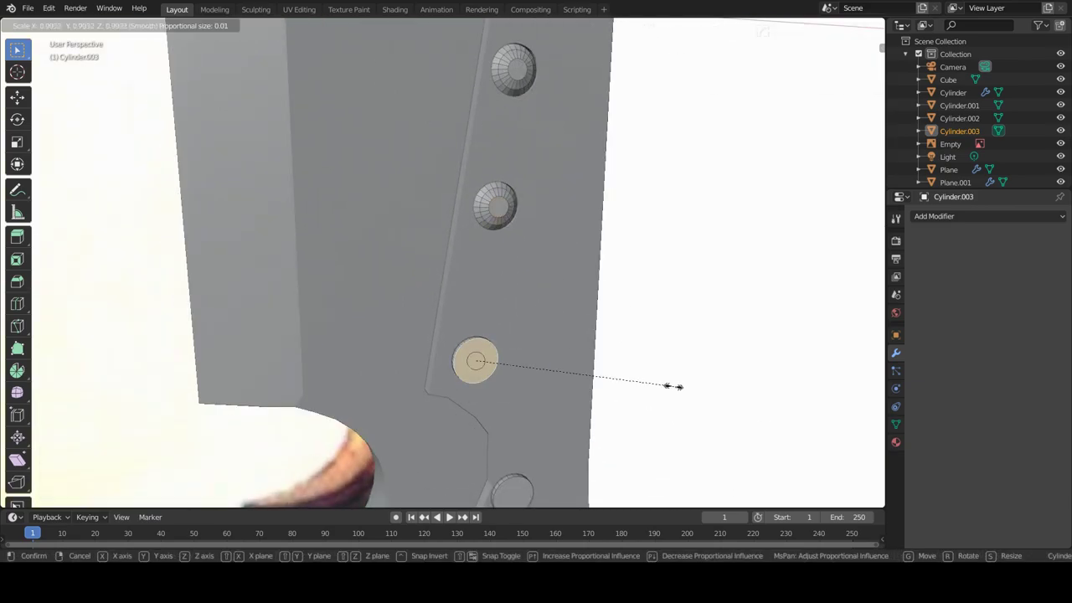
{"action": "left_click", "coordinate": [561, 359]}
{"action": "middle_click_drag", "start_coordinate": [561, 359], "coordinate": [558, 155], "text": "shift"}
{"action": "left_click", "coordinate": [512, 306]}
{"action": "key", "text": "s"}
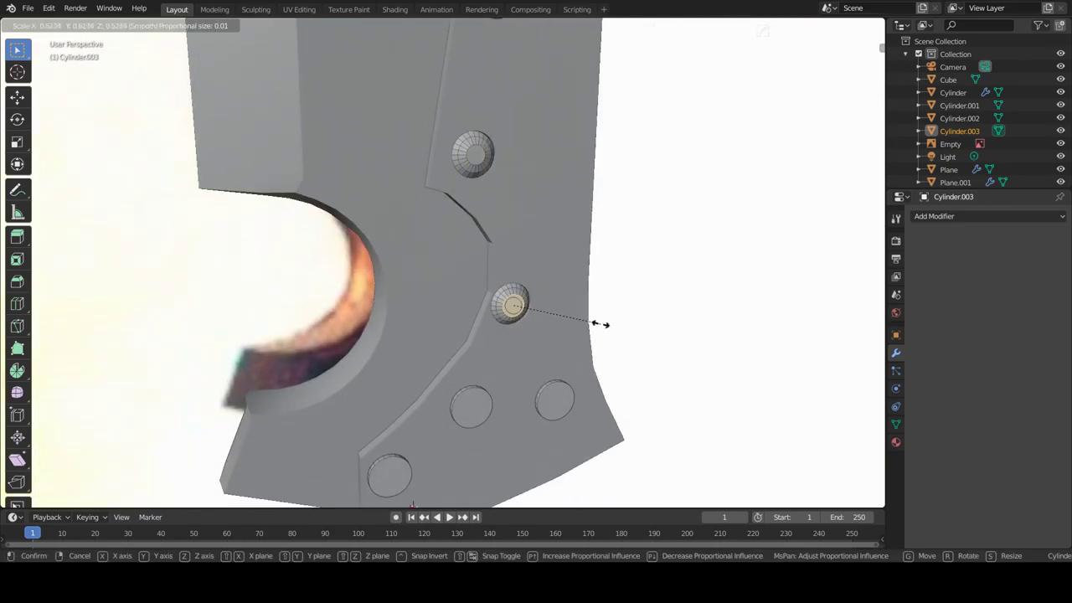
{"action": "left_click", "coordinate": [583, 321]}
- Dome the lower, right-hand and bottom rivet caps, then return to Object Mode
{"action": "left_click", "coordinate": [470, 407]}
{"action": "key", "text": "s"}
{"action": "left_click", "coordinate": [557, 406]}
{"action": "left_click", "coordinate": [555, 401]}
{"action": "key", "text": "s"}
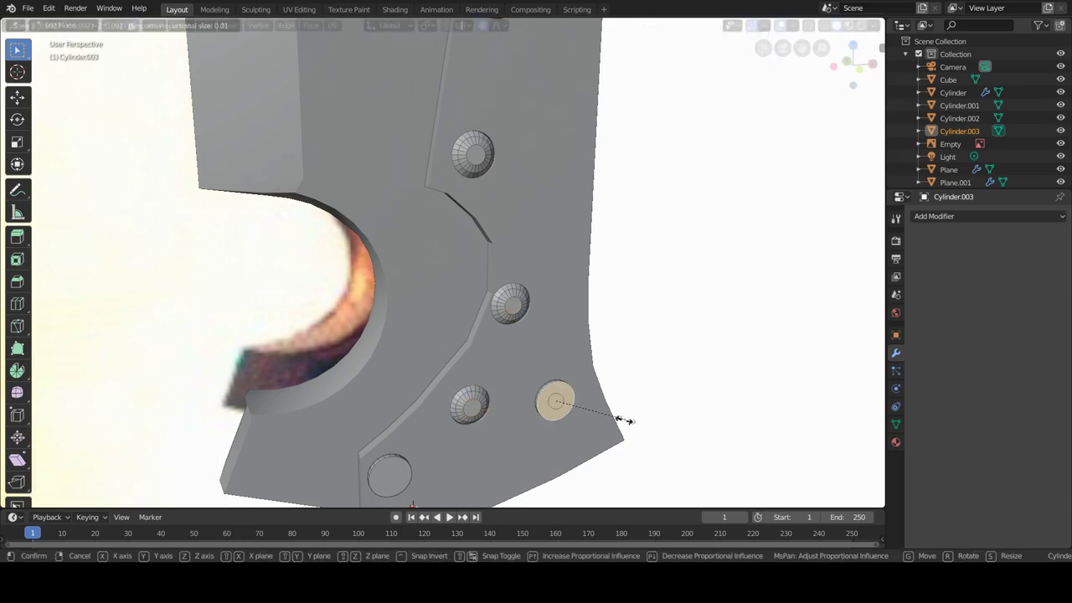
{"action": "left_click", "coordinate": [591, 413]}
{"action": "left_click", "coordinate": [389, 475]}
{"action": "key", "text": "s"}
{"action": "left_click", "coordinate": [497, 469]}
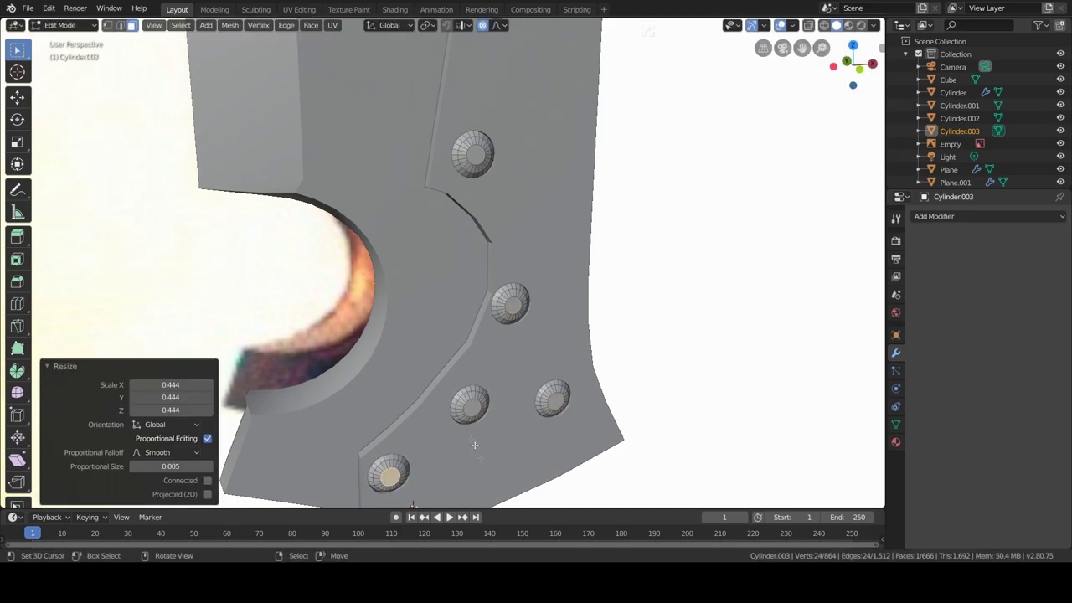
{"action": "mouse_move", "coordinate": [474, 443]}
{"action": "middle_mouse_down"}
{"action": "mouse_move", "coordinate": [519, 306]}
{"action": "mouse_move", "coordinate": [531, 326]}
{"action": "mouse_move", "coordinate": [468, 288]}
{"action": "mouse_move", "coordinate": [484, 358]}
{"action": "middle_mouse_up"}
{"action": "key", "text": "Tab"}
- Snap the 3D cursor to the world origin and set the rivets' origin to it
{"action": "left_click", "coordinate": [201, 32]}
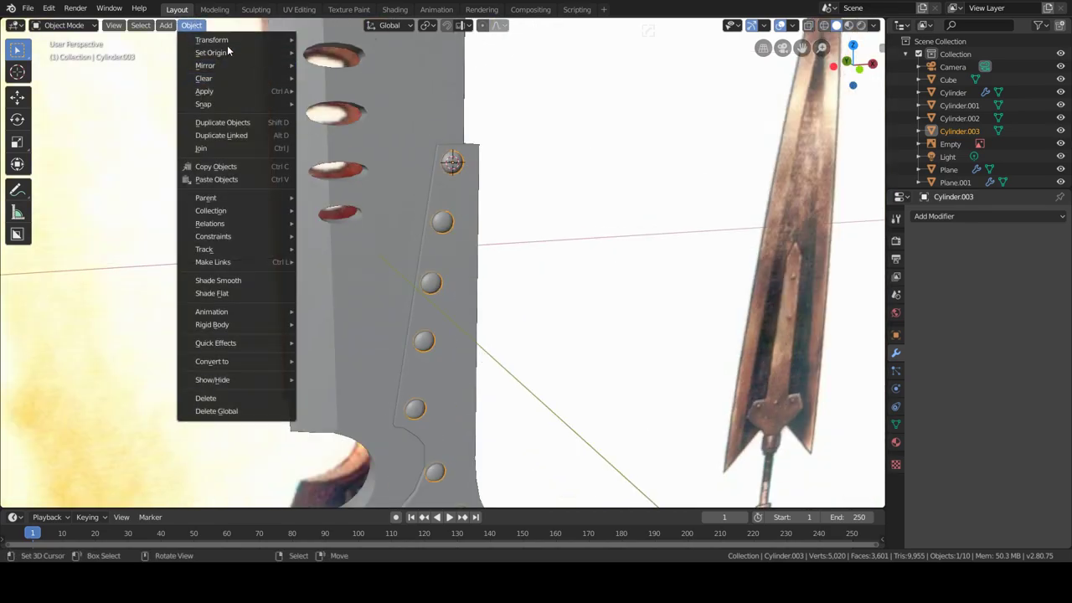
{"action": "left_click", "coordinate": [363, 81]}
{"action": "key", "text": "shift+s"}
{"action": "left_click", "coordinate": [409, 311]}
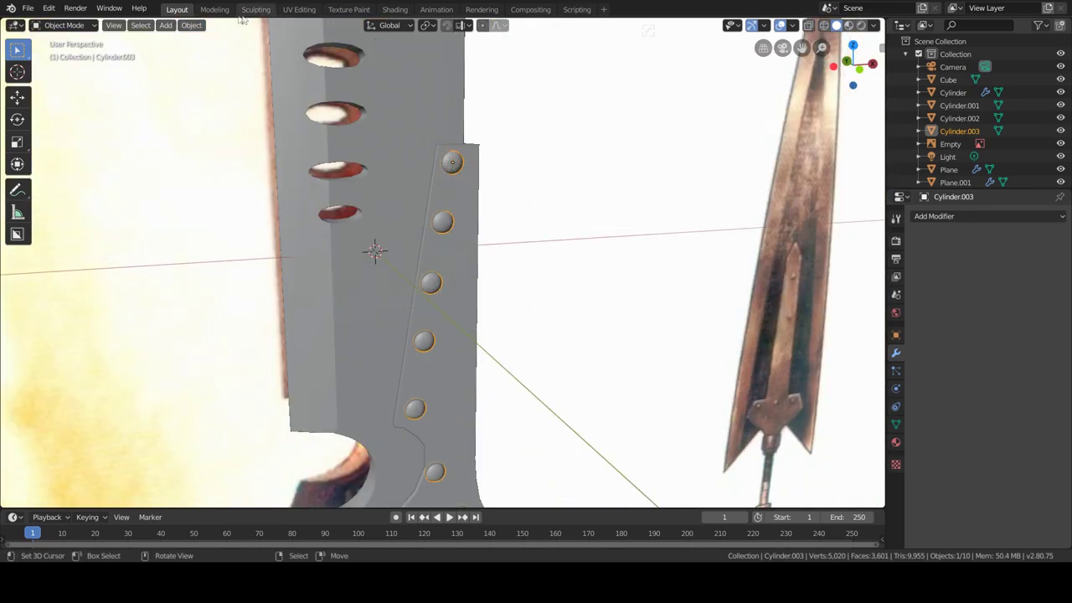
{"action": "left_click", "coordinate": [191, 25]}
{"action": "left_click", "coordinate": [343, 80]}
- Add a Mirror modifier to the rivets, mirroring across Z instead of X
{"action": "left_click", "coordinate": [929, 216]}
{"action": "left_click", "coordinate": [804, 364]}
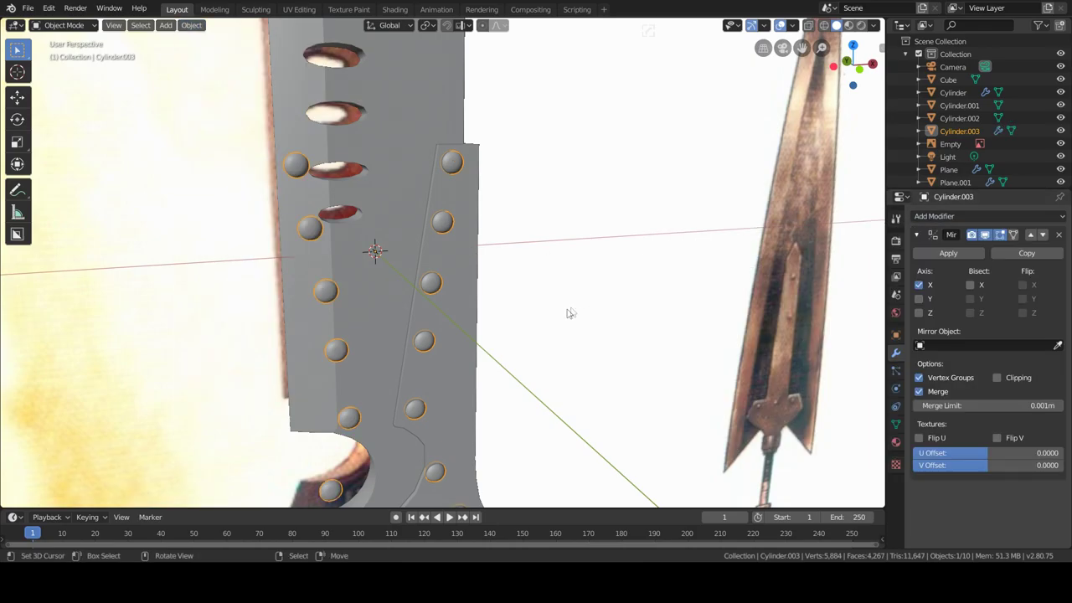
{"action": "mouse_move", "coordinate": [536, 318]}
{"action": "middle_mouse_down"}
{"action": "mouse_move", "coordinate": [586, 325]}
{"action": "mouse_move", "coordinate": [615, 266]}
{"action": "middle_mouse_up"}
{"action": "left_click", "coordinate": [918, 299]}
{"action": "left_click", "coordinate": [919, 313]}
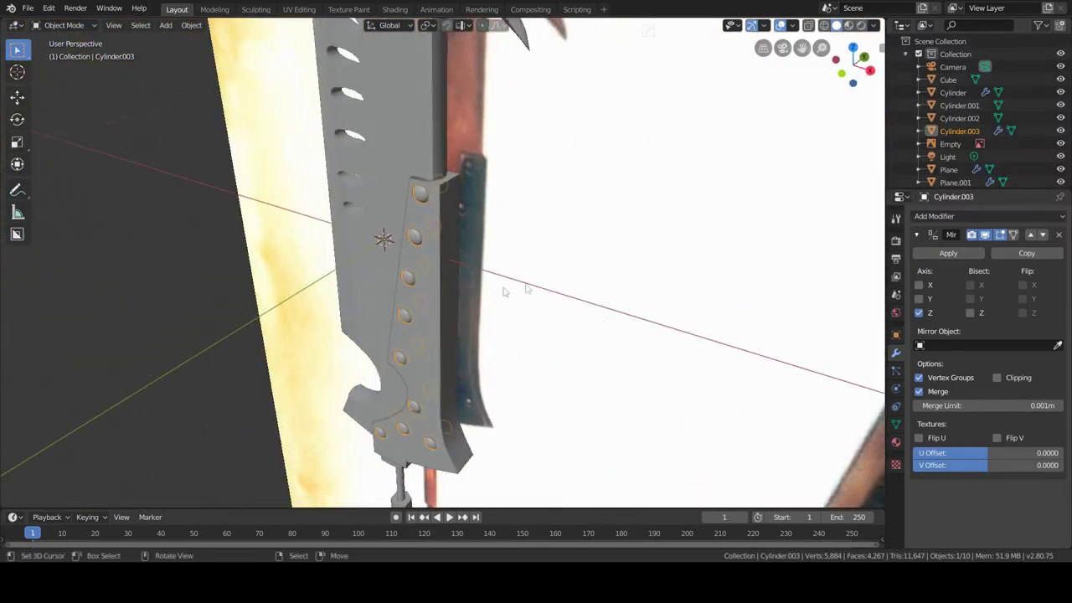
{"action": "scroll", "coordinate": [615, 266], "scroll_direction": "down", "scroll_amount": 3}
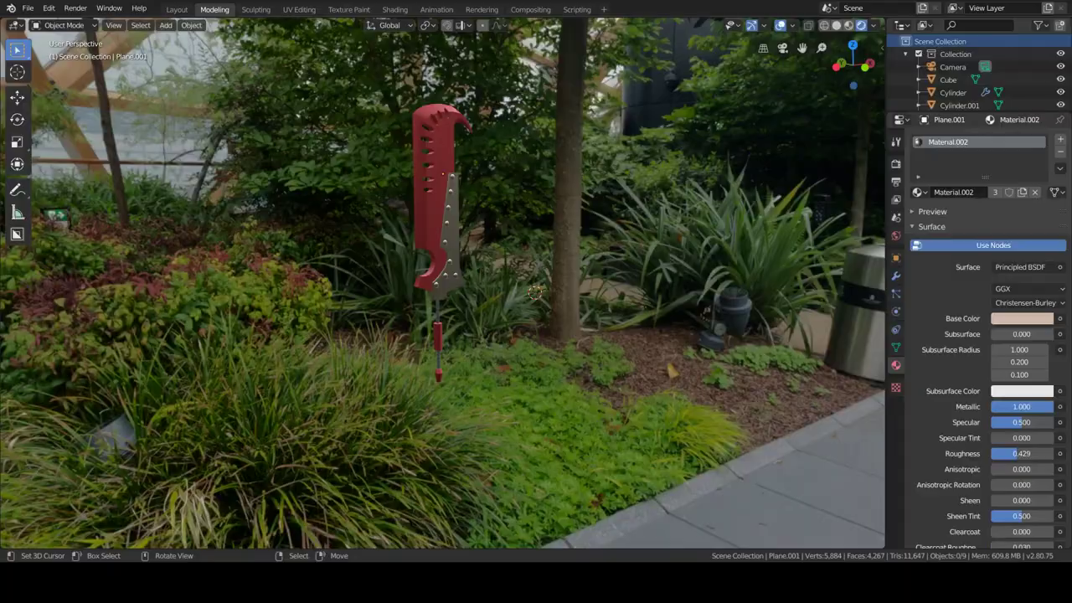
{"action": "mouse_move", "coordinate": [403, 433]}
{"action": "middle_mouse_down"}
{"action": "mouse_move", "coordinate": [488, 369]}
{"action": "mouse_move", "coordinate": [873, 355]}
{"action": "mouse_move", "coordinate": [50, 368]}
{"action": "mouse_move", "coordinate": [191, 371]}
{"action": "mouse_move", "coordinate": [220, 411]}
{"action": "mouse_move", "coordinate": [223, 459]}
{"action": "middle_mouse_up"}
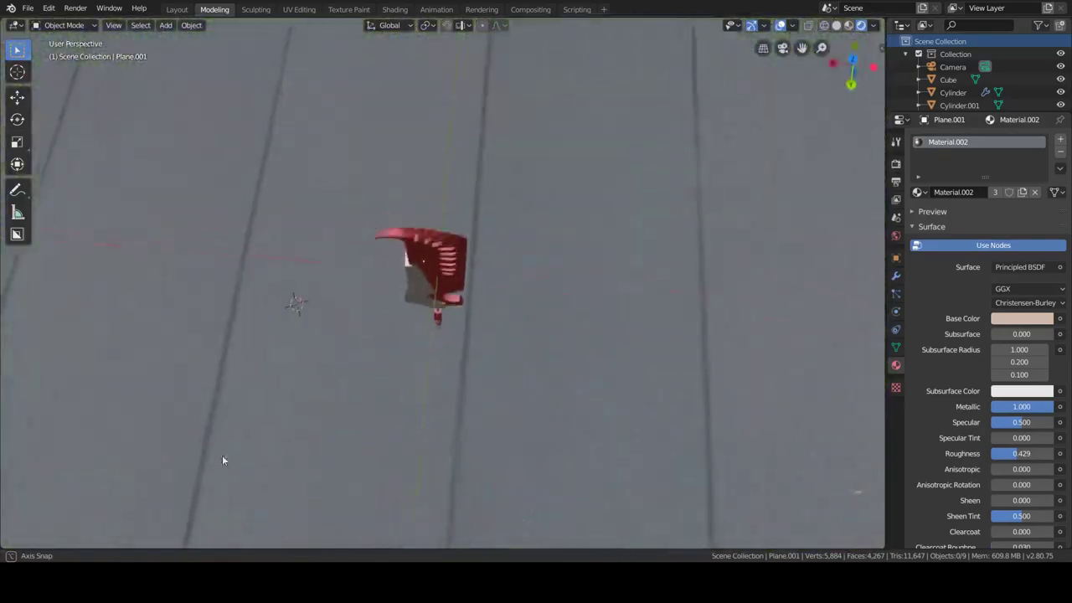
{"action": "middle_click_drag", "start_coordinate": [190, 495], "coordinate": [763, 524]}
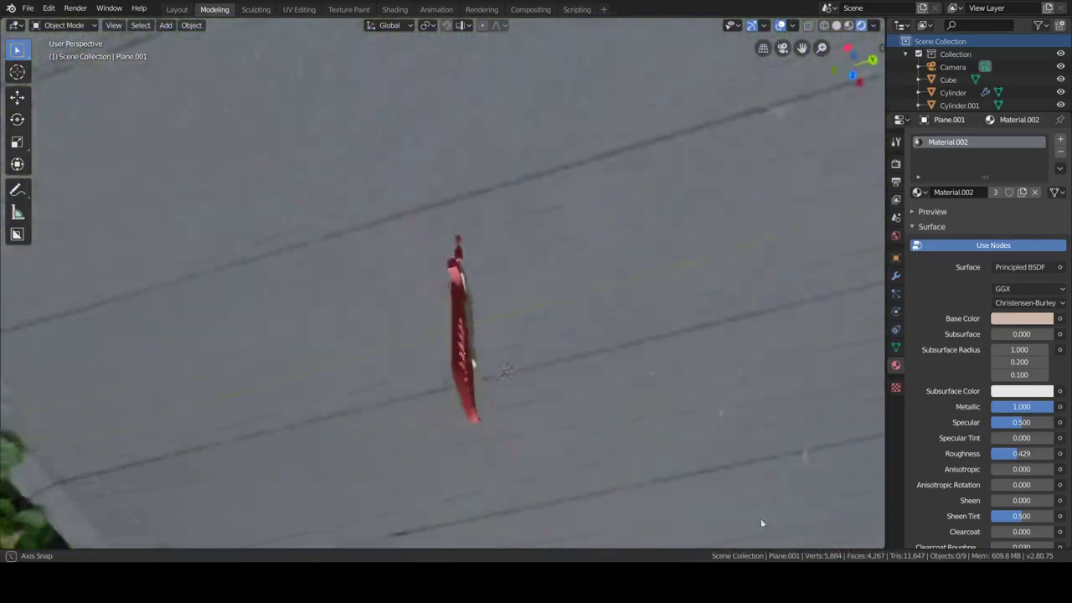
{"action": "mouse_move", "coordinate": [601, 423]}
{"action": "middle_mouse_down"}
{"action": "mouse_move", "coordinate": [583, 387]}
{"action": "mouse_move", "coordinate": [407, 371]}
{"action": "mouse_move", "coordinate": [529, 286]}
{"action": "mouse_move", "coordinate": [658, 336]}
{"action": "mouse_move", "coordinate": [600, 374]}
{"action": "mouse_move", "coordinate": [455, 382]}
{"action": "mouse_move", "coordinate": [376, 370]}
{"action": "middle_mouse_up"}
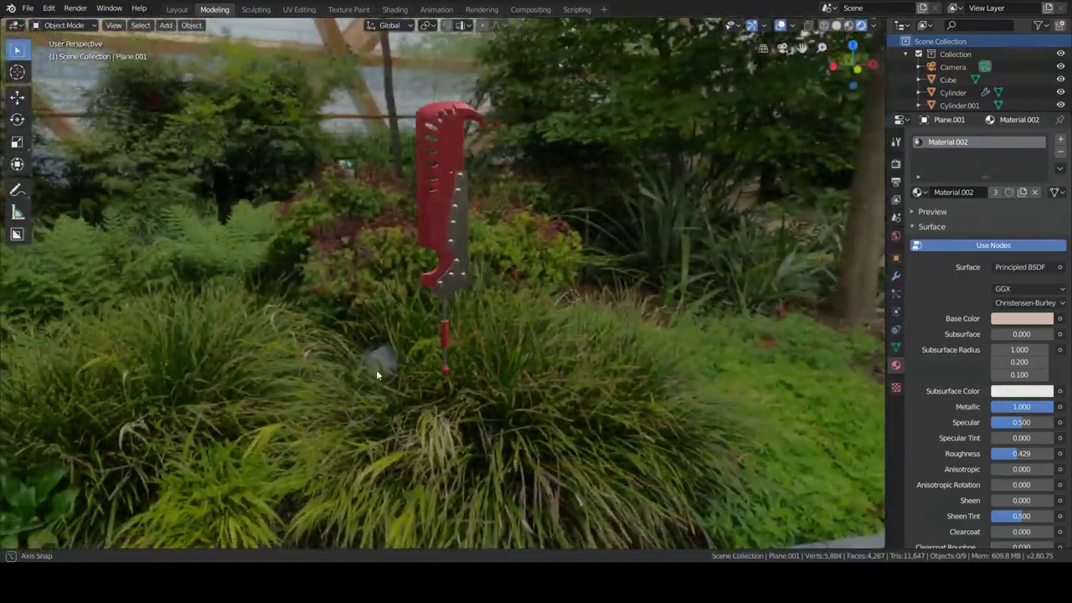